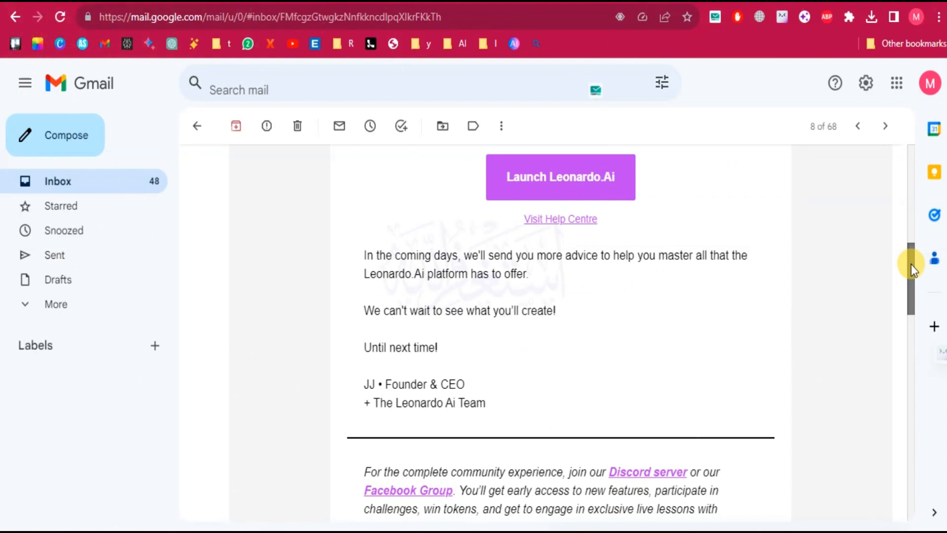
# Launch Leonardo.Ai from the link in the welcome e-mail.
pyautogui.moveTo(911, 265); pyautogui.dragTo(910, 245)
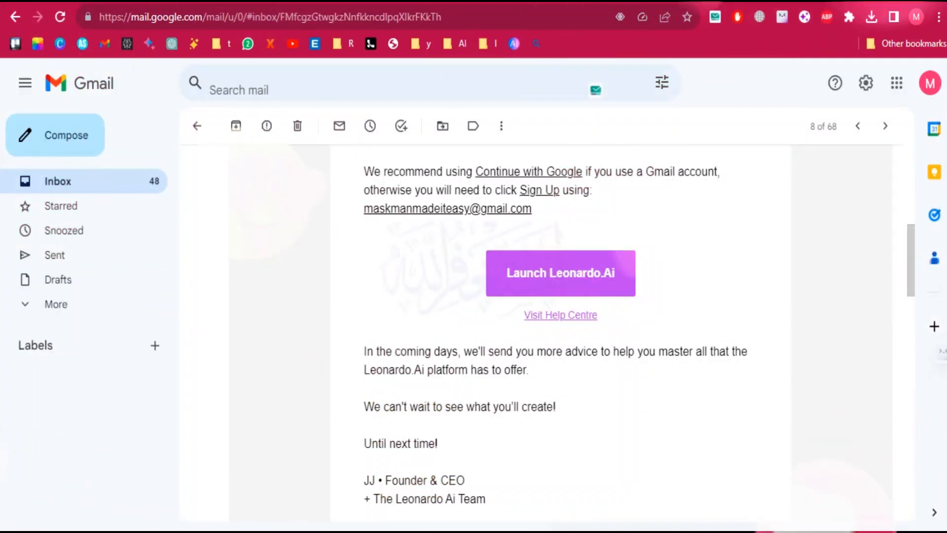
pyautogui.click(522, 271)
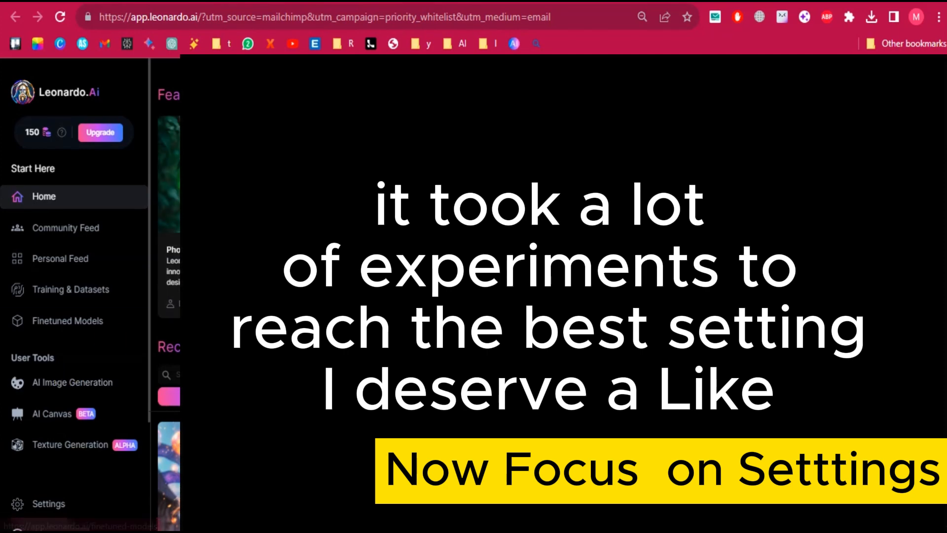
pyautogui.scroll(-10, 548, 296)
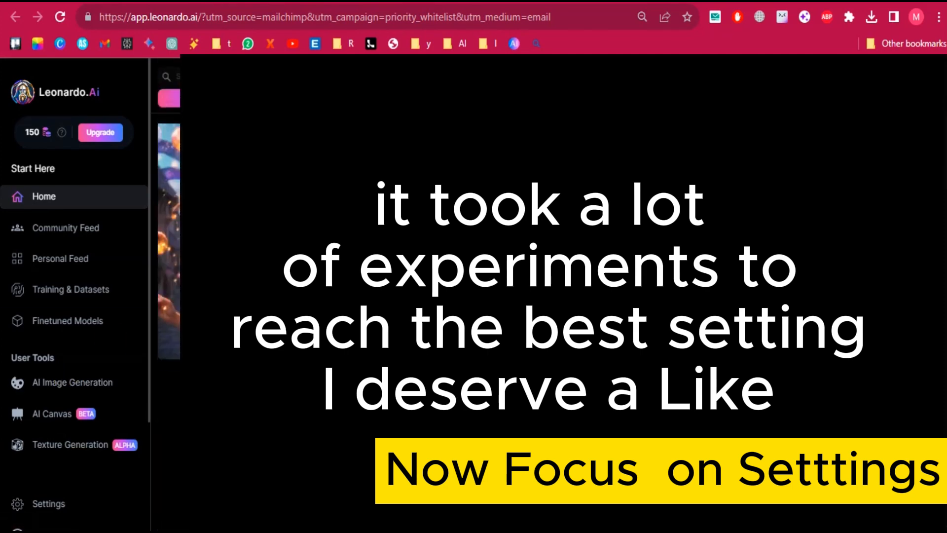
pyautogui.scroll(6, 547, 296)
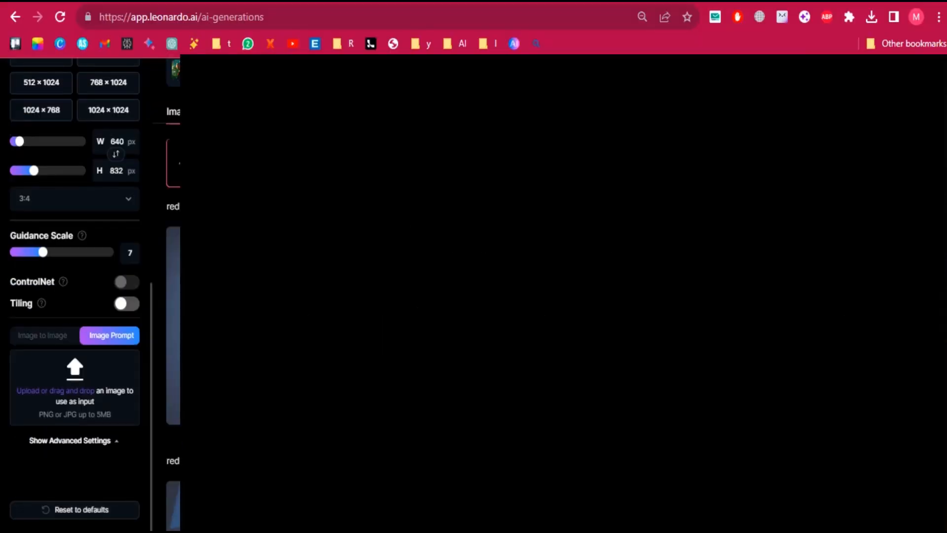
pyautogui.scroll(2, 173, 294)
pyautogui.scroll(-4, 173, 294)
pyautogui.scroll(4, 173, 293)
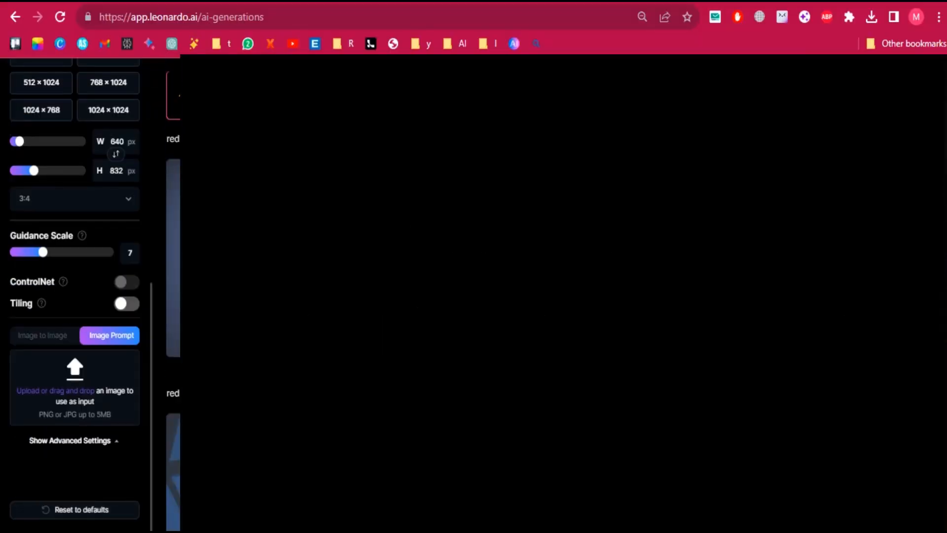
pyautogui.click(61, 389)
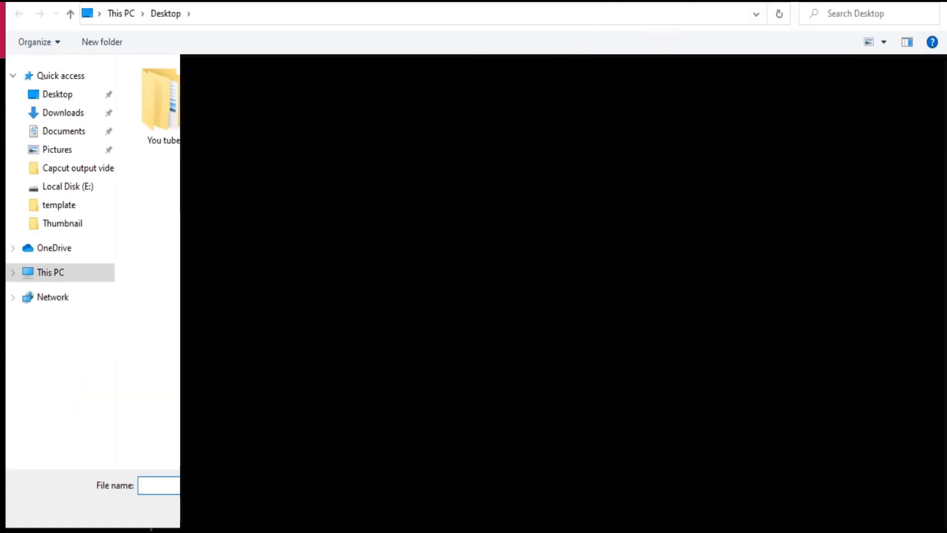
pyautogui.click(931, 2)
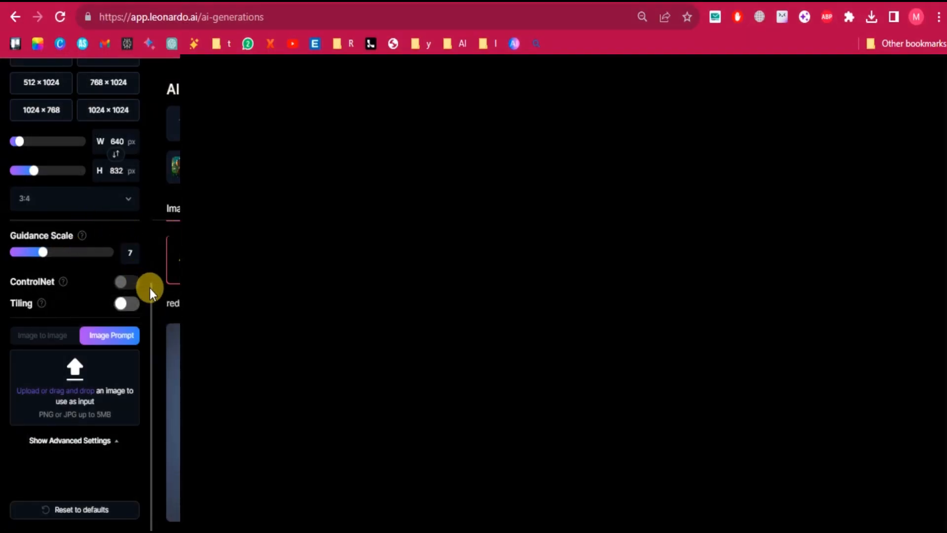
# Turn off Prompt Magic in the image generation settings.
pyautogui.moveTo(149, 288); pyautogui.dragTo(149, 245)
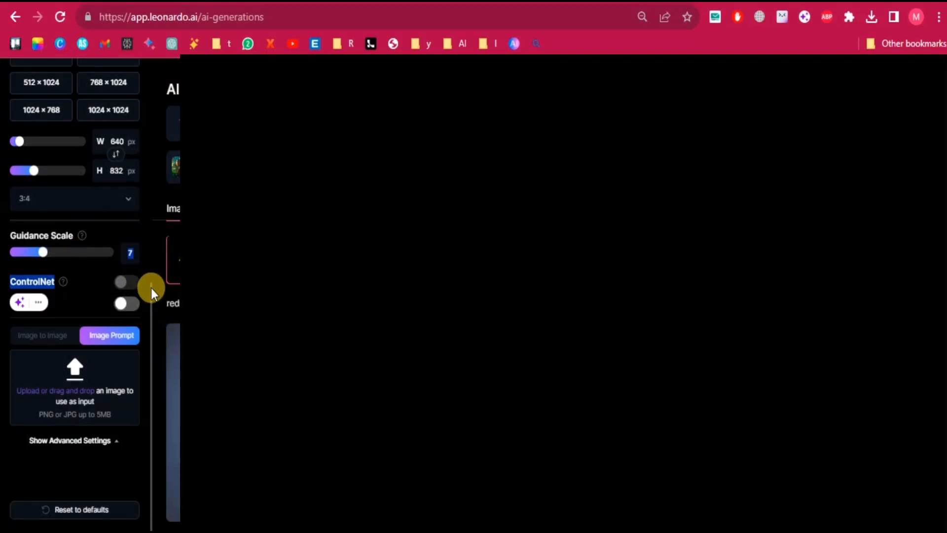
pyautogui.moveTo(150, 288); pyautogui.dragTo(147, 122)
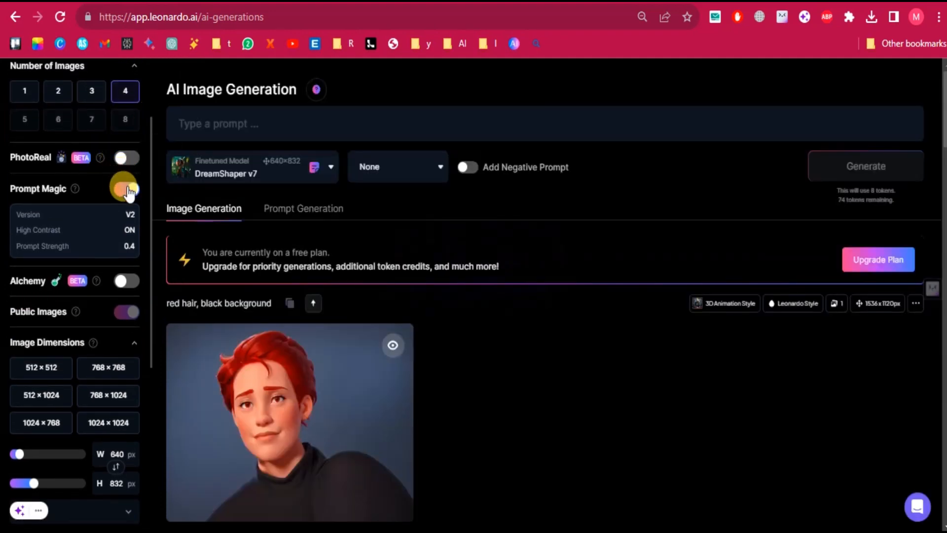
pyautogui.click(128, 190)
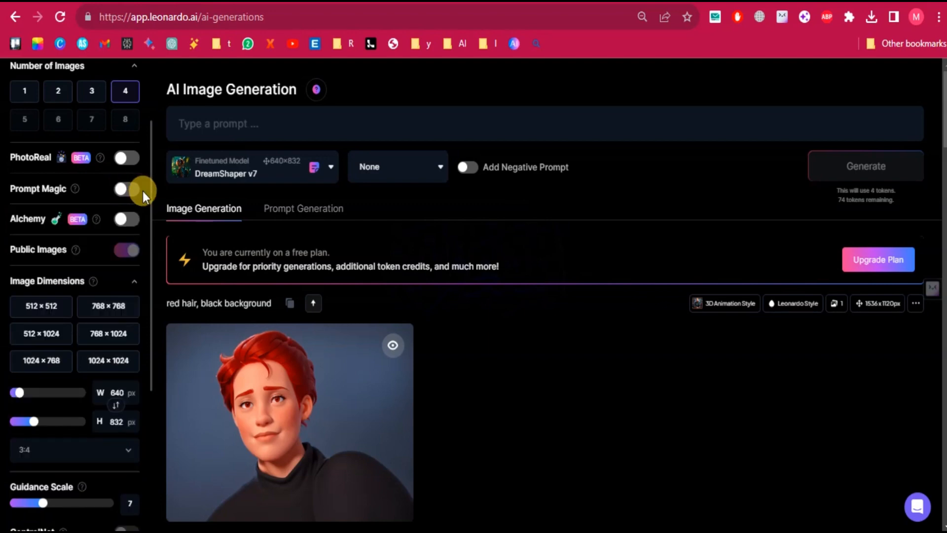
# Upload the portrait of the man in a black suit as the Image to Image input and set Init Strength to 0.64.
pyautogui.moveTo(151, 199); pyautogui.dragTo(156, 344)
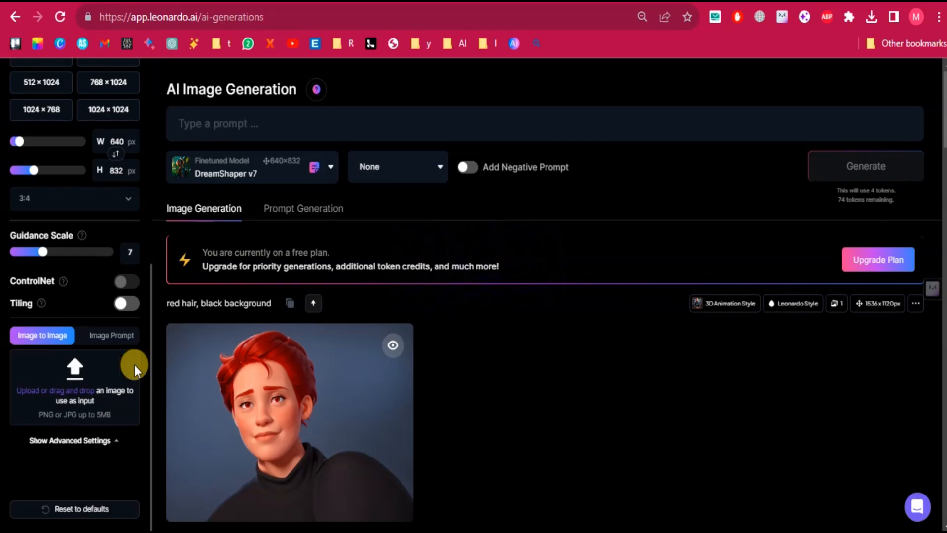
pyautogui.click(78, 374)
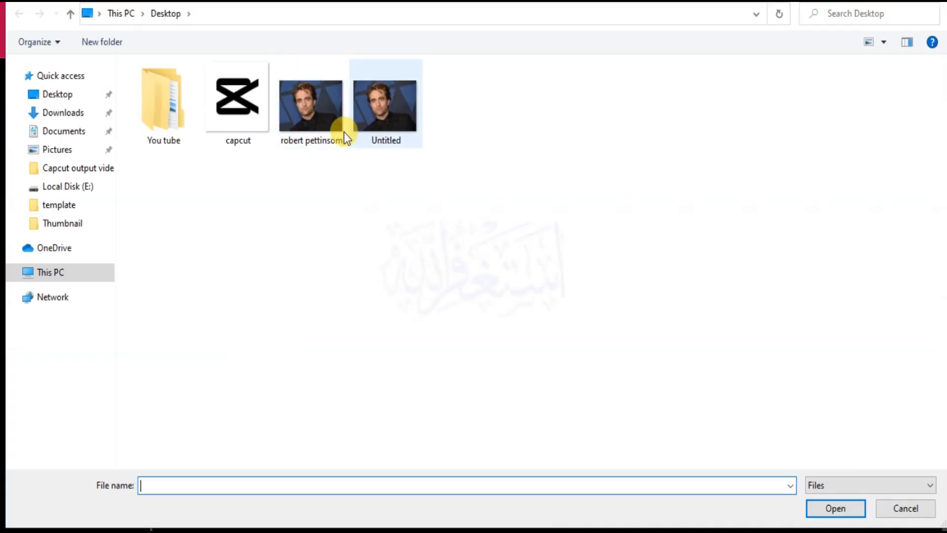
pyautogui.click(316, 119)
pyautogui.doubleClick(315, 120)
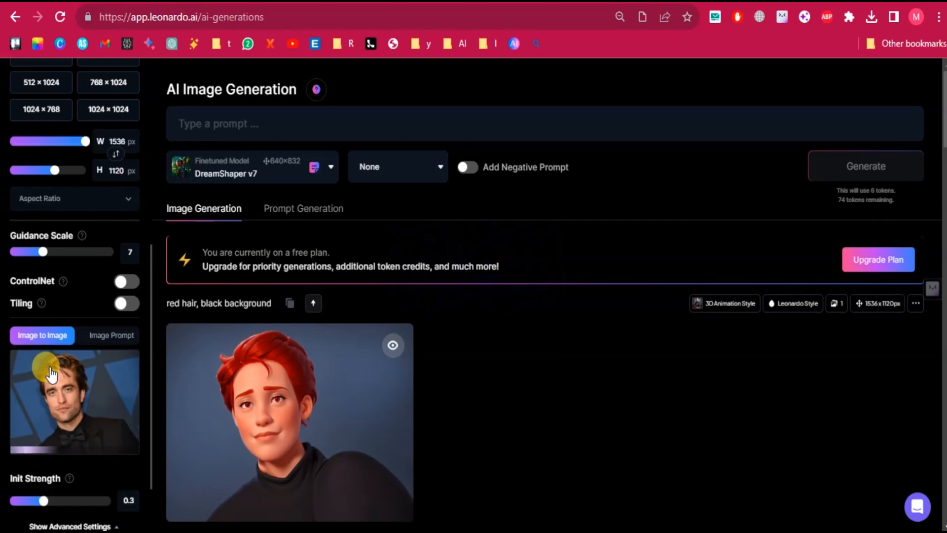
pyautogui.click(73, 501)
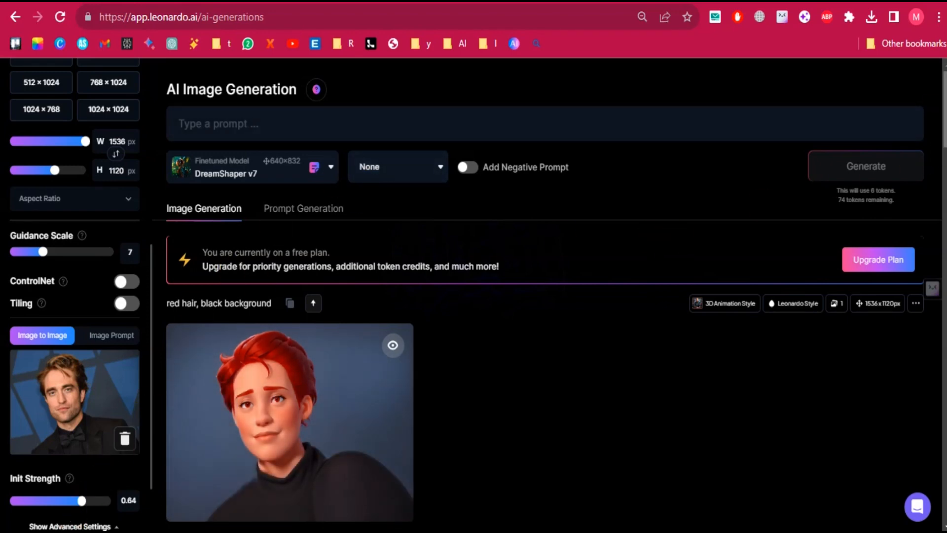
# Enter the prompt "black beard" and generate the images with DreamShaper v7.
pyautogui.click(589, 128)
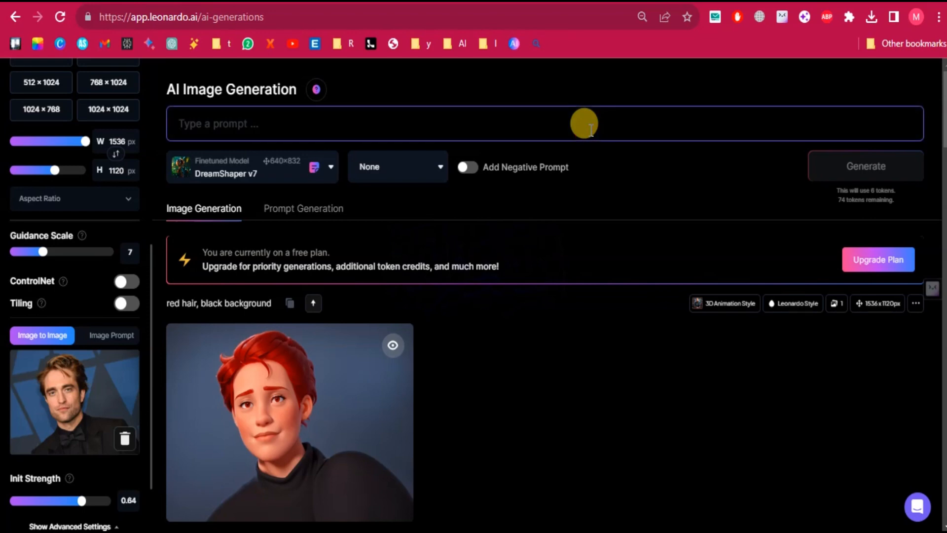
pyautogui.write('black')
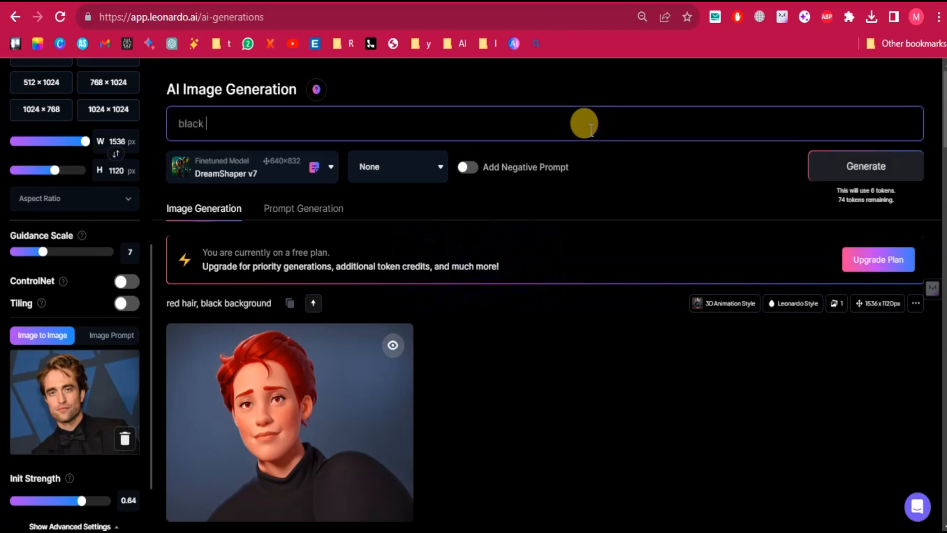
pyautogui.press('BackSpace')
pyautogui.press('BackSpace')
pyautogui.press('BackSpace')
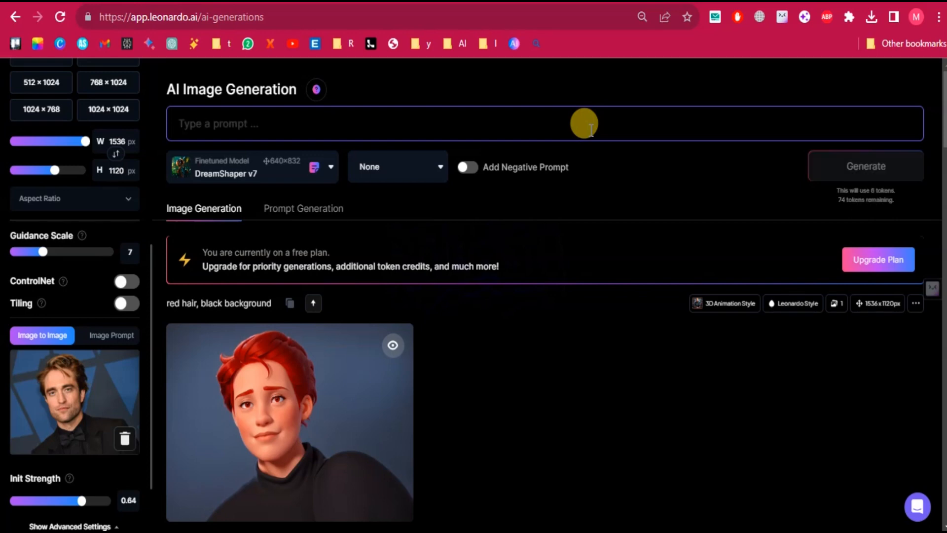
pyautogui.write('black beard')
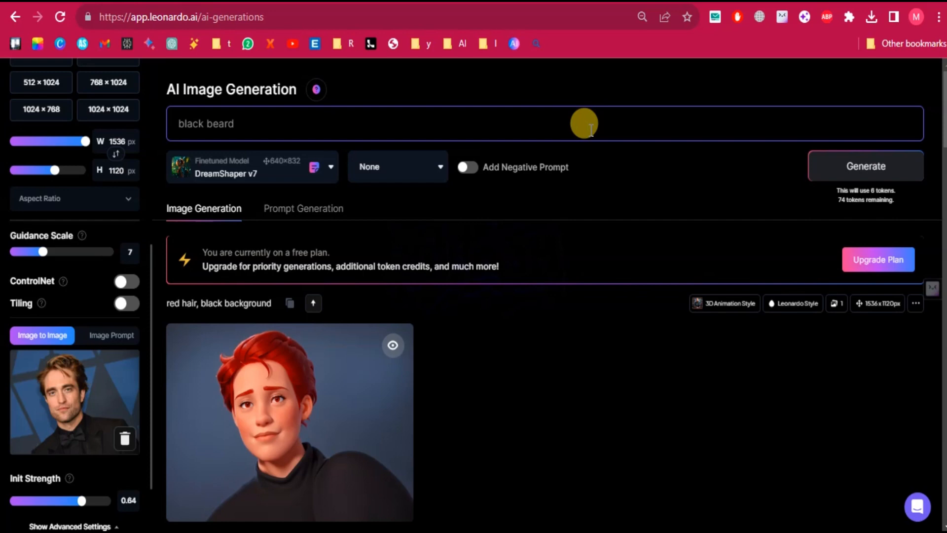
pyautogui.click(855, 163)
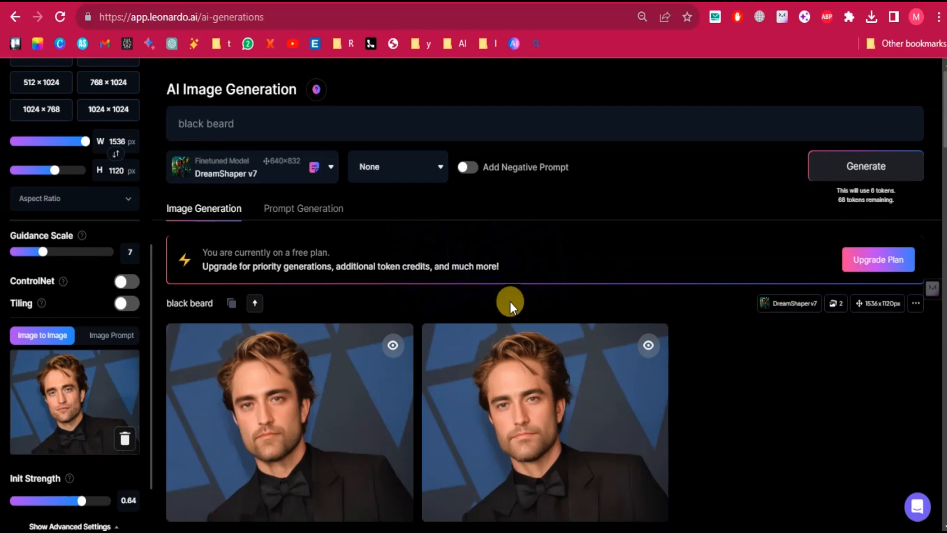
# Set Init Strength to 0.71 and generate the black beard images at Guidance Scale 11 and again at 19.
pyautogui.click(90, 500)
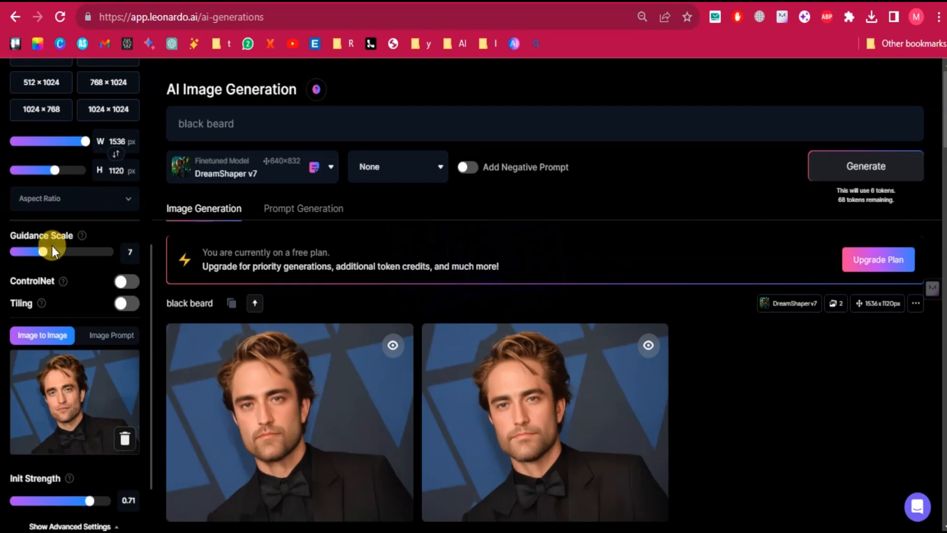
pyautogui.moveTo(37, 253); pyautogui.dragTo(68, 256)
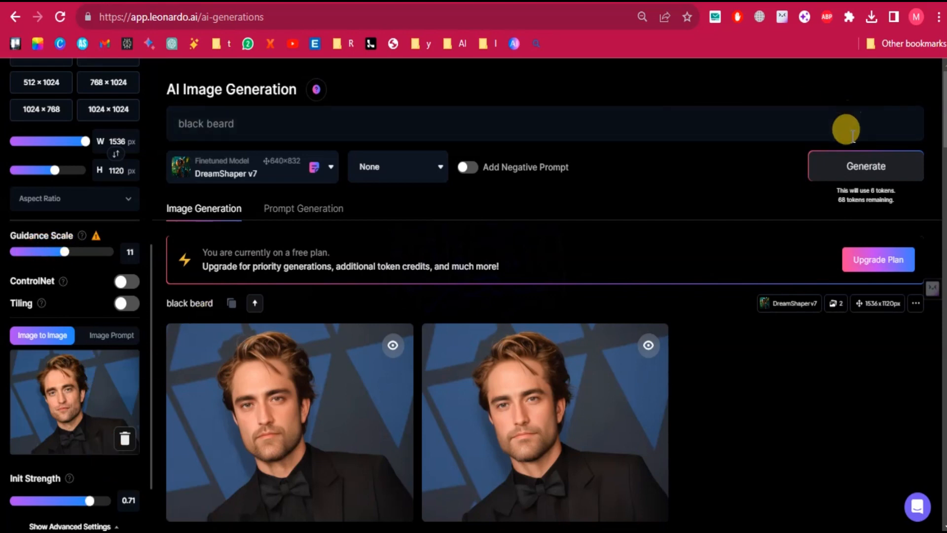
pyautogui.click(835, 165)
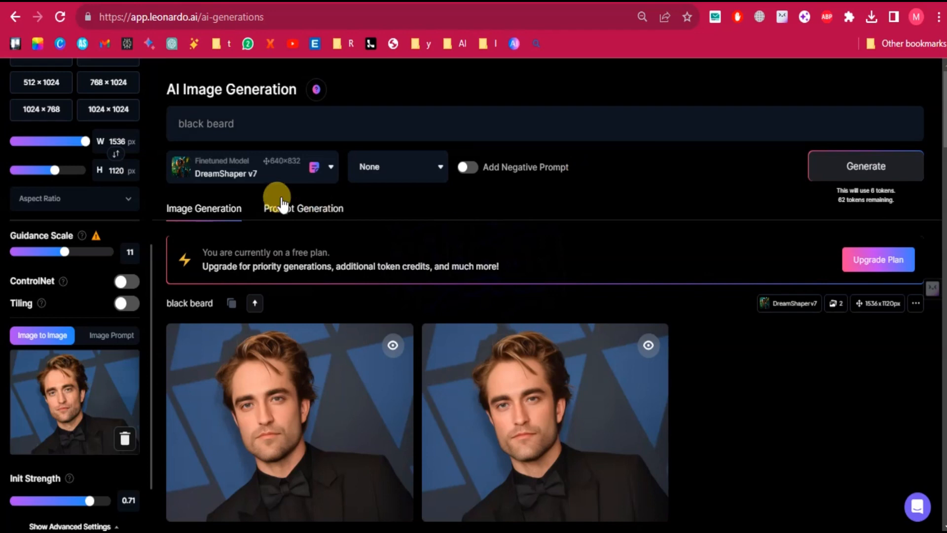
pyautogui.moveTo(65, 252); pyautogui.dragTo(117, 251)
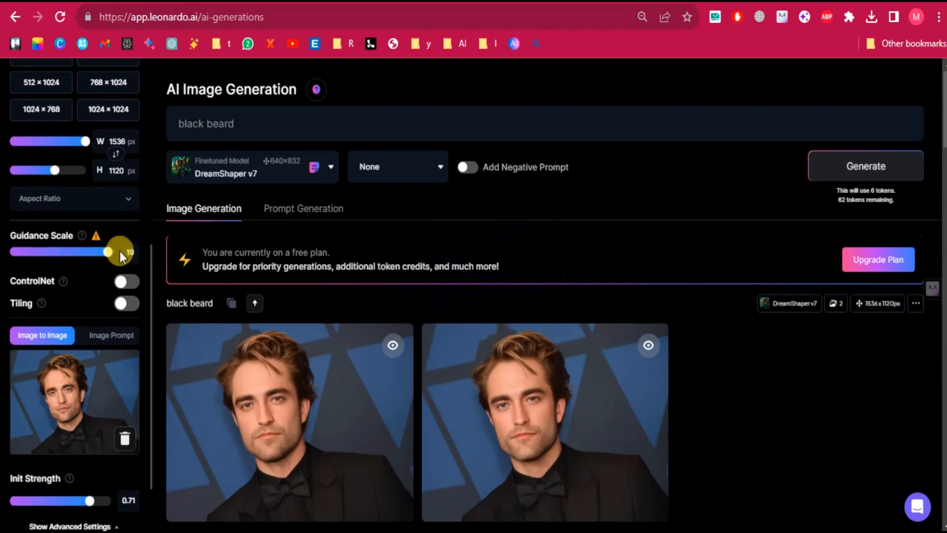
pyautogui.click(851, 167)
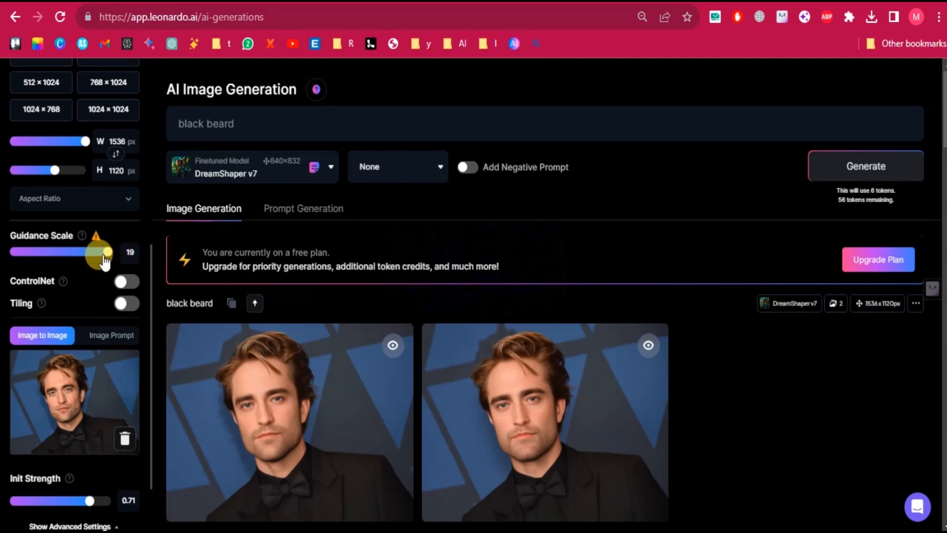
# Try Guidance Scale 9 with Init Strength 0.6, and settle on Guidance Scale 19 with Init Strength 0.43.
pyautogui.moveTo(107, 255); pyautogui.dragTo(55, 256)
pyautogui.moveTo(79, 502); pyautogui.dragTo(78, 503)
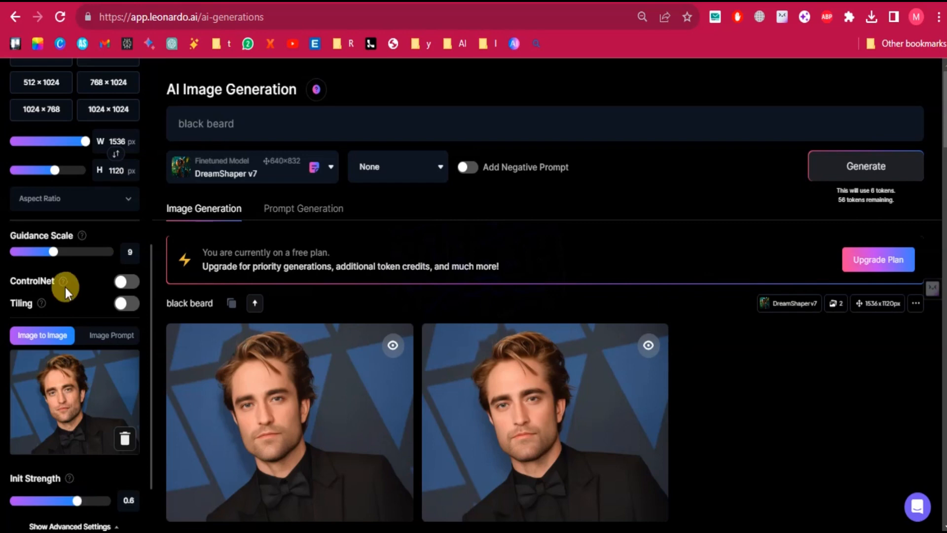
pyautogui.moveTo(53, 252); pyautogui.dragTo(110, 260)
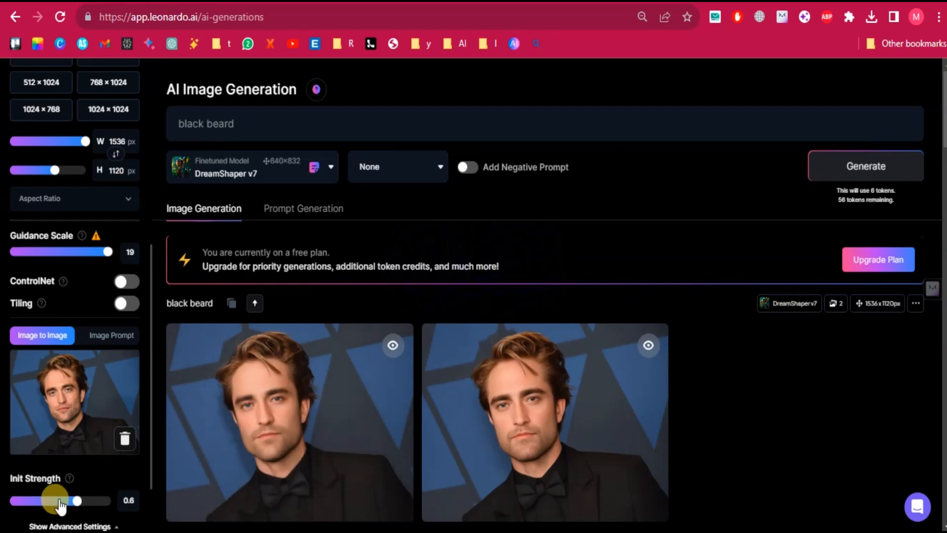
pyautogui.moveTo(76, 500); pyautogui.dragTo(57, 501)
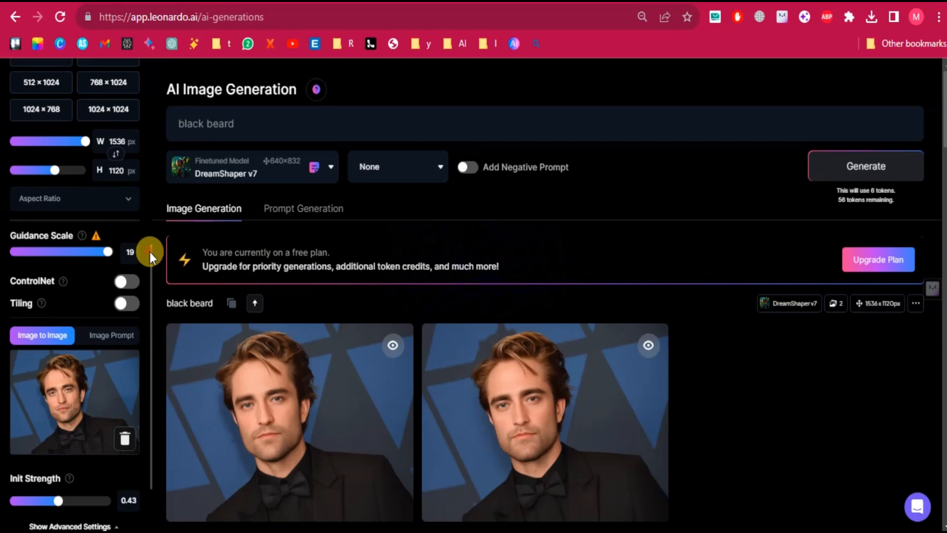
# Set the number of images to 1 and generate the black beard portrait again.
pyautogui.moveTo(149, 251); pyautogui.dragTo(154, 122)
pyautogui.click(149, 122)
pyautogui.moveTo(152, 280); pyautogui.dragTo(126, 67)
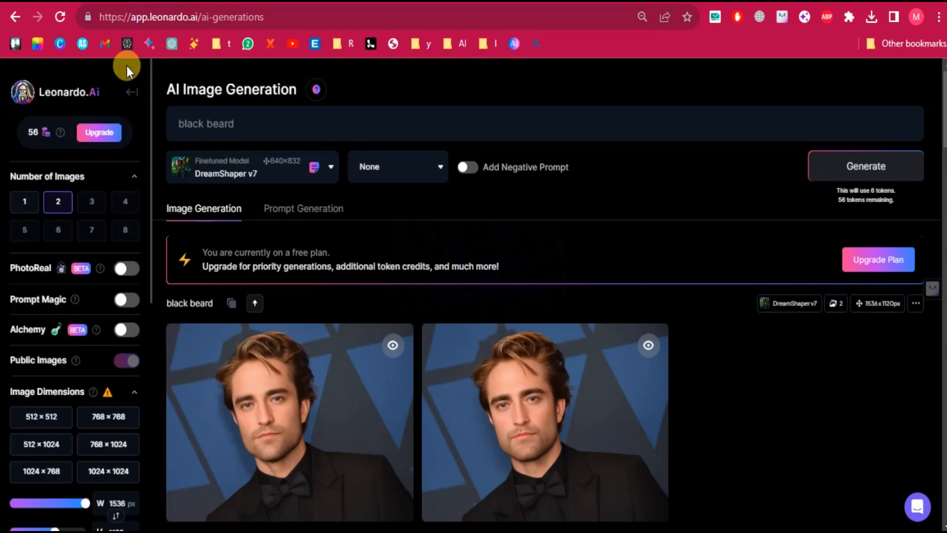
pyautogui.click(22, 202)
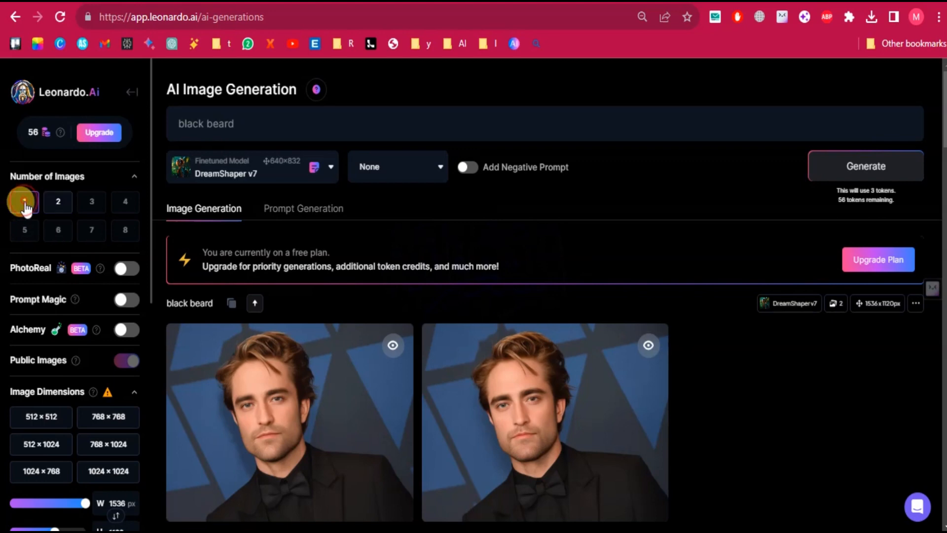
pyautogui.click(886, 166)
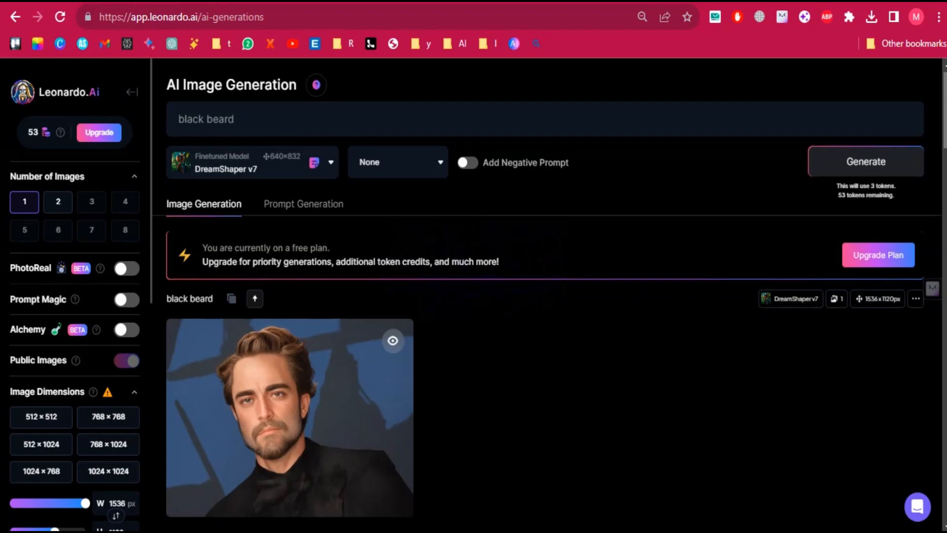
pyautogui.scroll(-2, 548, 296)
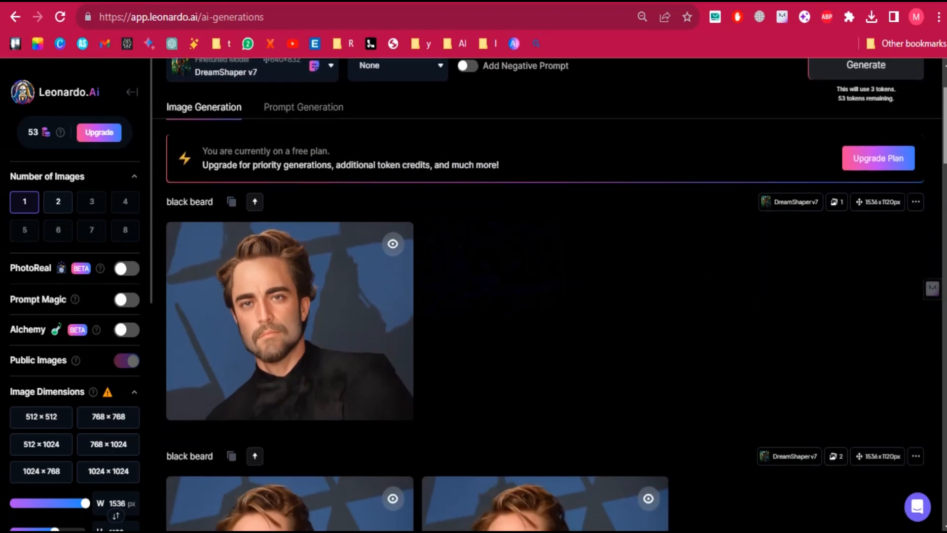
pyautogui.scroll(-1, 548, 296)
pyautogui.scroll(2, 547, 296)
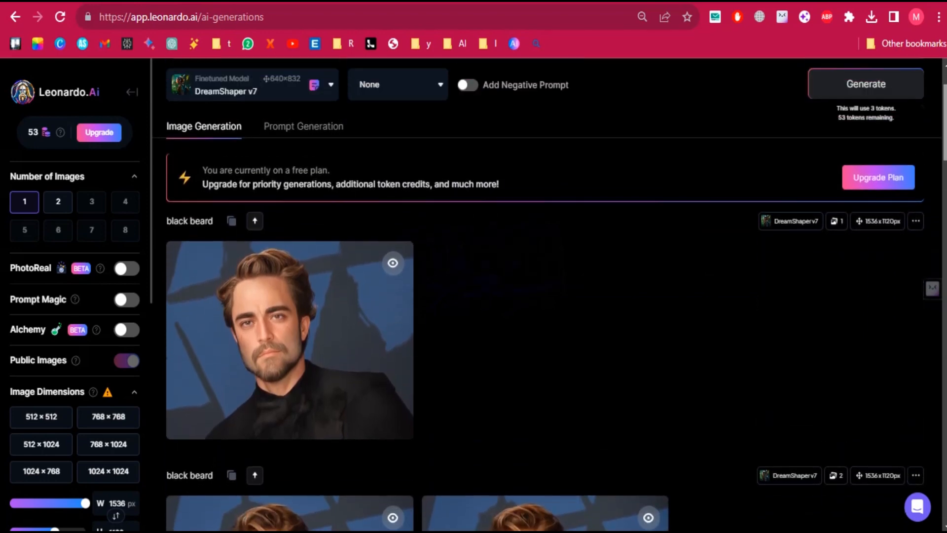
pyautogui.scroll(-1, 547, 296)
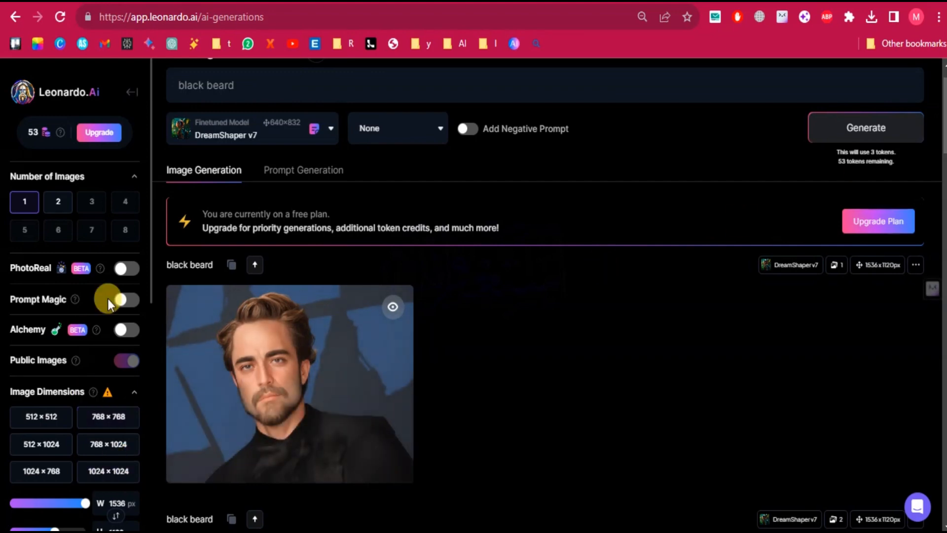
pyautogui.moveTo(150, 288); pyautogui.dragTo(159, 391)
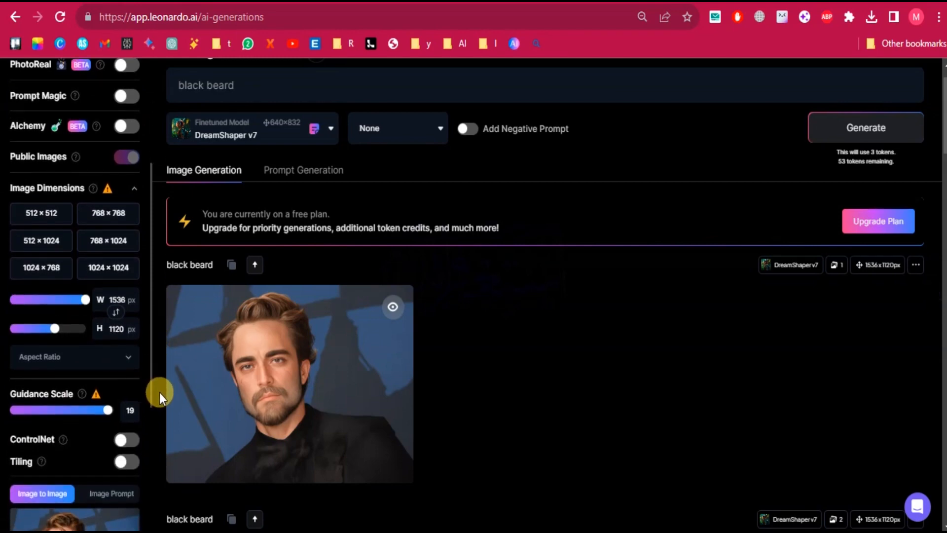
pyautogui.moveTo(159, 392); pyautogui.dragTo(140, 255)
# Extend the prompt to "black beard, red hair," and generate the portrait.
pyautogui.click(257, 89)
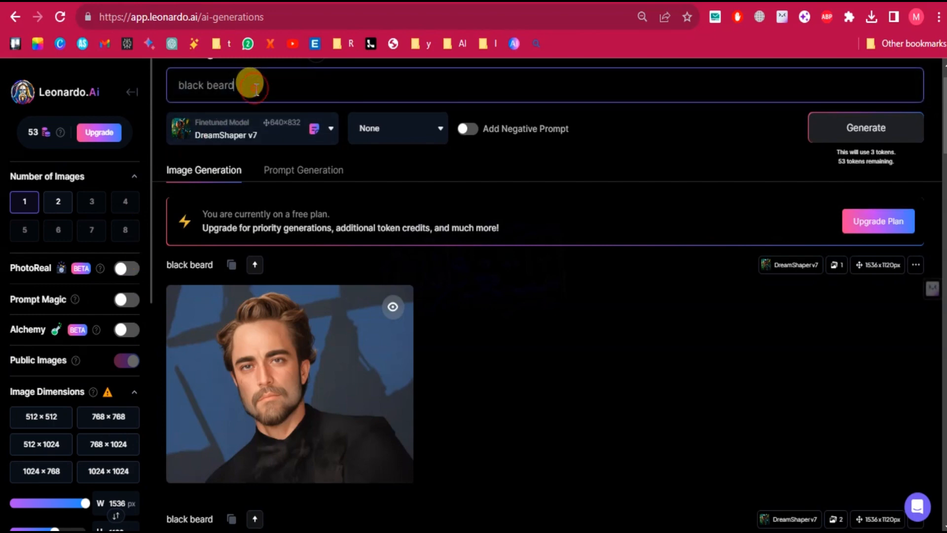
pyautogui.write(', red hair,')
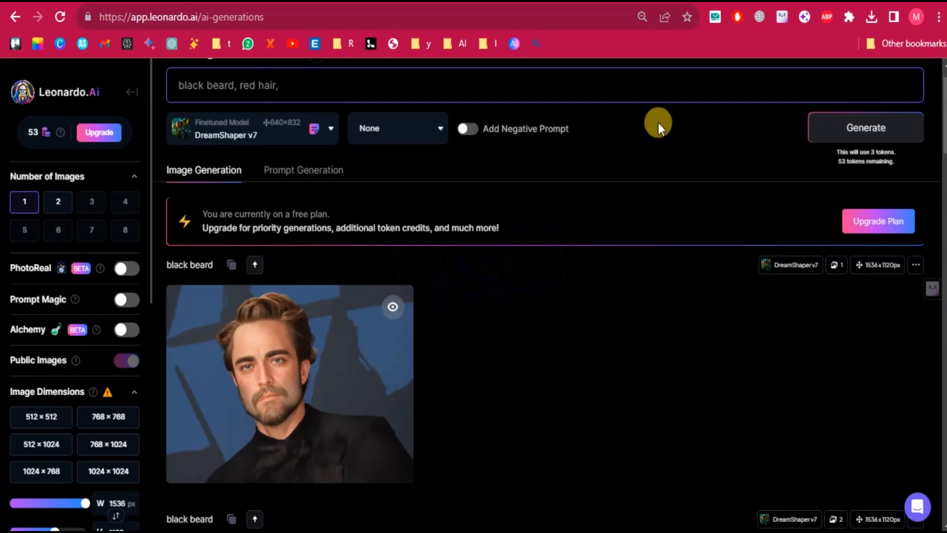
pyautogui.click(861, 124)
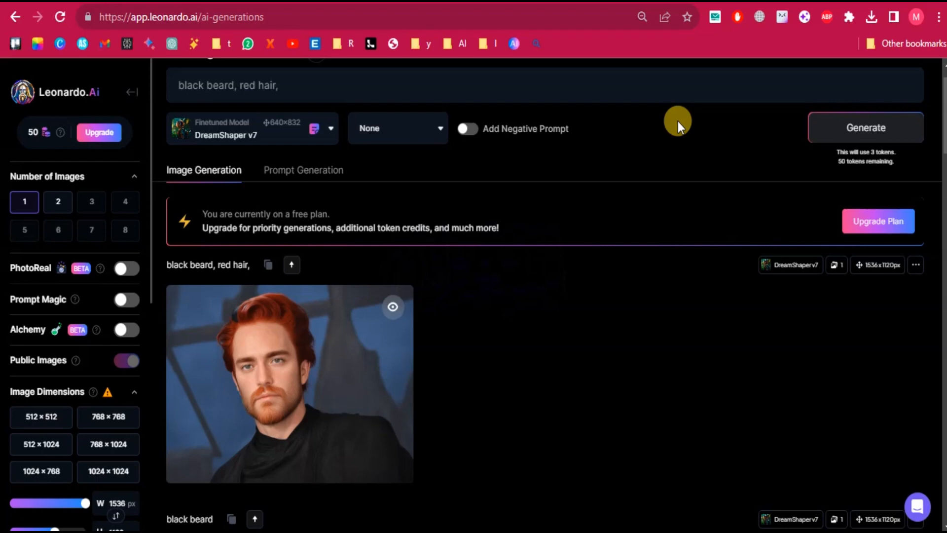
# Add "restaurant background" to the end of the prompt, correcting its spelling, and generate the portrait.
pyautogui.click(475, 77)
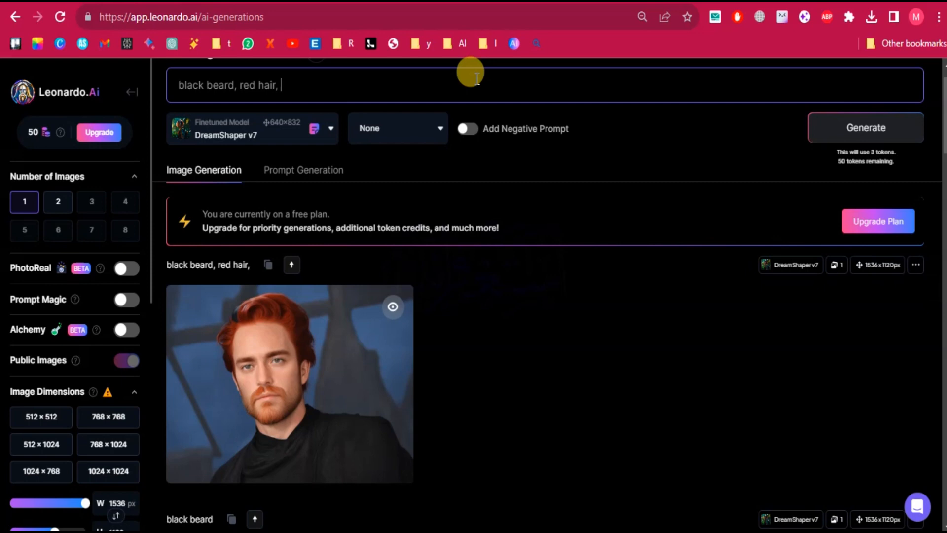
pyautogui.write('restur')
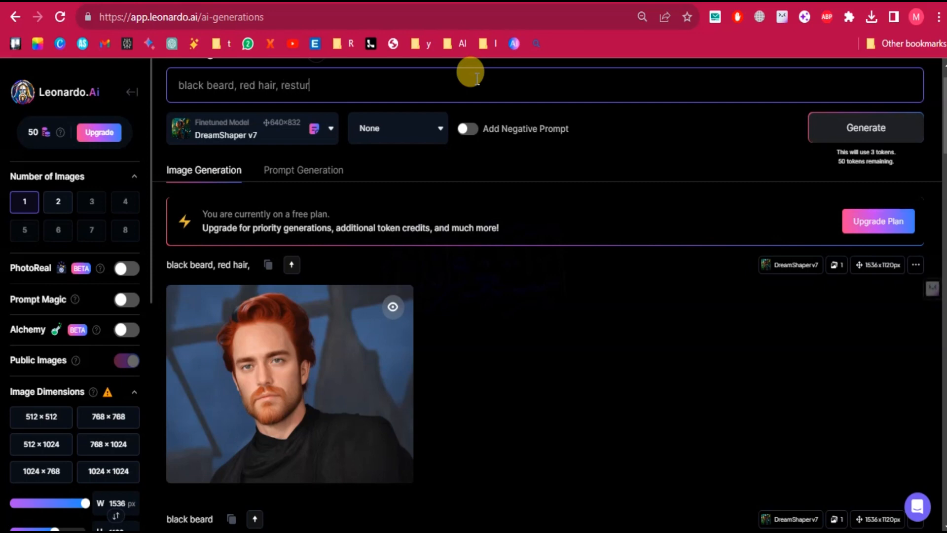
pyautogui.write('ant background')
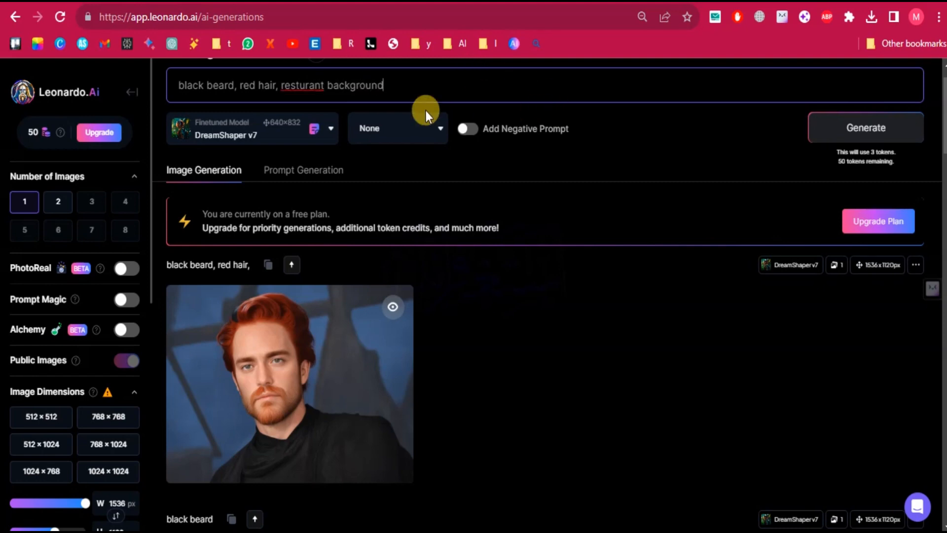
pyautogui.rightClick(302, 86)
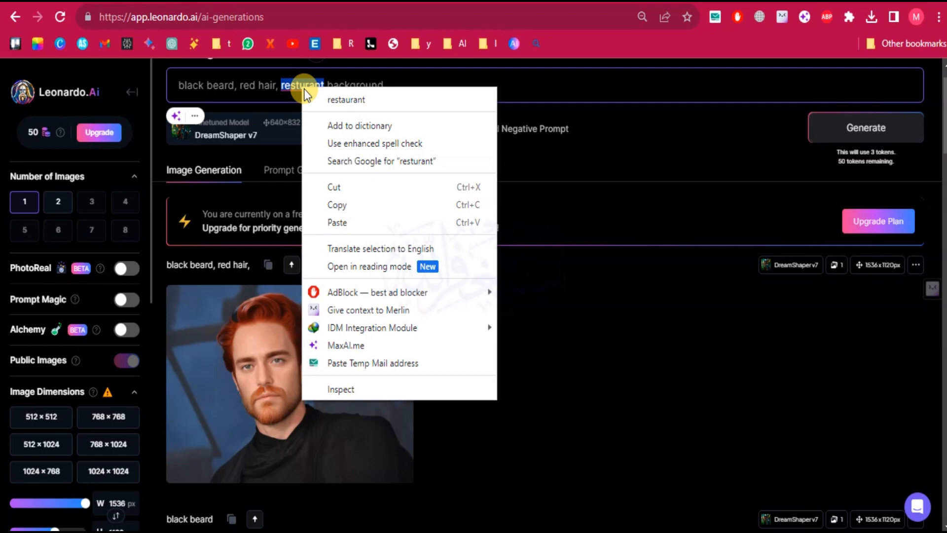
pyautogui.click(330, 101)
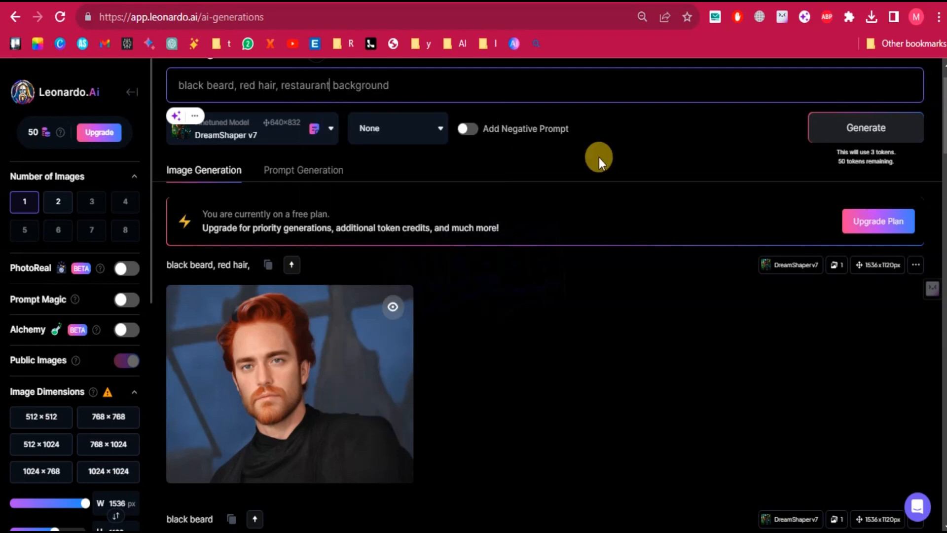
pyautogui.click(863, 134)
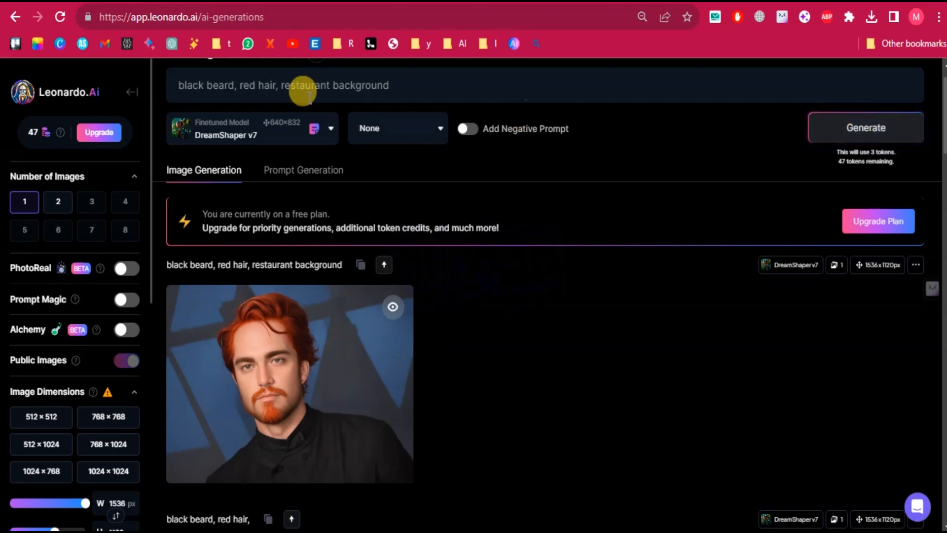
pyautogui.click(207, 88)
pyautogui.write('must be')
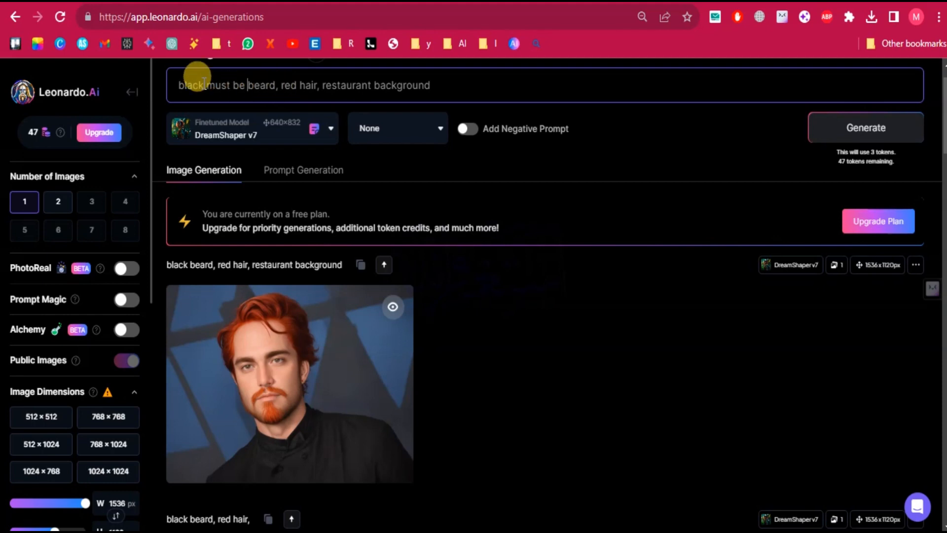
pyautogui.press('BackSpace')
pyautogui.press('BackSpace')
pyautogui.press('BackSpace')
pyautogui.press('BackSpace')
pyautogui.press('BackSpace')
pyautogui.press('BackSpace')
pyautogui.press('BackSpace')
pyautogui.press('BackSpace')
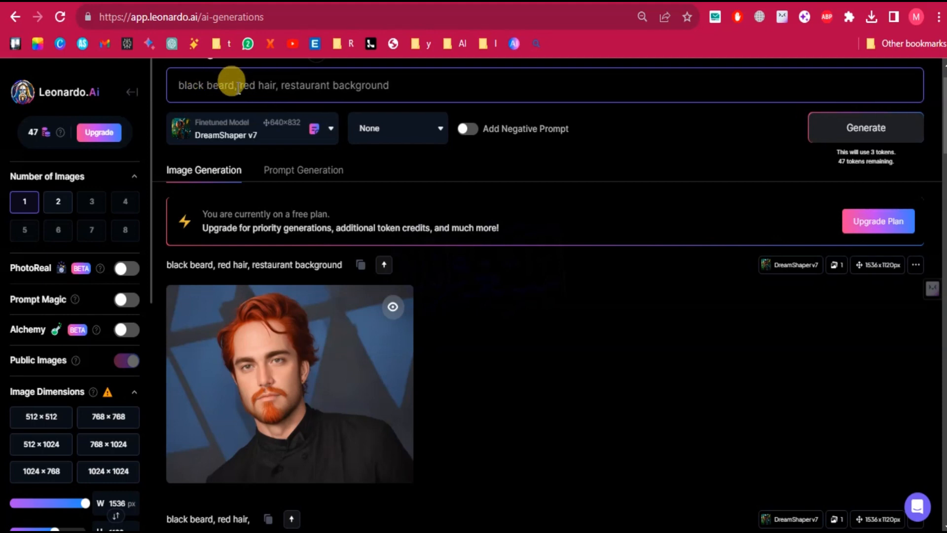
# Reword the beginning of the prompt from "black beard" to "beard must be black".
pyautogui.press('BackSpace')
pyautogui.press('BackSpace')
pyautogui.press('BackSpace')
pyautogui.press('BackSpace')
pyautogui.press('BackSpace')
pyautogui.press('BackSpace')
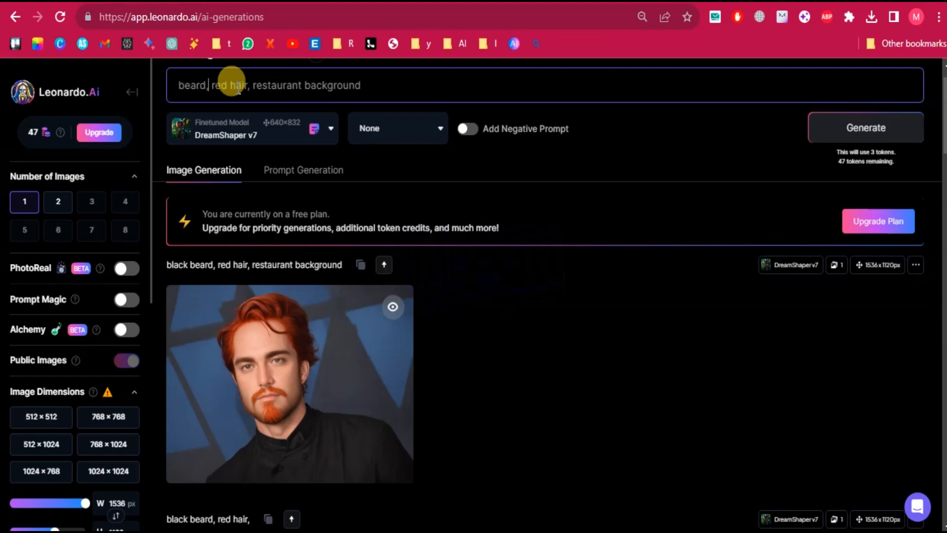
pyautogui.press('BackSpace')
pyautogui.write('miust')
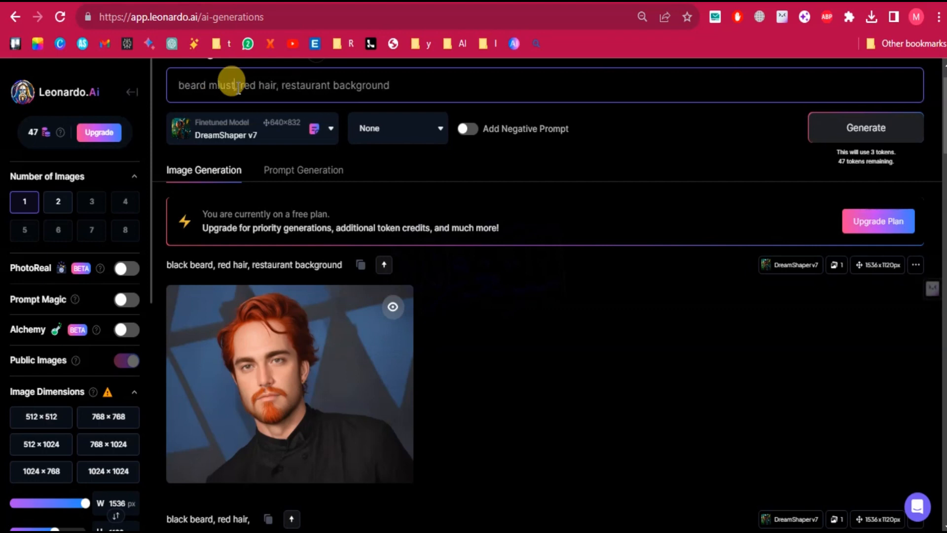
pyautogui.write(' be ,')
pyautogui.press('BackSpace')
pyautogui.press('BackSpace')
pyautogui.press('BackSpace')
pyautogui.press('BackSpace')
pyautogui.press('BackSpace')
pyautogui.press('BackSpace')
pyautogui.press('BackSpace')
pyautogui.press('BackSpace')
pyautogui.press('BackSpace')
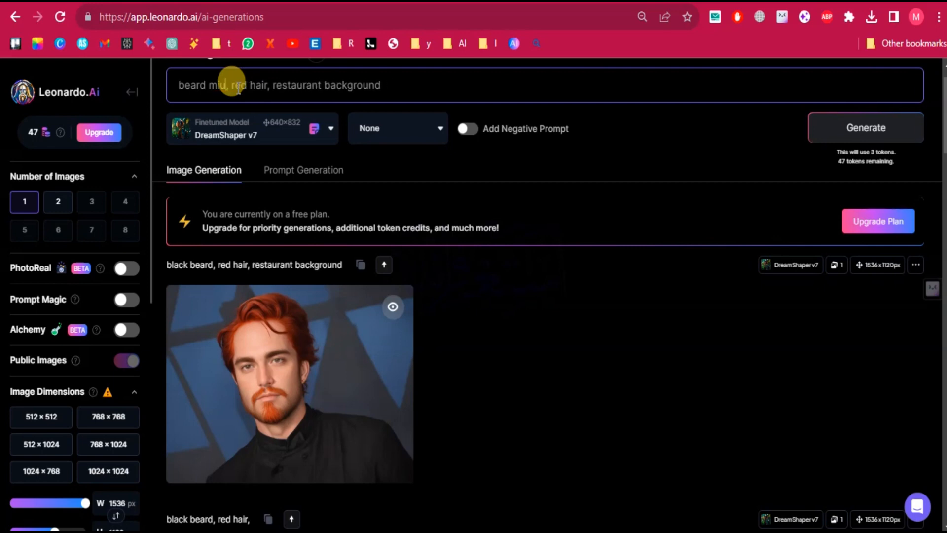
pyautogui.write('ust be blac')
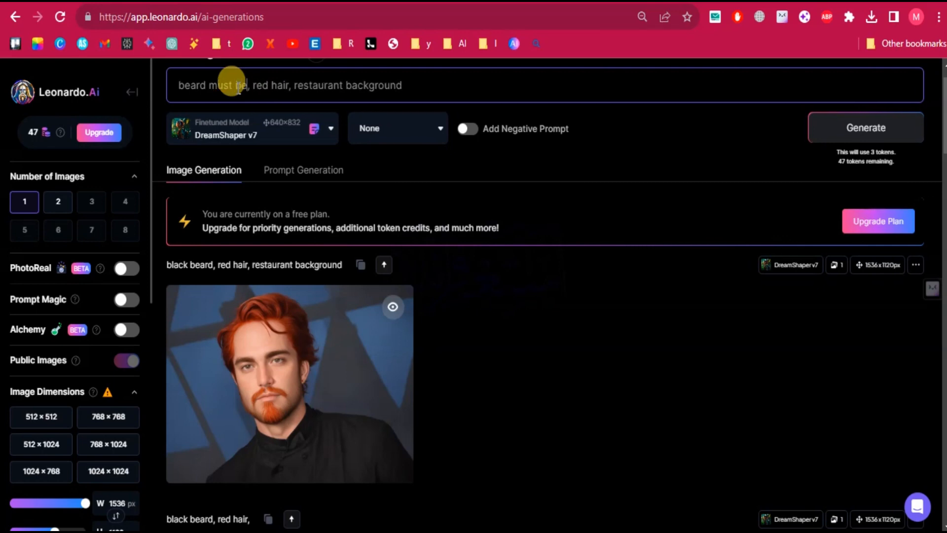
pyautogui.write('k')
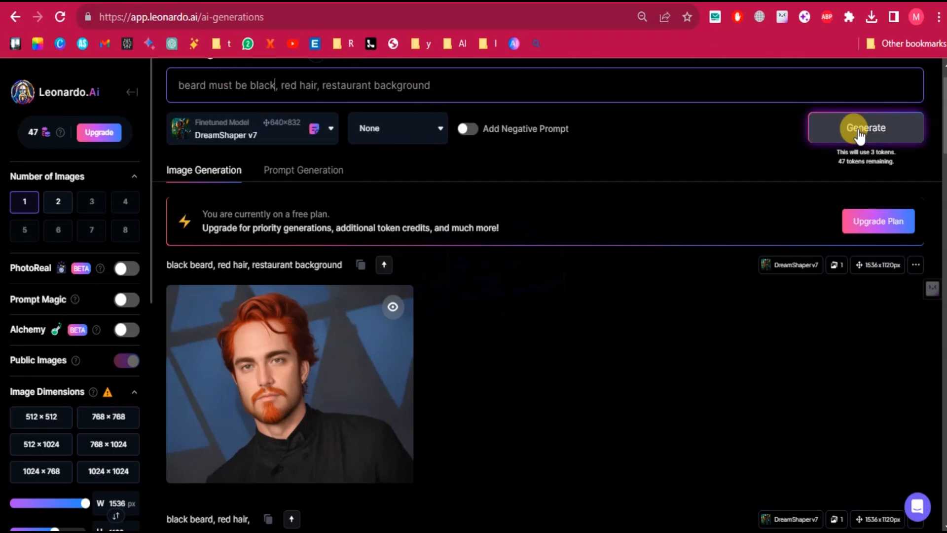
# Replace "restaurant background" in the prompt with "standing in a restaurant", correcting the spelling, and generate the portrait.
pyautogui.click(512, 89)
pyautogui.press('BackSpace')
pyautogui.press('BackSpace')
pyautogui.press('BackSpace')
pyautogui.press('BackSpace')
pyautogui.press('BackSpace')
pyautogui.press('BackSpace')
pyautogui.press('BackSpace')
pyautogui.press('BackSpace')
pyautogui.press('BackSpace')
pyautogui.press('BackSpace')
pyautogui.press('BackSpace')
pyautogui.press('BackSpace')
pyautogui.press('BackSpace')
pyautogui.press('BackSpace')
pyautogui.press('BackSpace')
pyautogui.press('BackSpace')
pyautogui.press('BackSpace')
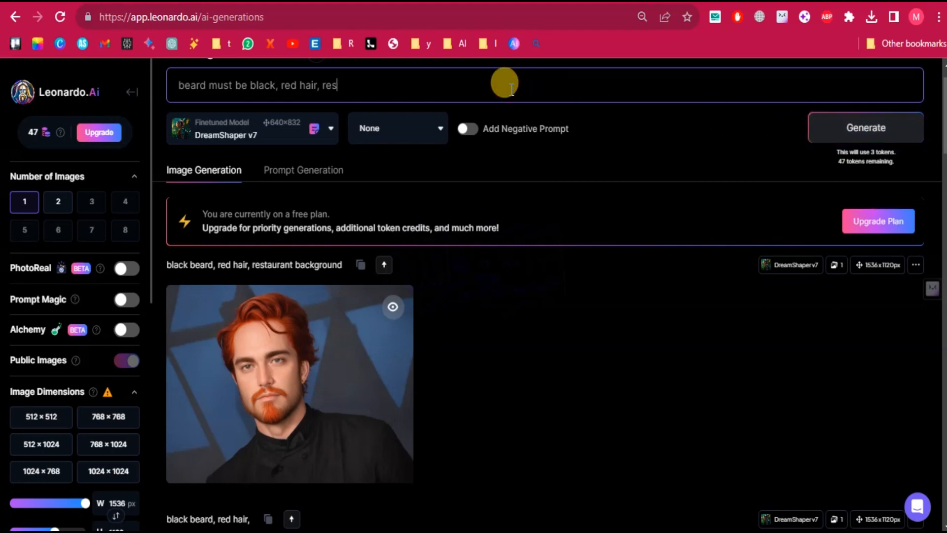
pyautogui.press('BackSpace')
pyautogui.press('BackSpace')
pyautogui.write('standing in a rest')
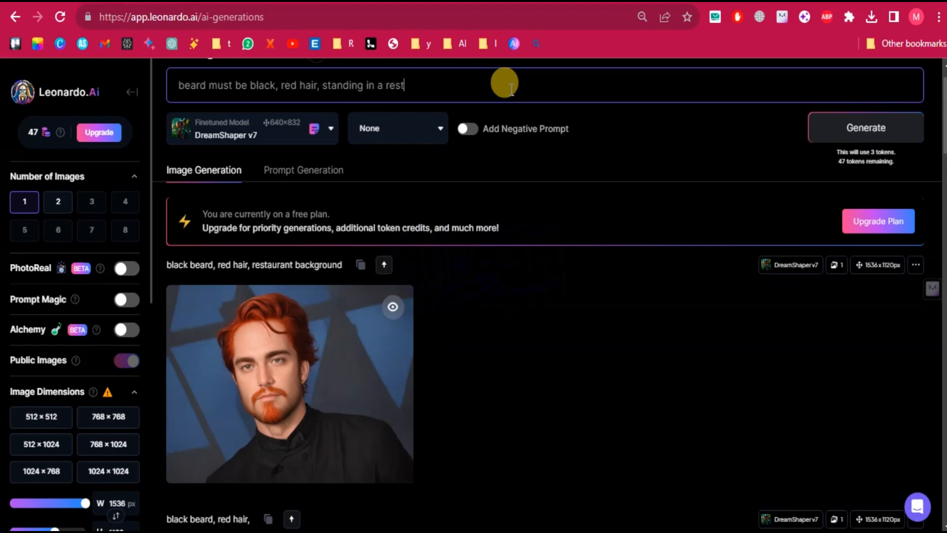
pyautogui.write('urant')
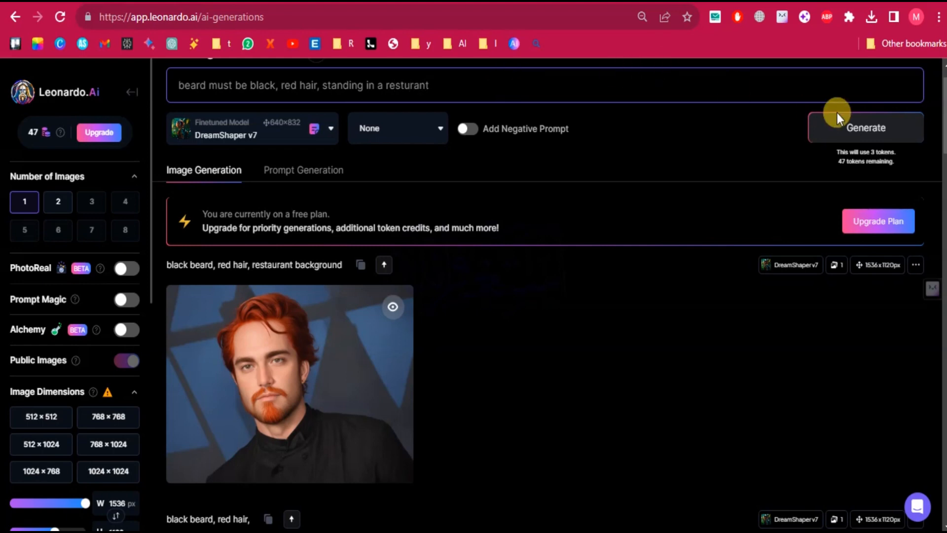
pyautogui.rightClick(409, 83)
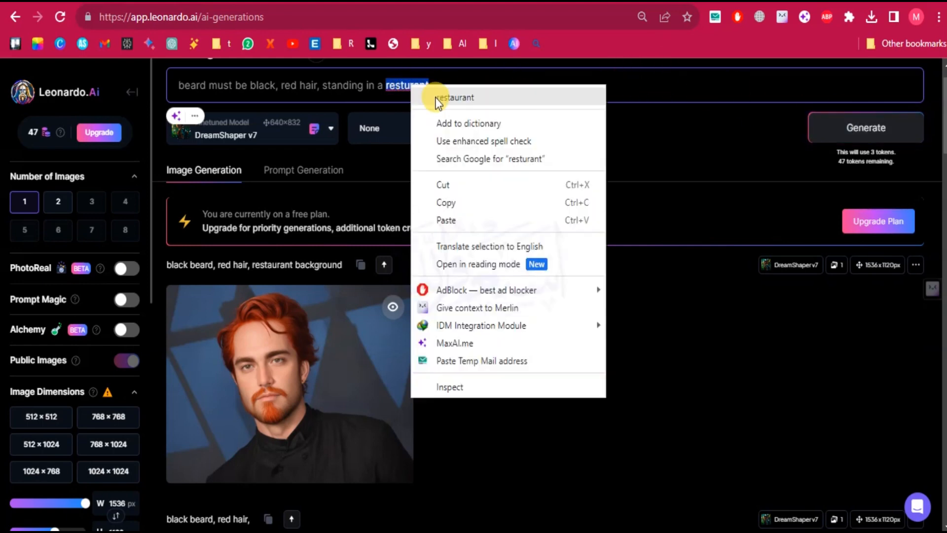
pyautogui.click(434, 94)
pyautogui.click(892, 129)
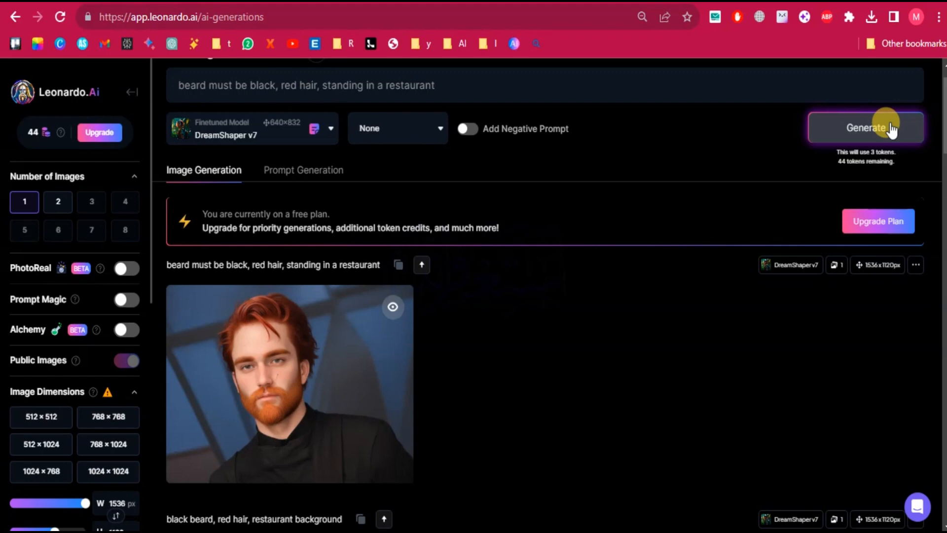
# Append ", cartoon" to the prompt and generate the portrait with DreamShaper v7.
pyautogui.click(318, 136)
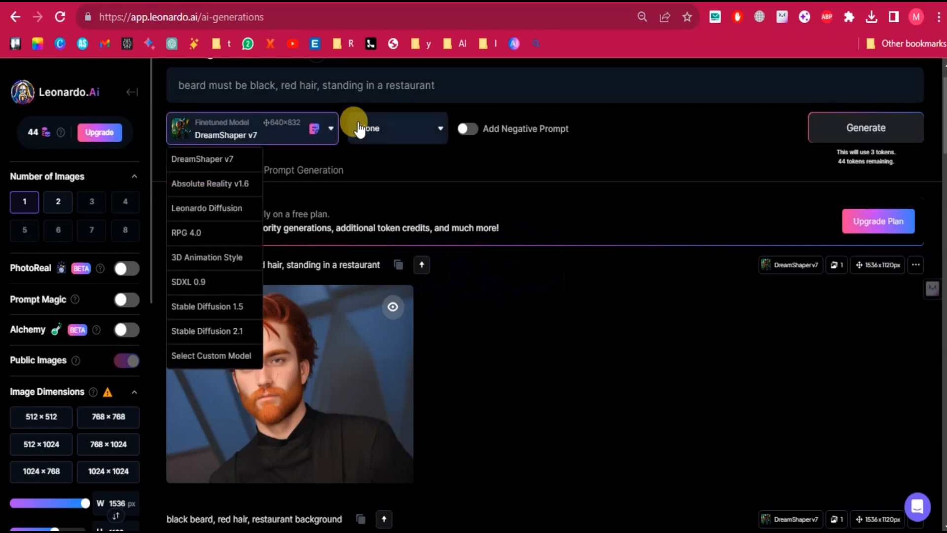
pyautogui.click(454, 86)
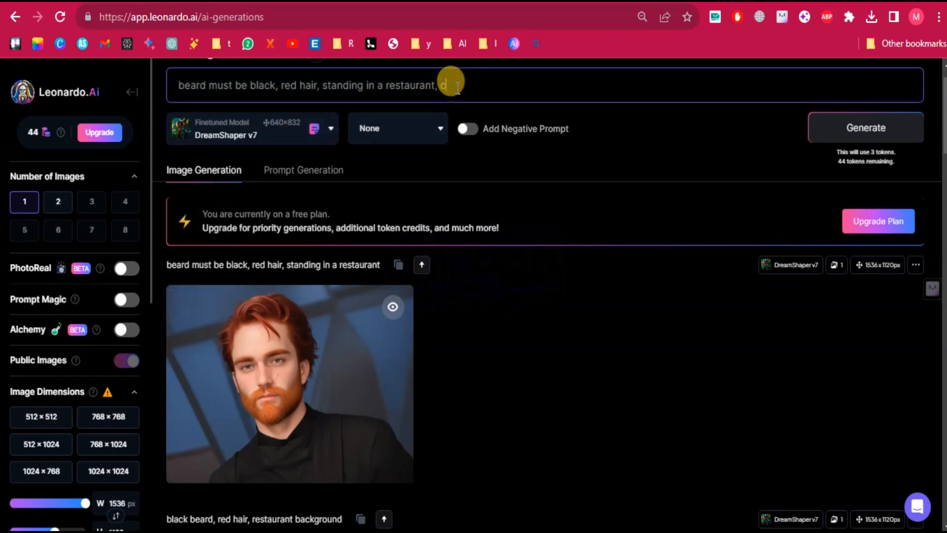
pyautogui.write(', cartoon')
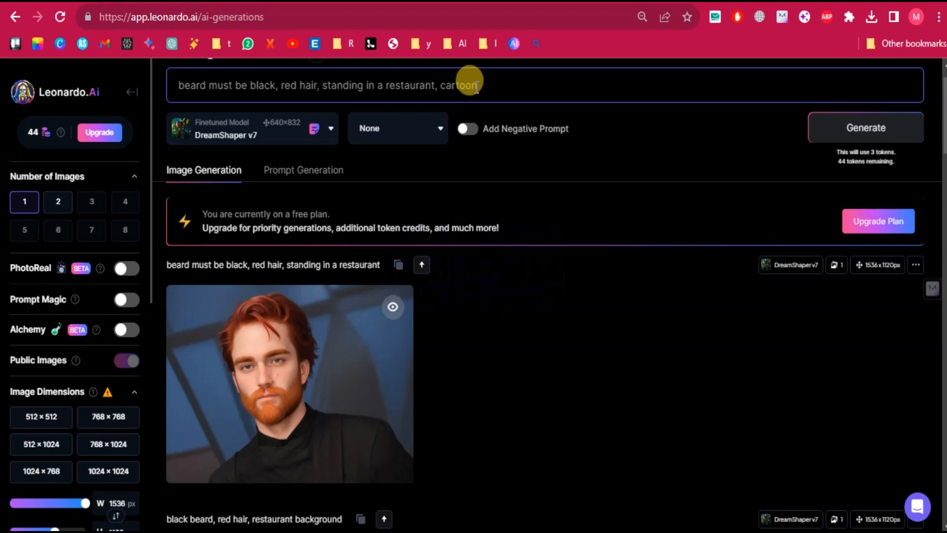
pyautogui.click(872, 119)
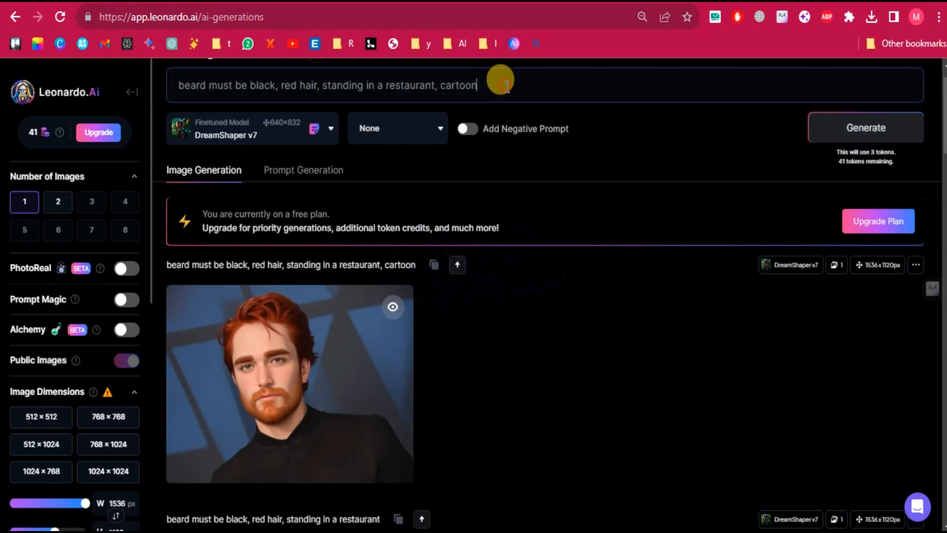
# Remove the word "cartoon" from the end of the prompt.
pyautogui.click(507, 85)
pyautogui.press('BackSpace')
pyautogui.press('BackSpace')
pyautogui.press('BackSpace')
pyautogui.press('BackSpace')
pyautogui.press('BackSpace')
pyautogui.press('BackSpace')
pyautogui.press('BackSpace')
pyautogui.press('BackSpace')
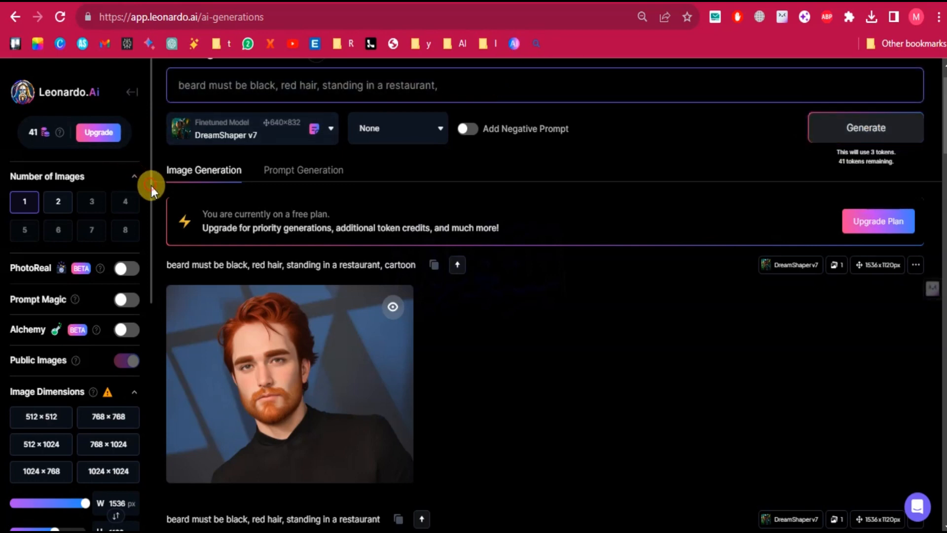
# Set the Guidance Scale to 7 and generate the portrait.
pyautogui.moveTo(151, 186); pyautogui.dragTo(158, 348)
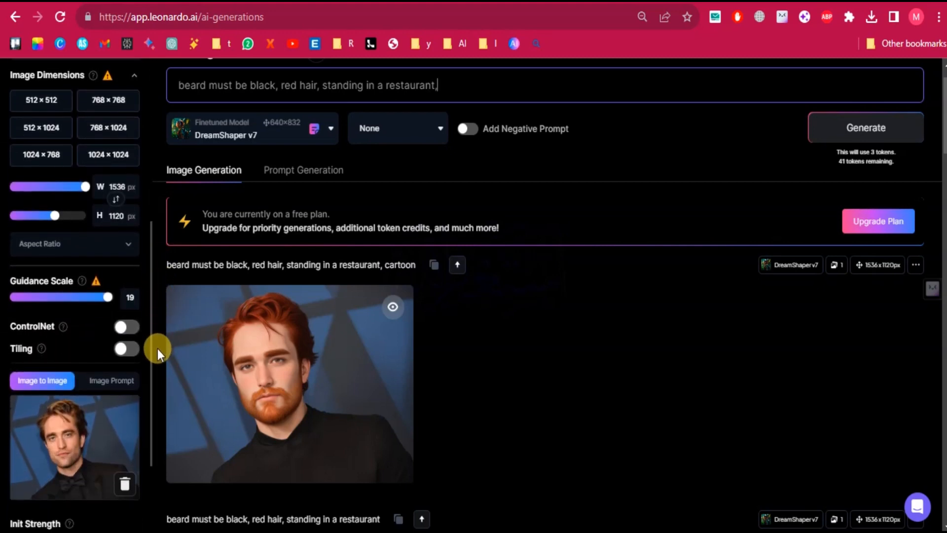
pyautogui.click(66, 297)
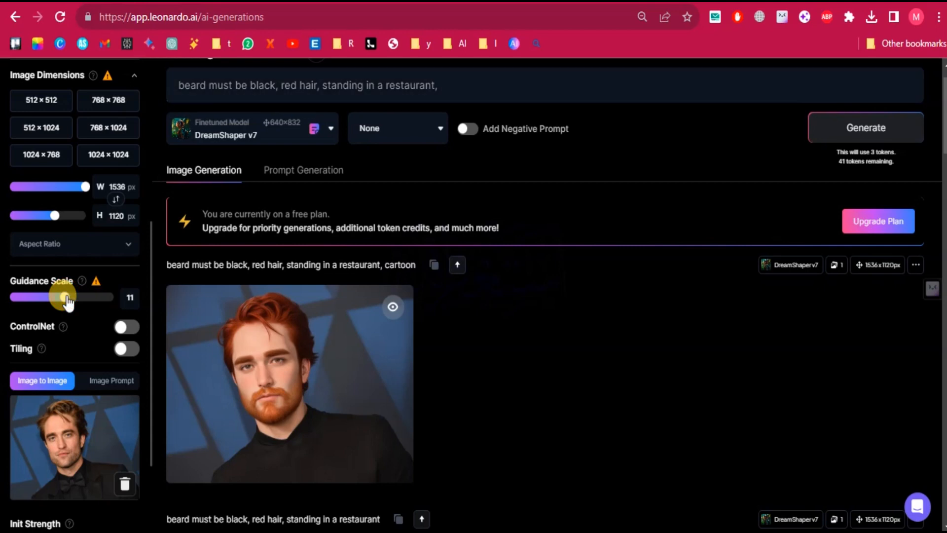
pyautogui.moveTo(68, 302); pyautogui.dragTo(44, 303)
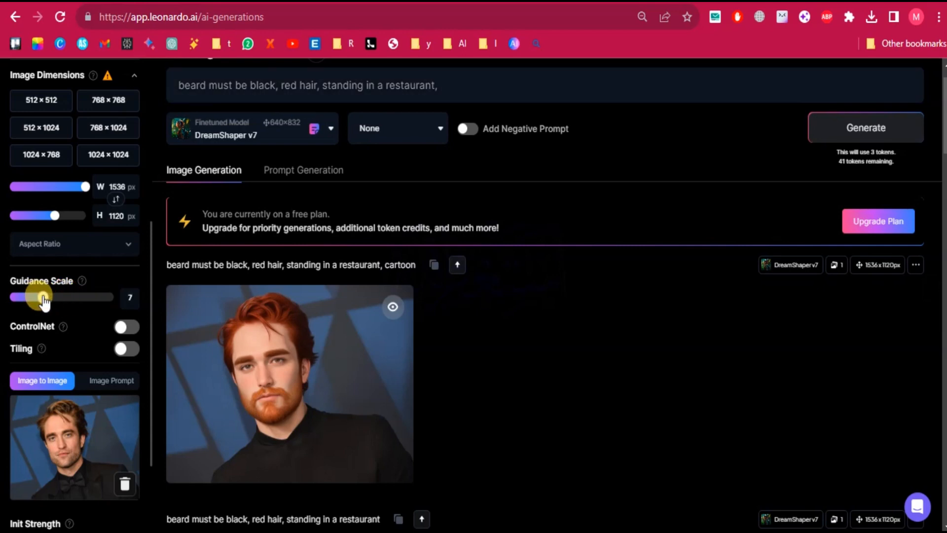
pyautogui.click(878, 128)
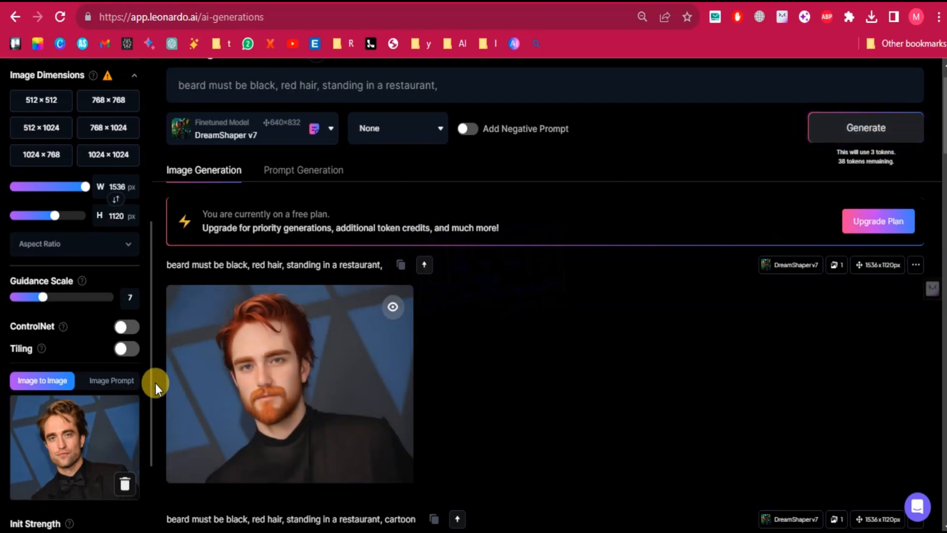
# Set the Init Strength to 0.3 and generate the portrait.
pyautogui.moveTo(150, 397); pyautogui.dragTo(149, 450)
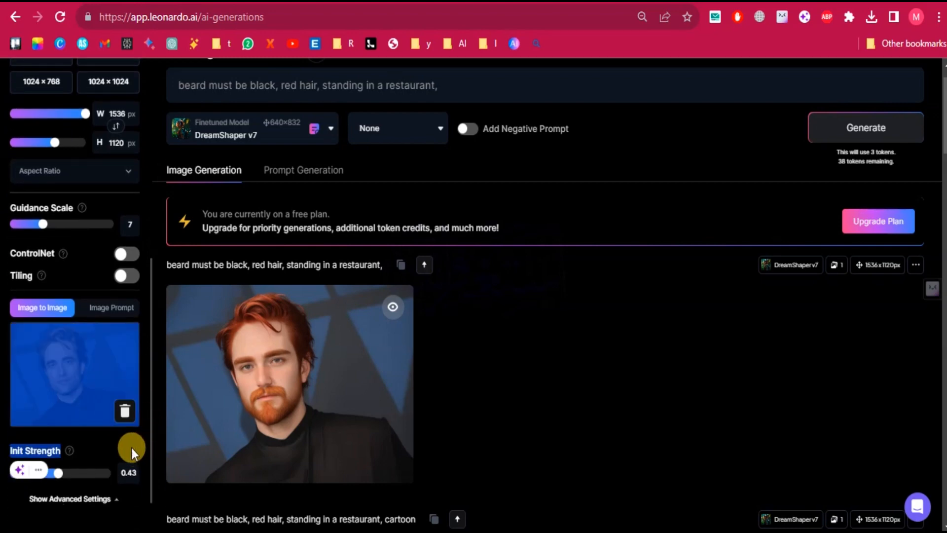
pyautogui.click(131, 448)
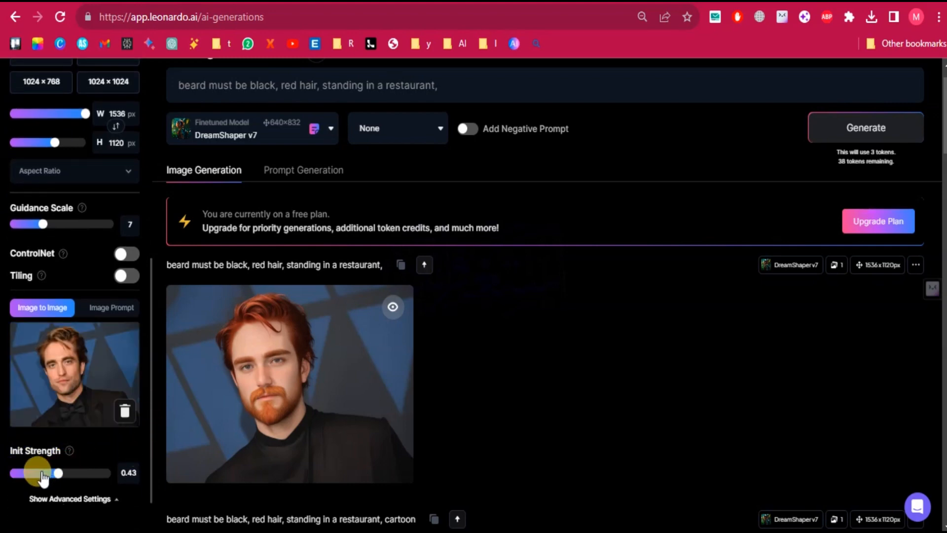
pyautogui.moveTo(58, 475)
pyautogui.mouseDown()
pyautogui.moveTo(26, 478)
pyautogui.moveTo(45, 478)
pyautogui.mouseUp()
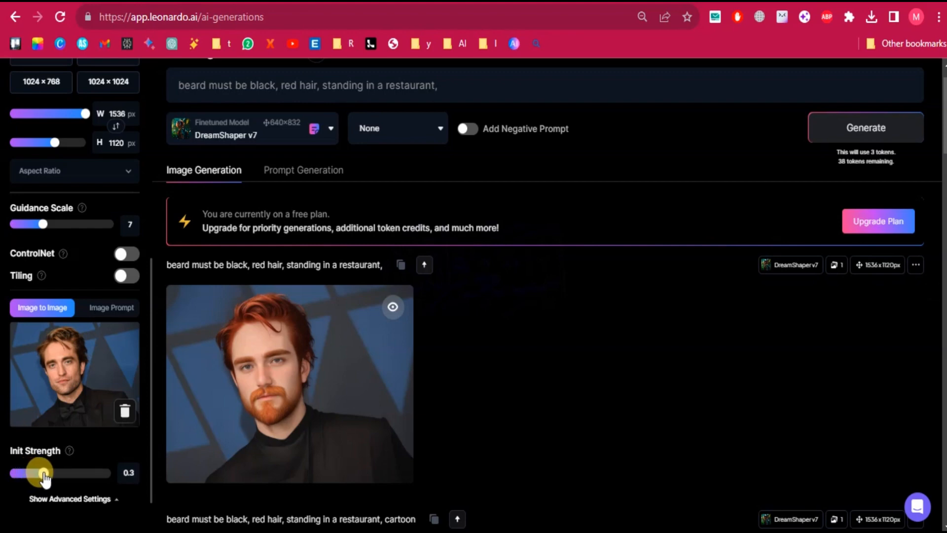
pyautogui.click(847, 132)
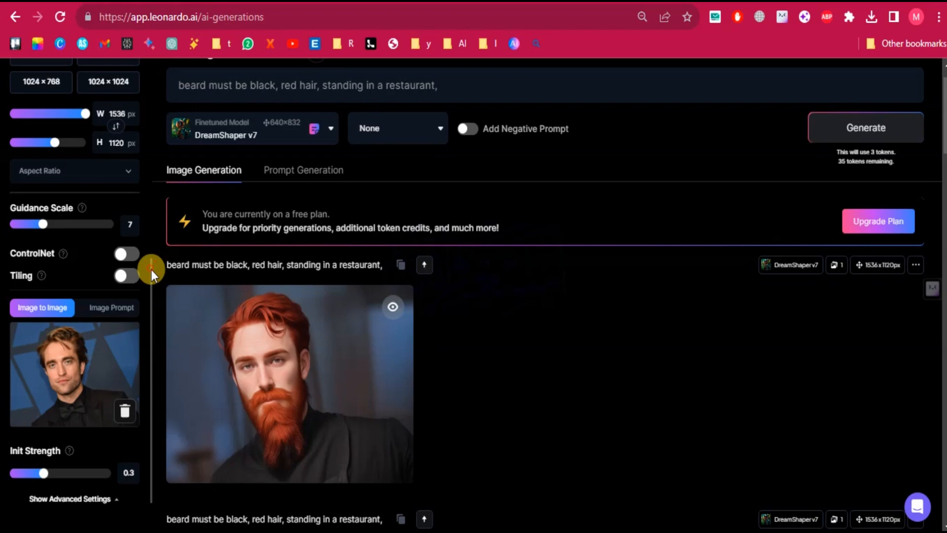
# Raise the Guidance Scale to 20 and generate the portrait.
pyautogui.moveTo(151, 269); pyautogui.dragTo(151, 265)
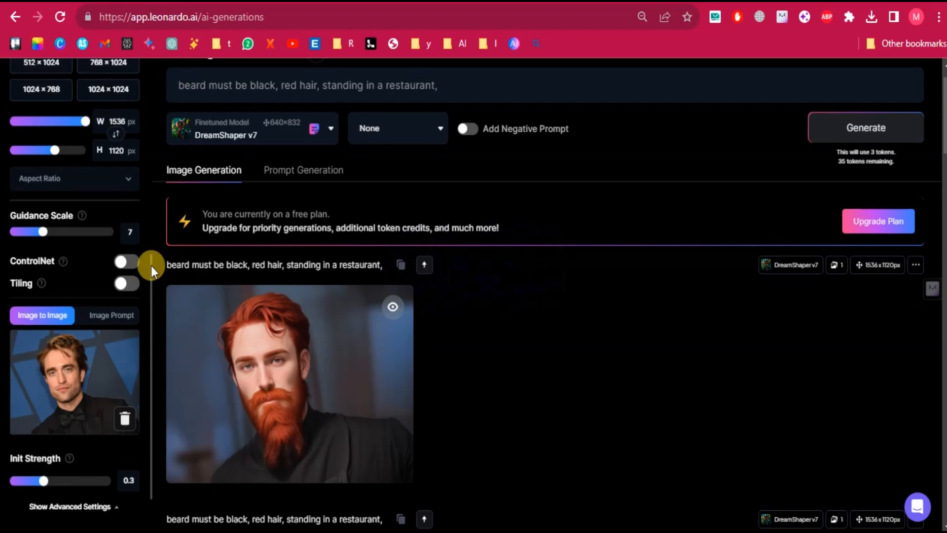
pyautogui.click(107, 231)
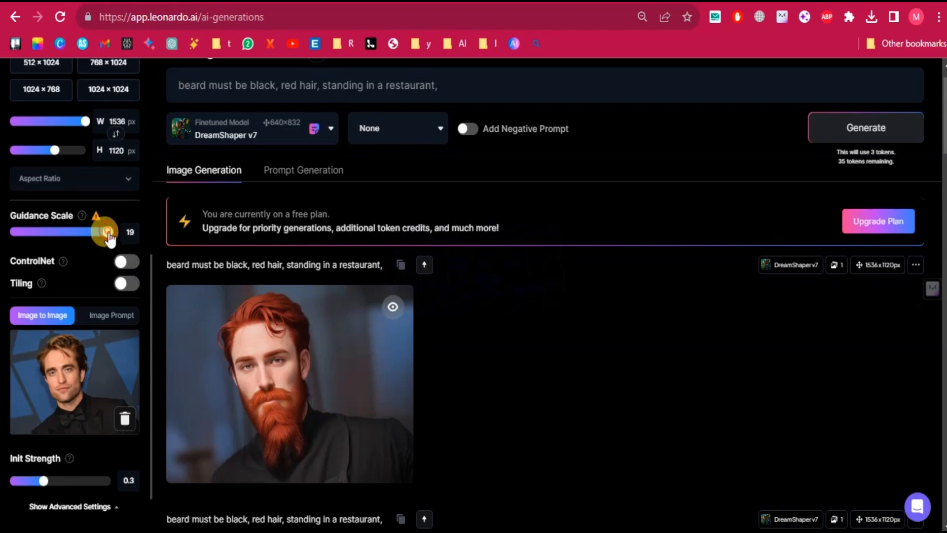
pyautogui.moveTo(108, 232); pyautogui.dragTo(113, 232)
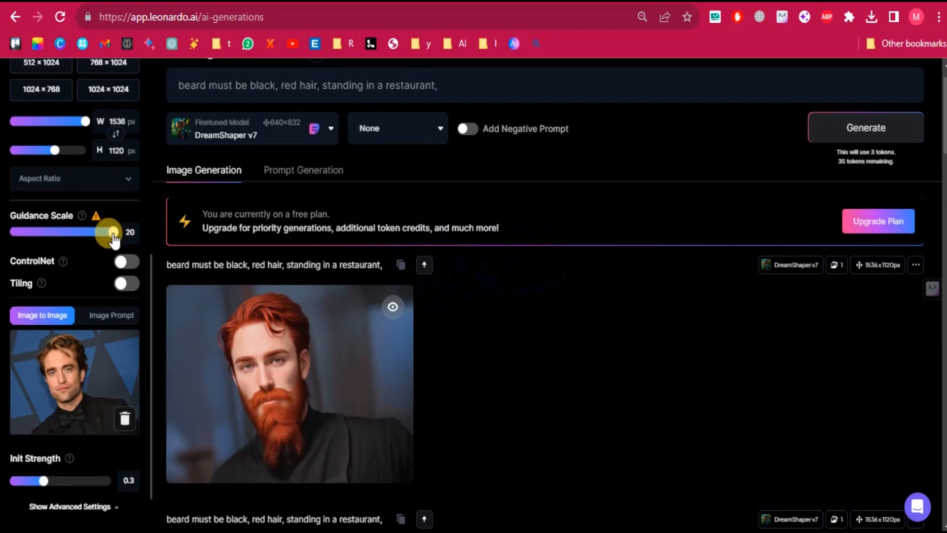
pyautogui.click(861, 129)
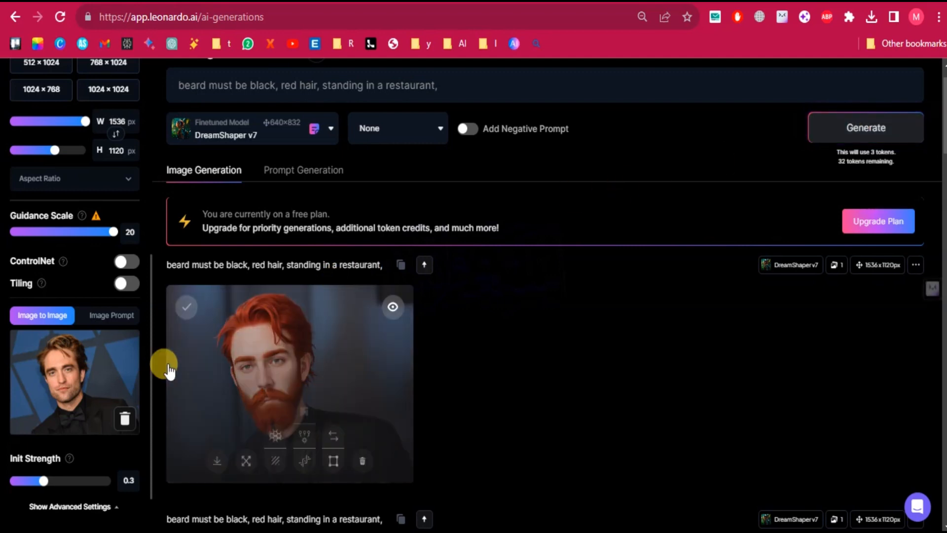
# Turn on Tiling and generate the portrait.
pyautogui.click(123, 289)
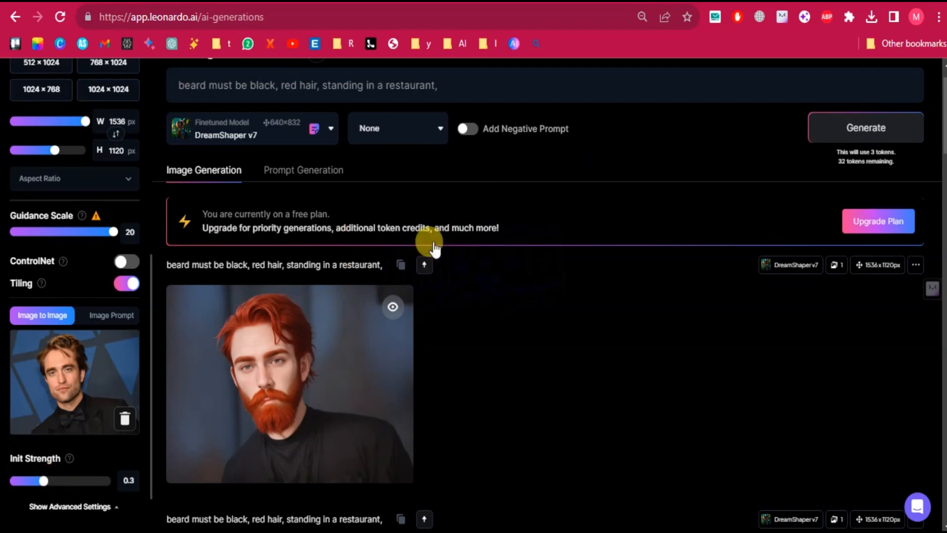
pyautogui.click(839, 114)
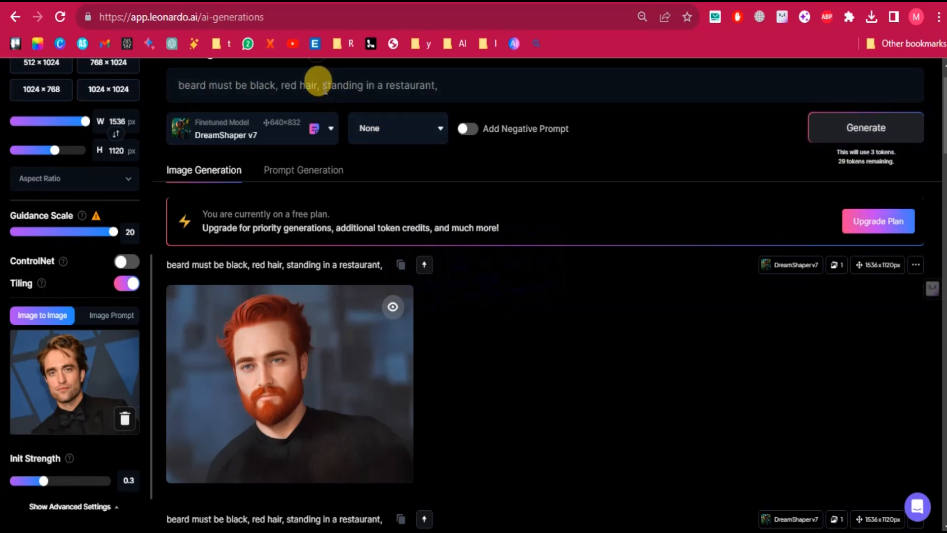
# Replace "standing in a restaurant" in the prompt with "Black backfround" and generate the portrait.
pyautogui.moveTo(323, 88); pyautogui.dragTo(435, 92)
pyautogui.write('b')
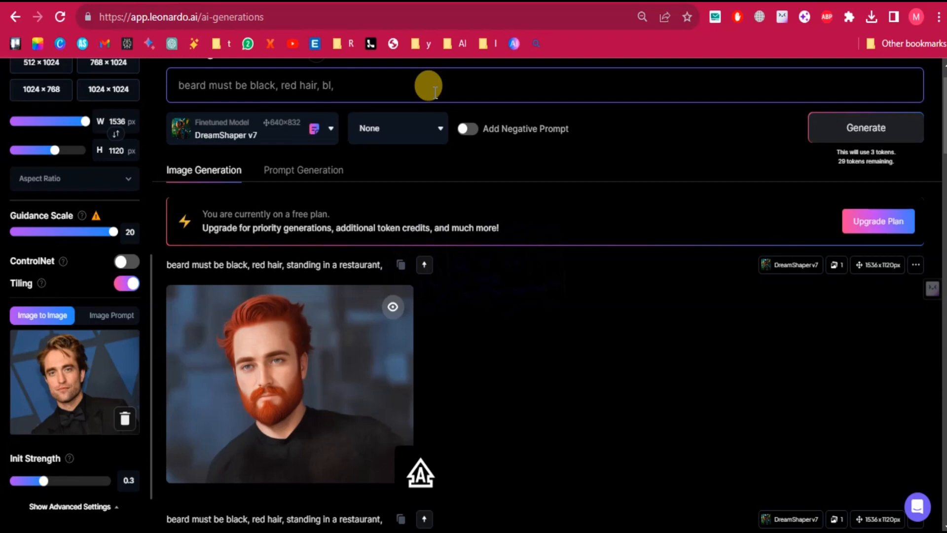
pyautogui.write('LACK')
pyautogui.press('BackSpace')
pyautogui.press('BackSpace')
pyautogui.press('BackSpace')
pyautogui.press('BackSpace')
pyautogui.press('BackSpace')
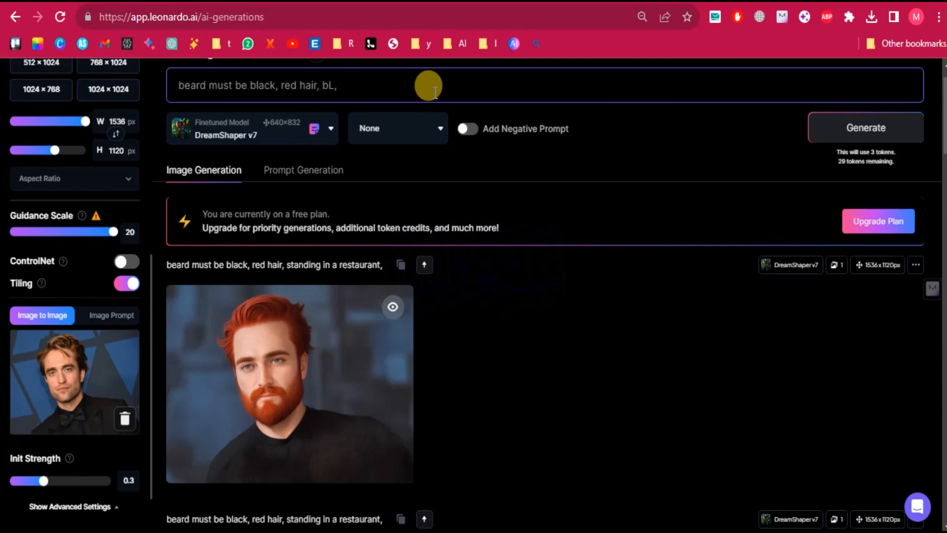
pyautogui.write('B')
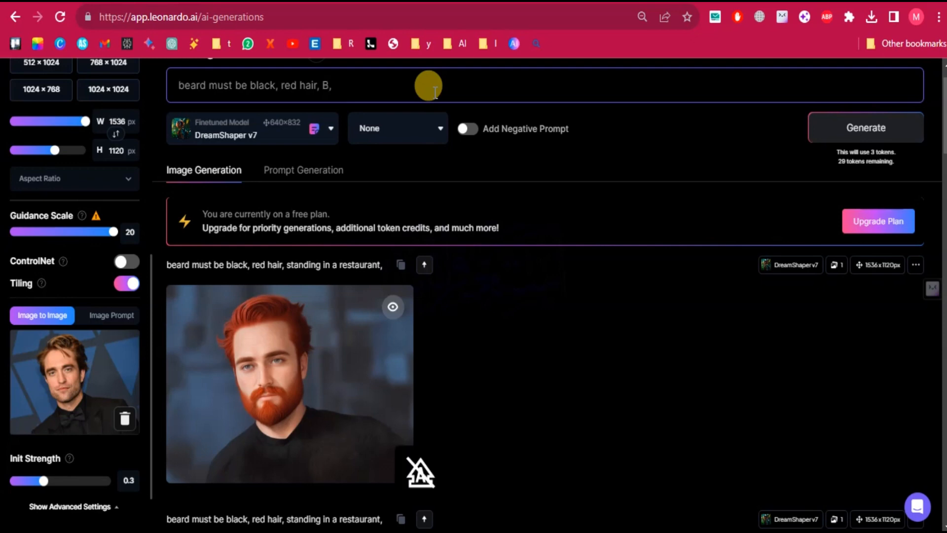
pyautogui.write('lack')
pyautogui.write(' ba')
pyautogui.write('ckfrou')
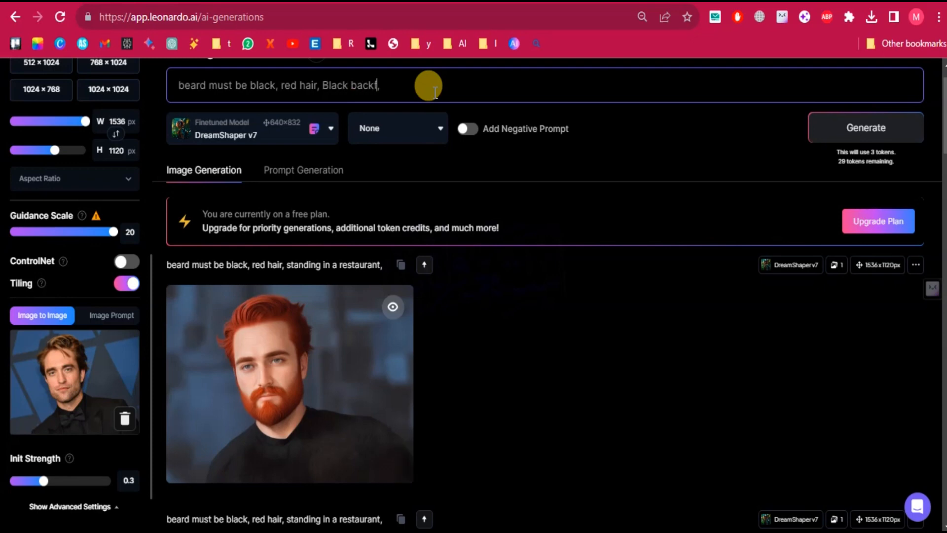
pyautogui.write('nd')
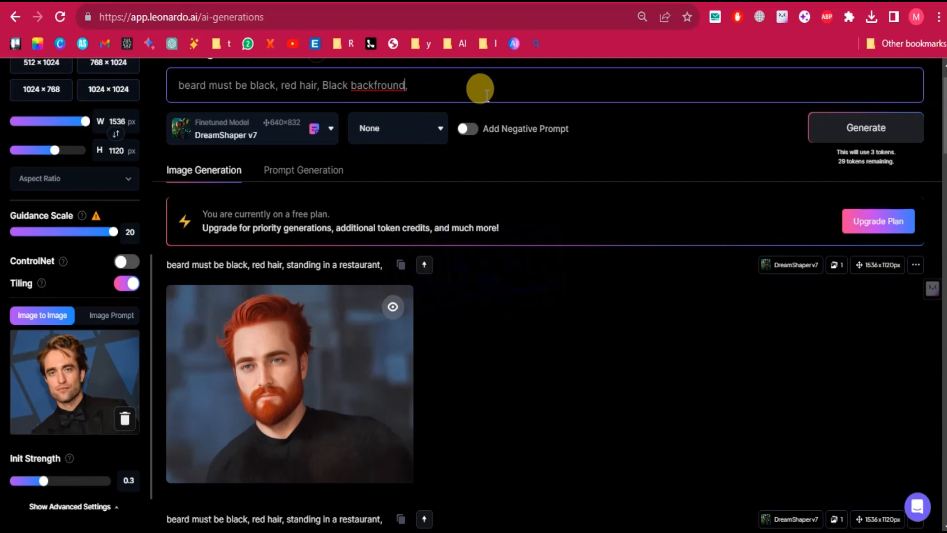
pyautogui.click(880, 130)
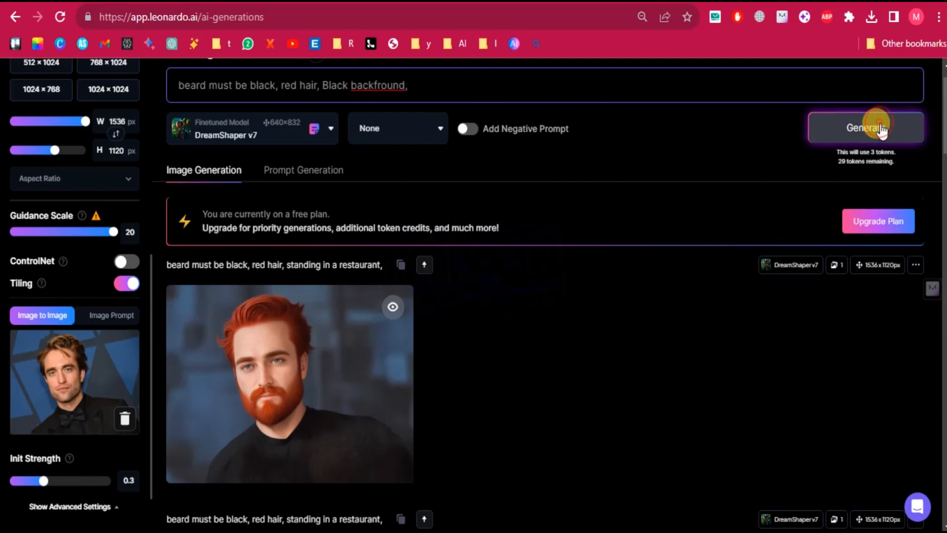
# Lower the Guidance Scale to 1 and generate the portrait.
pyautogui.click(371, 86)
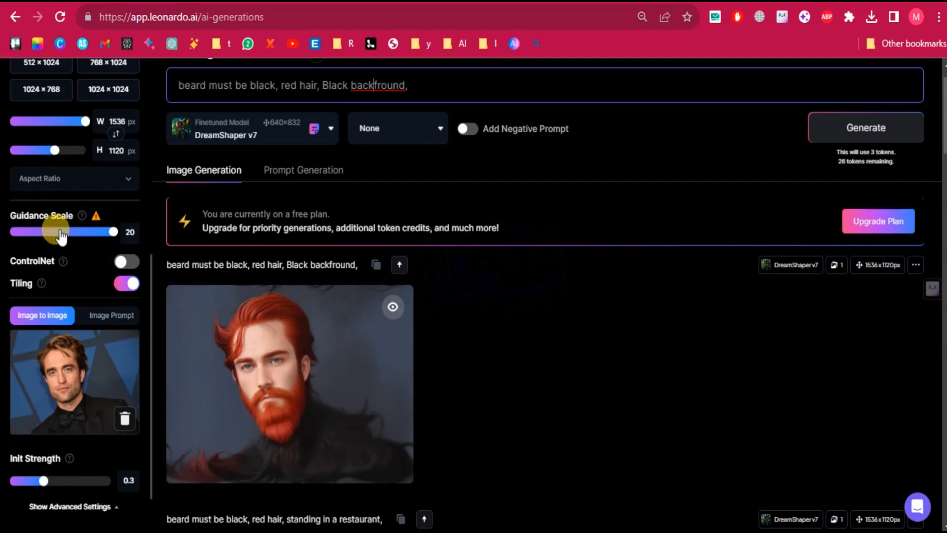
pyautogui.moveTo(61, 236); pyautogui.dragTo(10, 232)
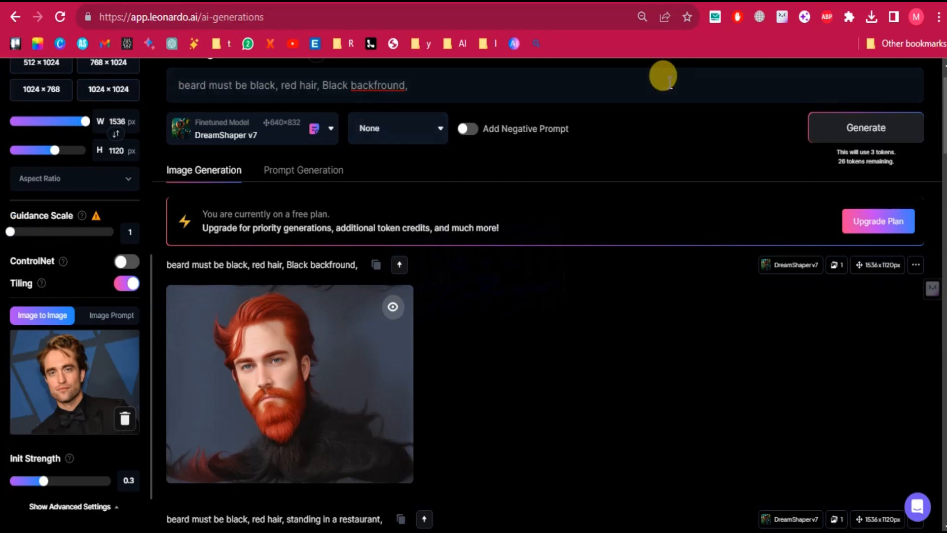
pyautogui.click(817, 129)
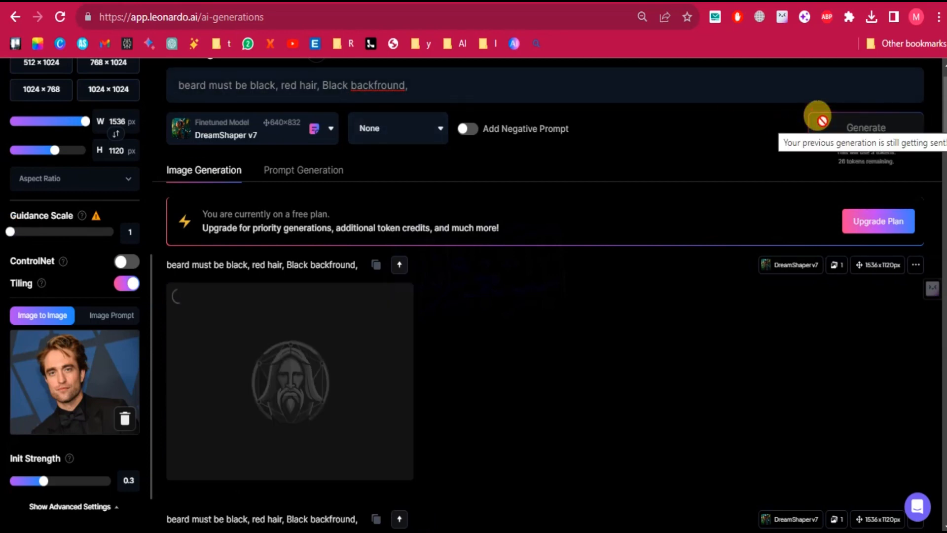
# Correct "backfround" to "background" in the prompt and generate the portrait.
pyautogui.click(402, 88)
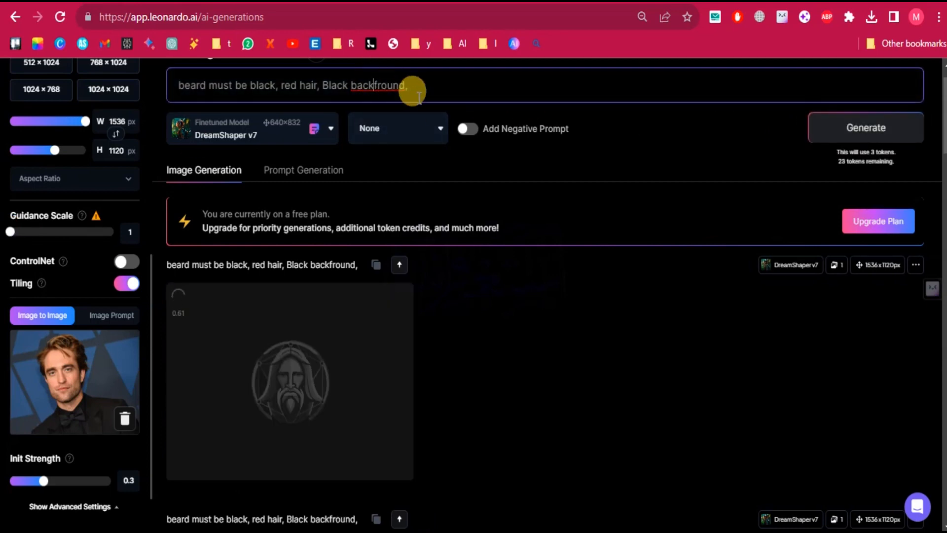
pyautogui.press('Left')
pyautogui.press('Left')
pyautogui.press('Left')
pyautogui.press('Left')
pyautogui.press('Left')
pyautogui.press('BackSpace')
pyautogui.write('g')
pyautogui.click(827, 126)
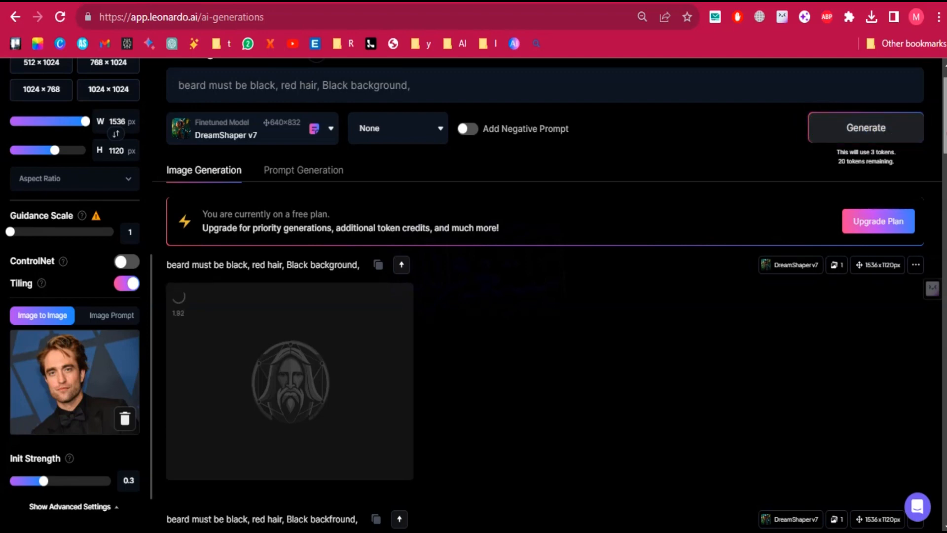
# Generate the portrait again with the same prompt and settings, and dismiss the plan upgrade offer.
pyautogui.moveTo(945, 133); pyautogui.dragTo(945, 134)
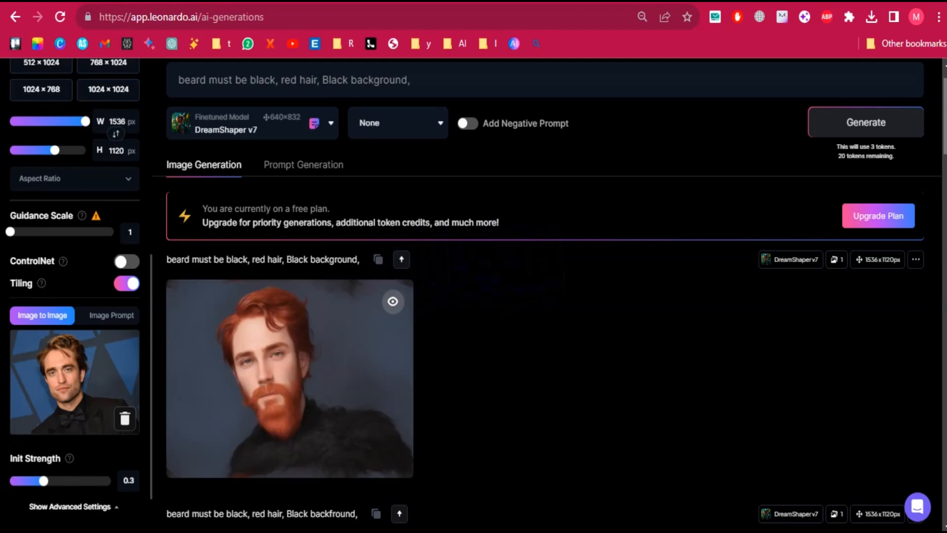
pyautogui.click(899, 136)
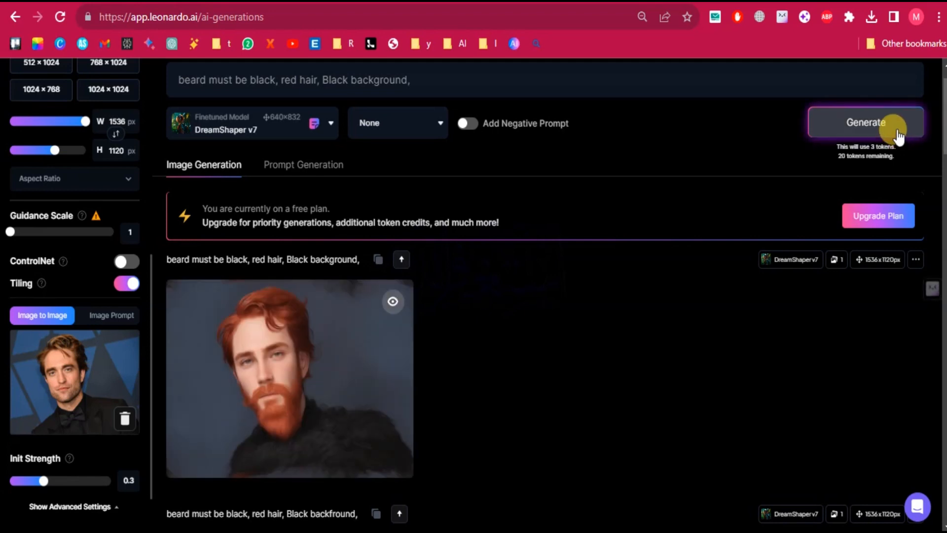
pyautogui.click(897, 130)
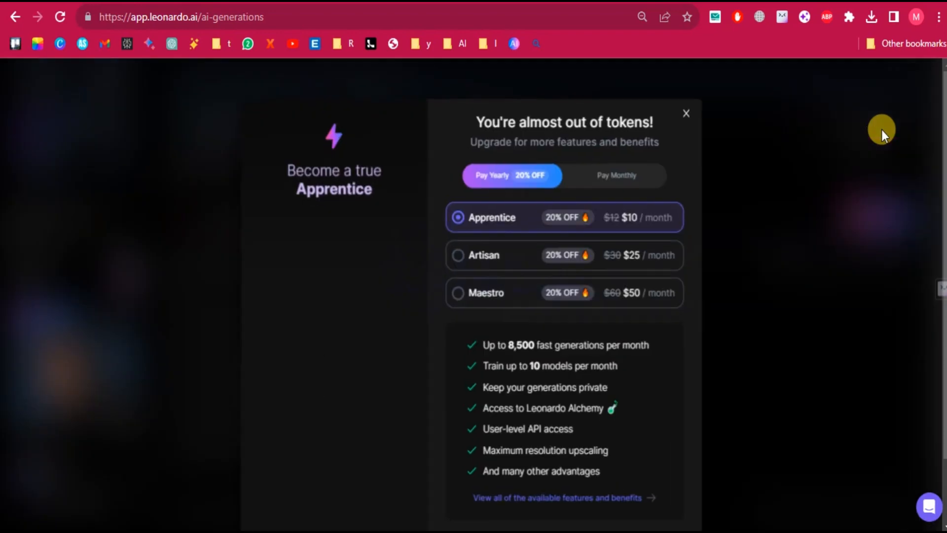
pyautogui.click(688, 113)
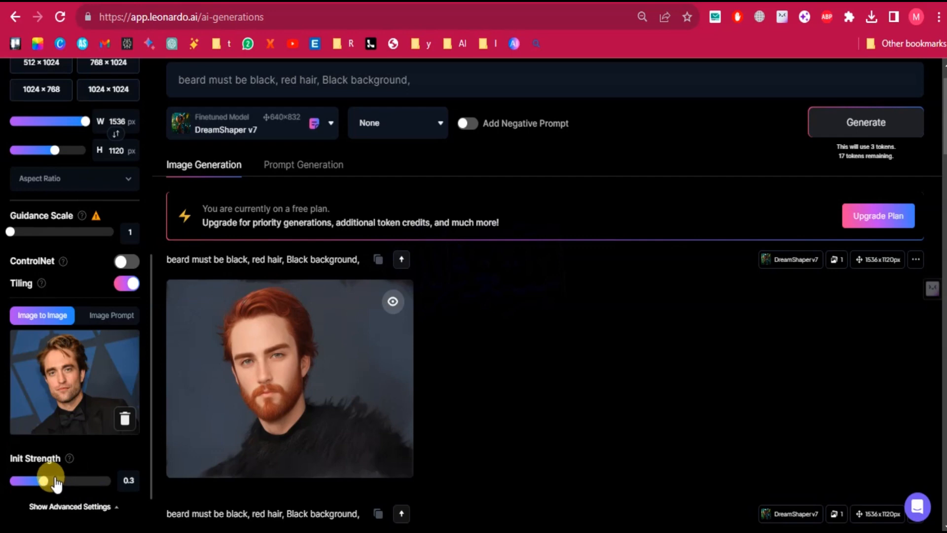
# Set the Init Strength to 0.42 and the Guidance Scale to 20.
pyautogui.moveTo(51, 481); pyautogui.dragTo(57, 483)
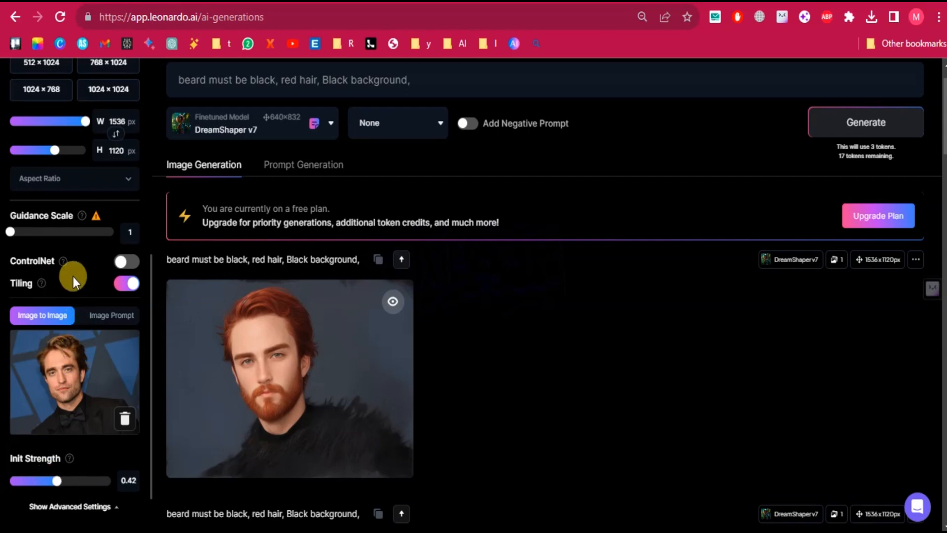
pyautogui.moveTo(15, 231); pyautogui.dragTo(46, 233)
pyautogui.moveTo(48, 235); pyautogui.dragTo(124, 242)
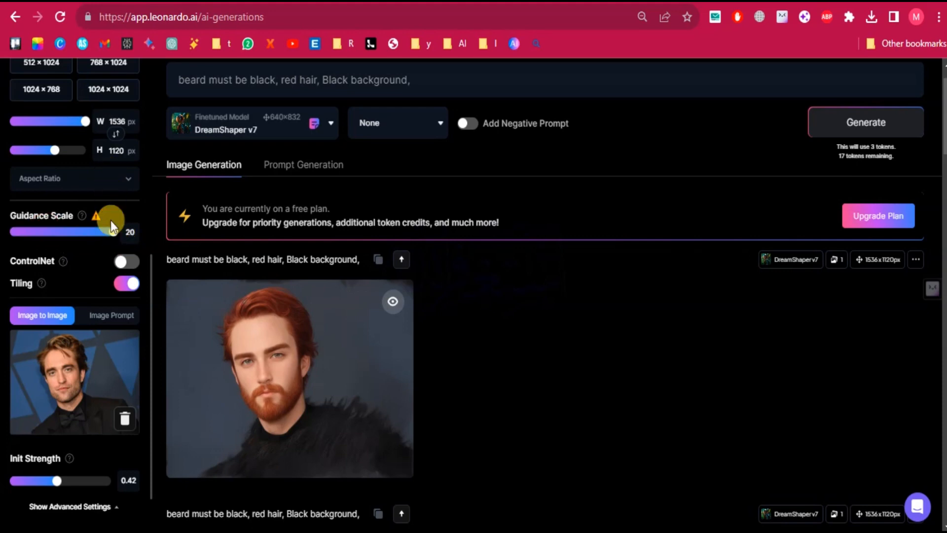
# Switch Tiling off and back on, and generate the black-background portrait.
pyautogui.click(123, 286)
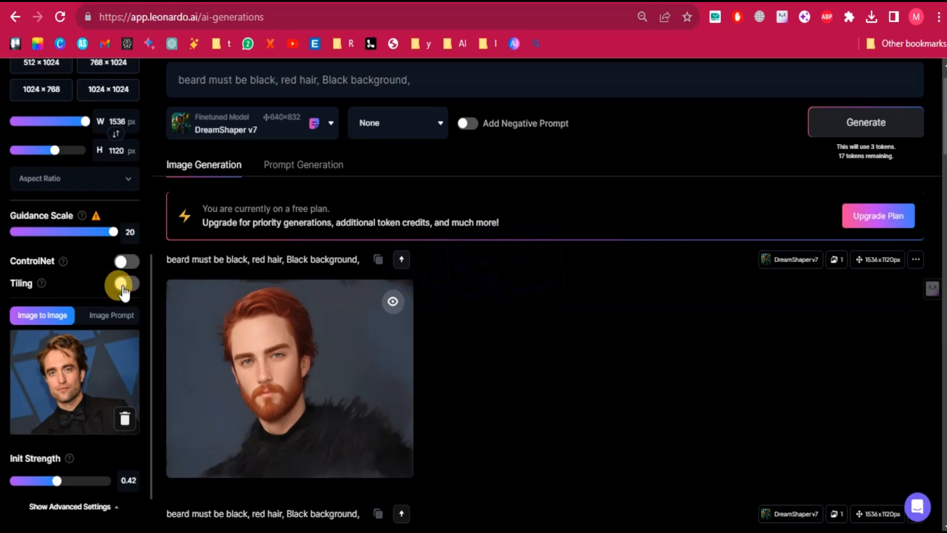
pyautogui.click(122, 286)
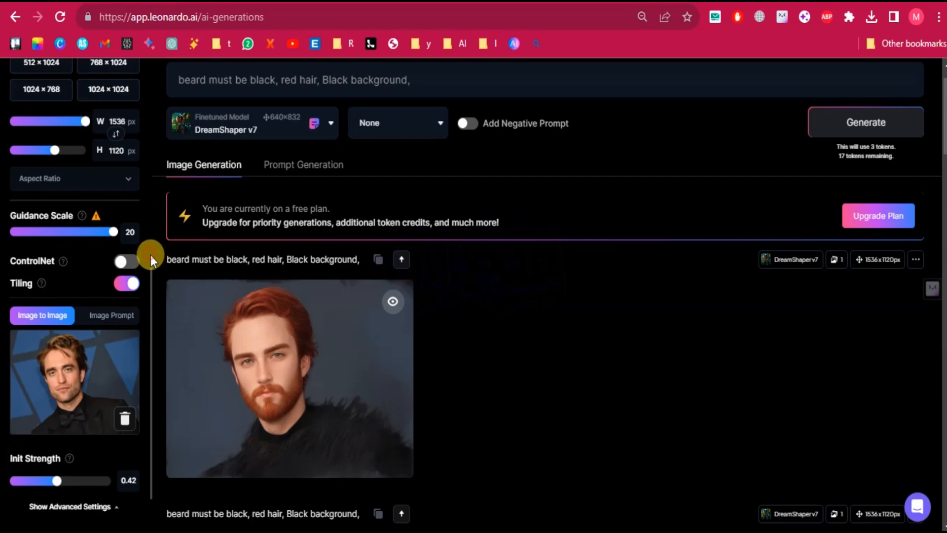
pyautogui.moveTo(150, 255); pyautogui.dragTo(173, 137)
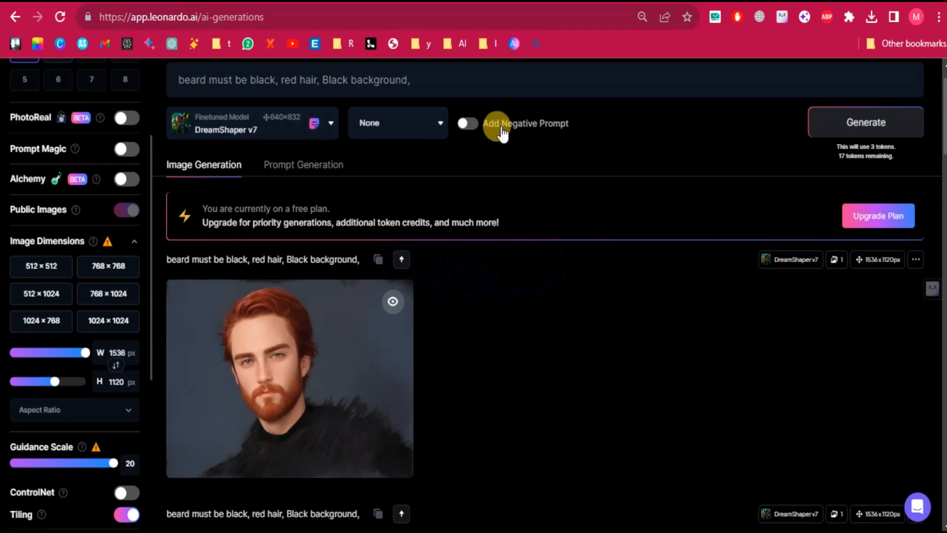
pyautogui.click(854, 133)
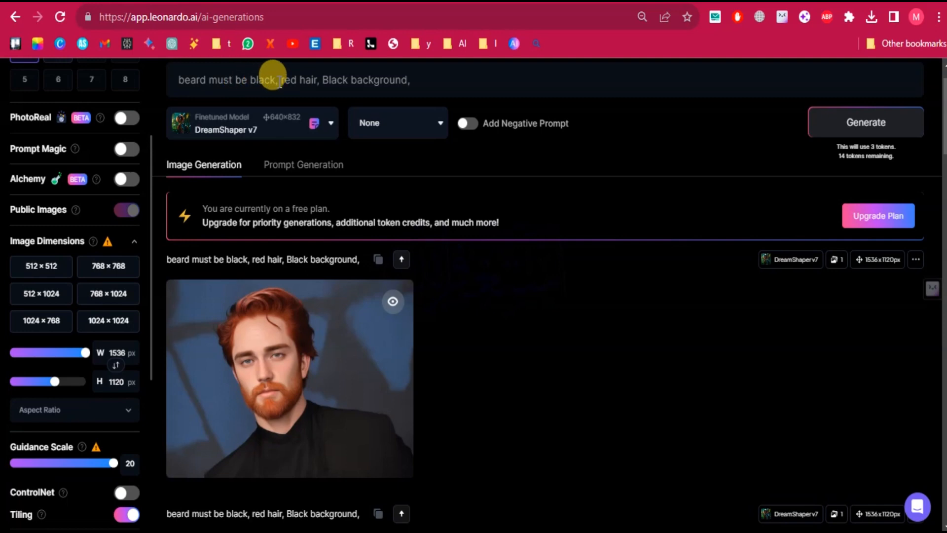
# Replace the whole prompt with "black face" and generate the portrait.
pyautogui.moveTo(279, 79); pyautogui.dragTo(377, 110)
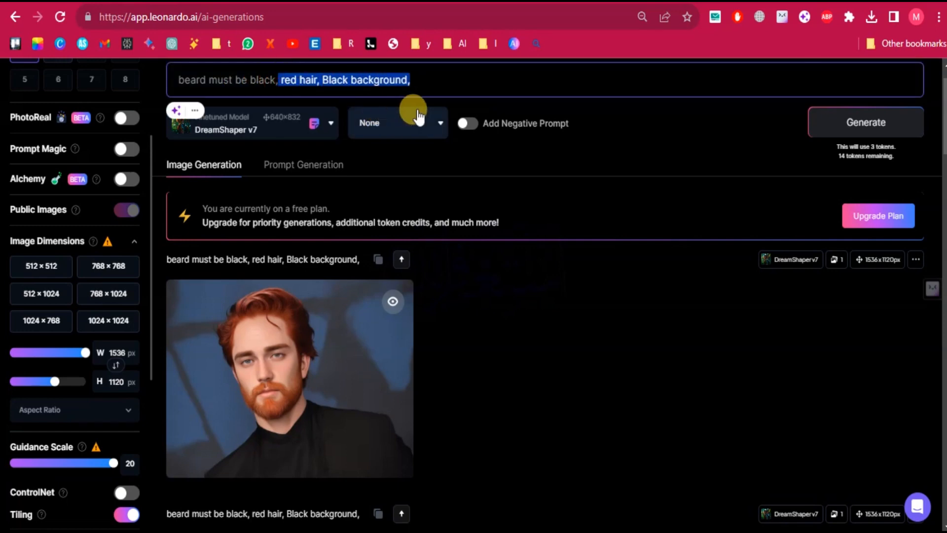
pyautogui.press('BackSpace')
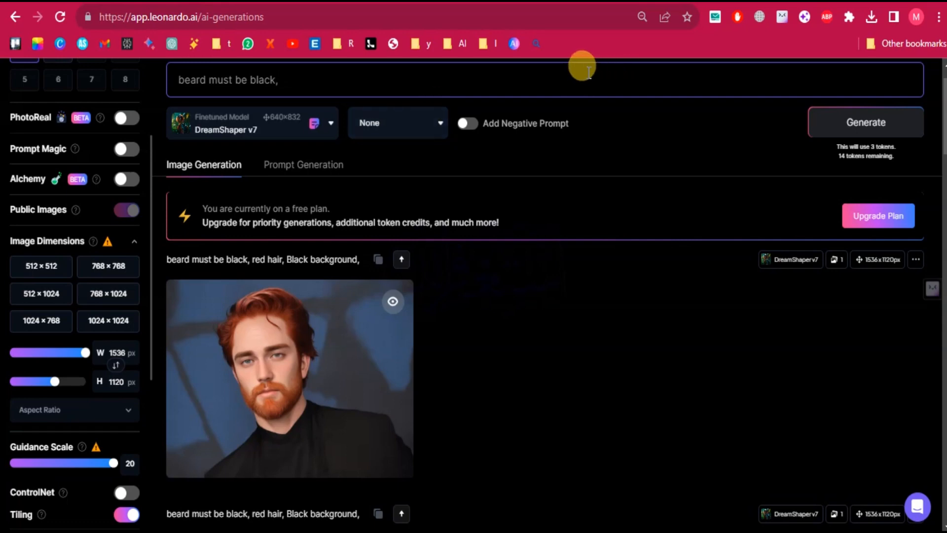
pyautogui.hotkey('ctrl', 'a')
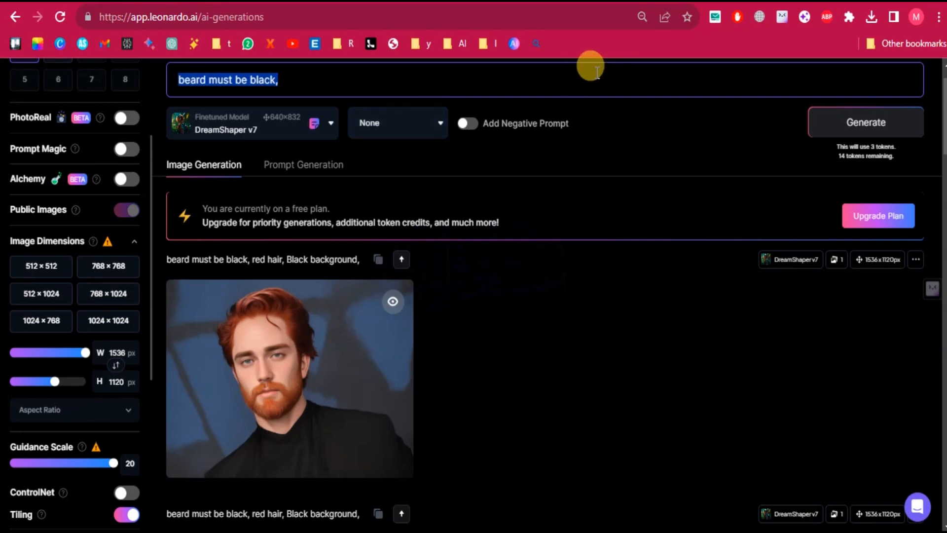
pyautogui.write('black ')
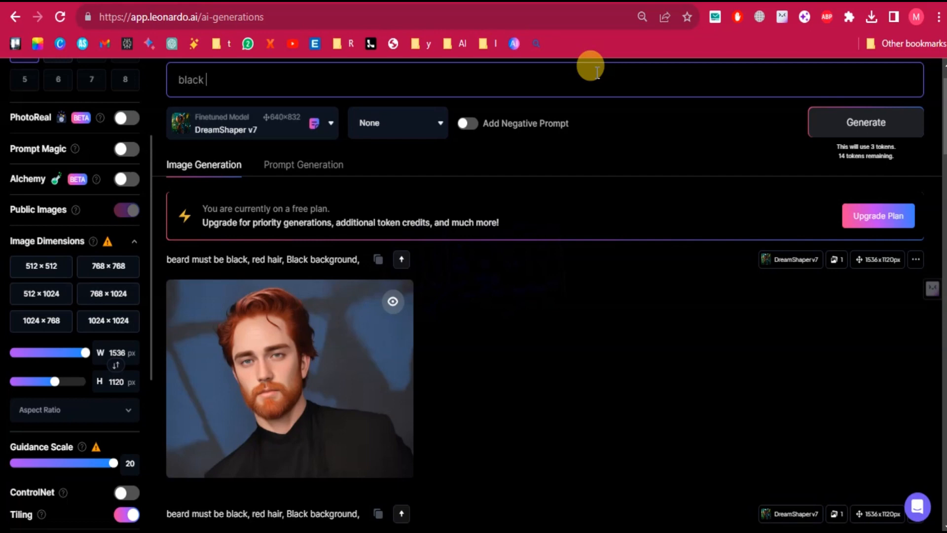
pyautogui.write('face')
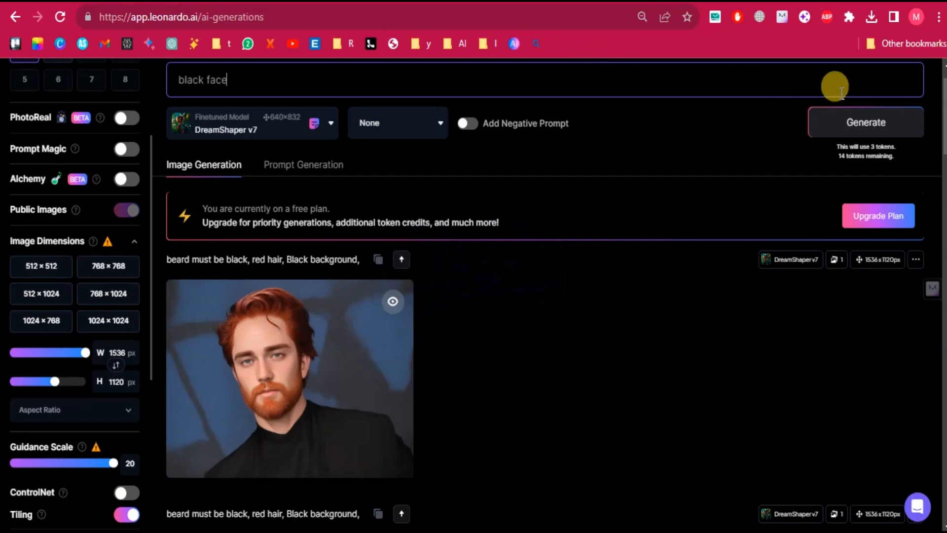
pyautogui.click(854, 117)
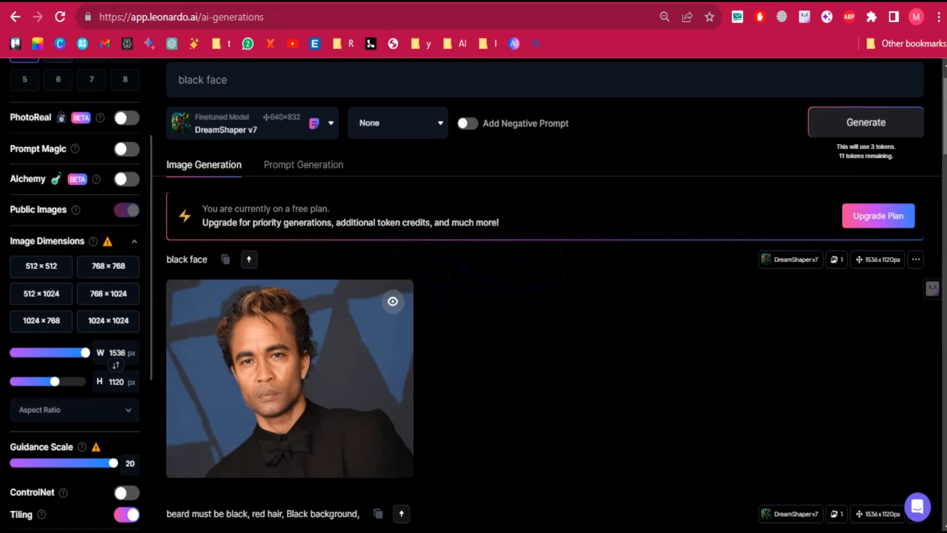
# Compare the new portrait with the earlier black-beard, red-hair and restaurant generations in the results history.
pyautogui.scroll(-4, 543, 295)
pyautogui.scroll(2, 543, 296)
pyautogui.scroll(-2, 543, 296)
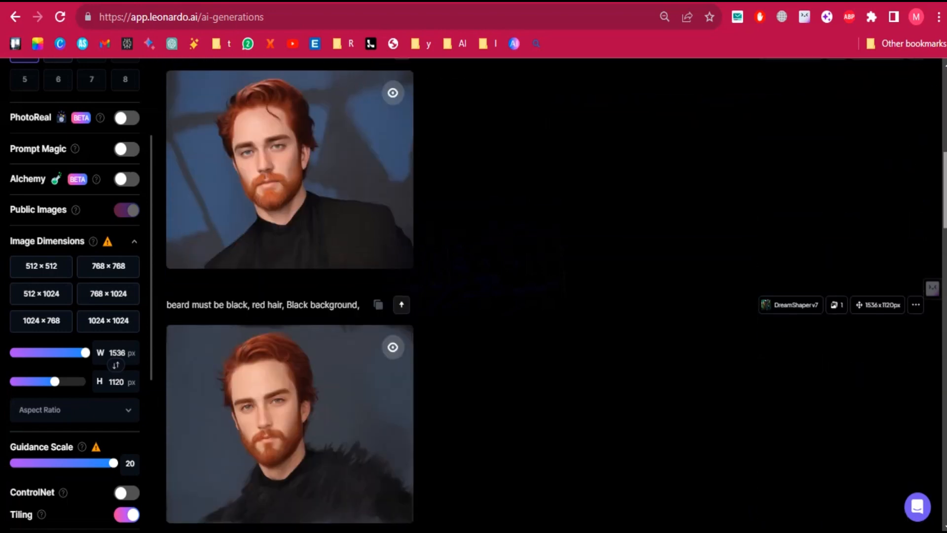
pyautogui.scroll(-7, 543, 296)
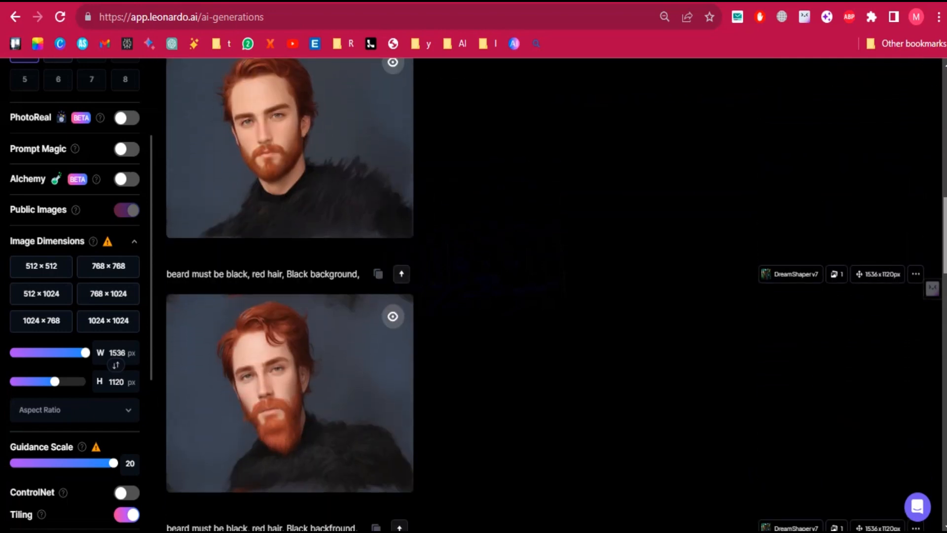
pyautogui.scroll(-6, 543, 296)
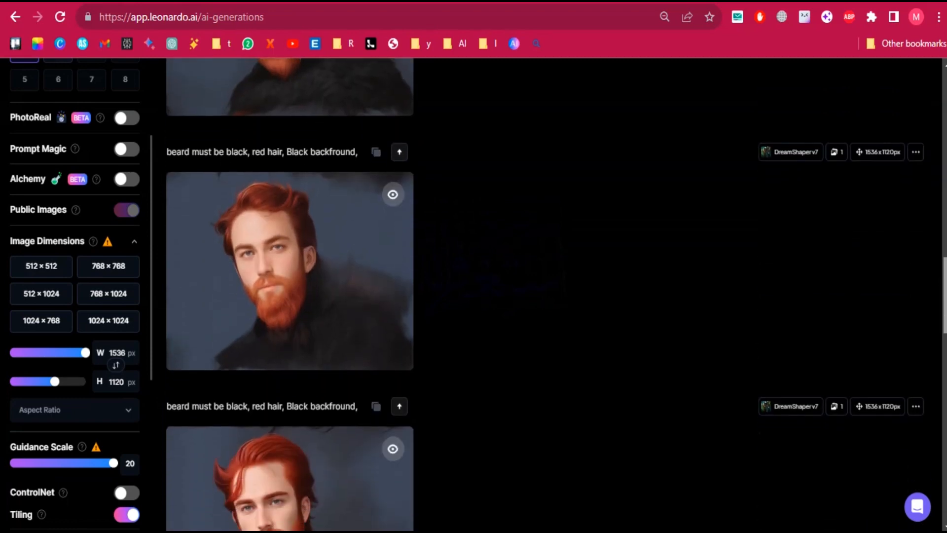
pyautogui.scroll(-5, 542, 296)
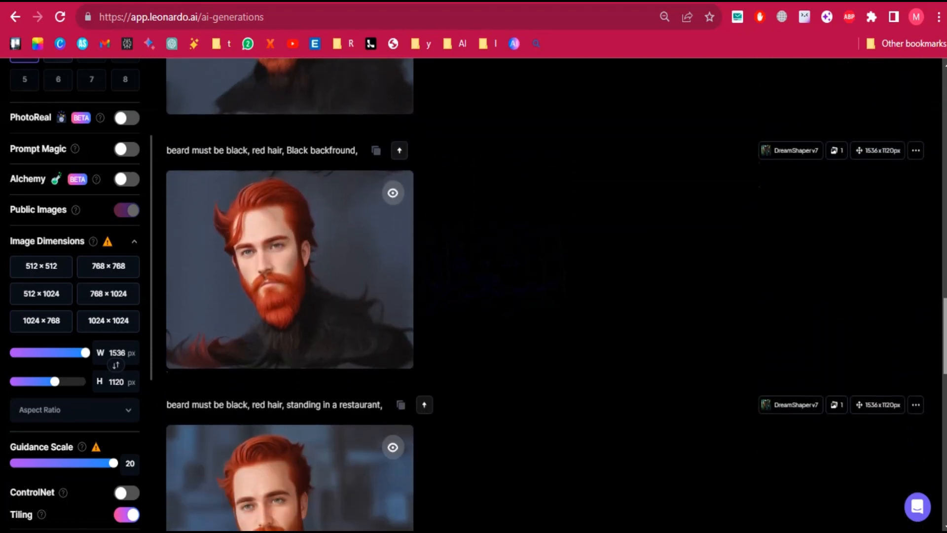
pyautogui.scroll(-2, 543, 296)
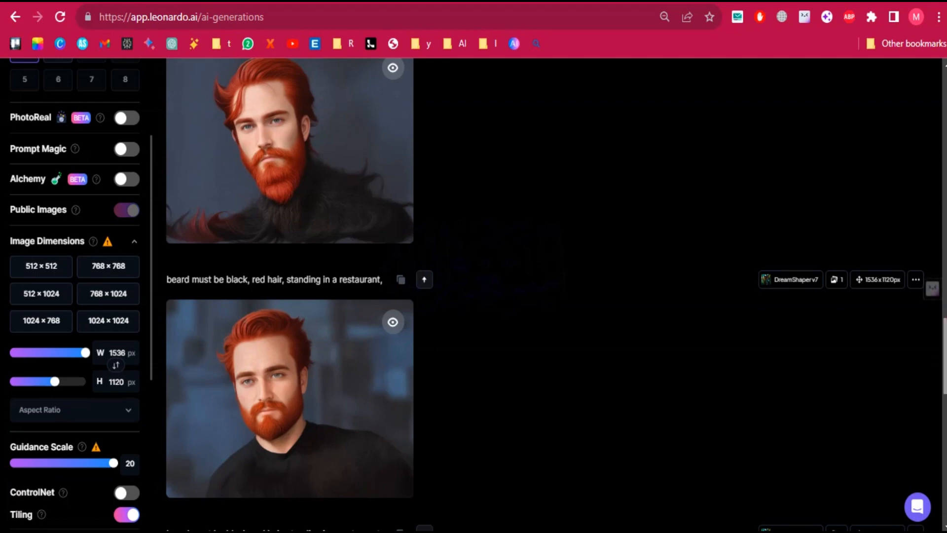
pyautogui.scroll(15, 542, 296)
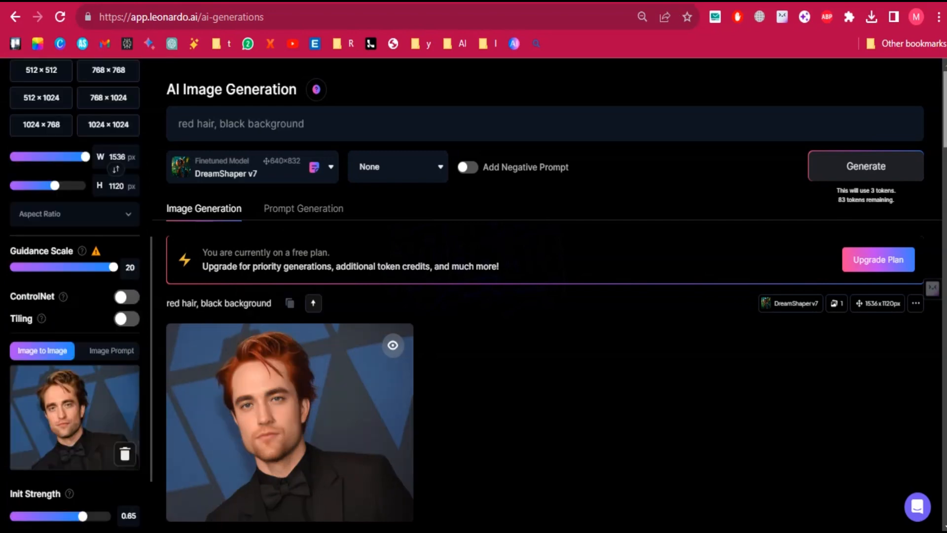
pyautogui.scroll(-2, 543, 296)
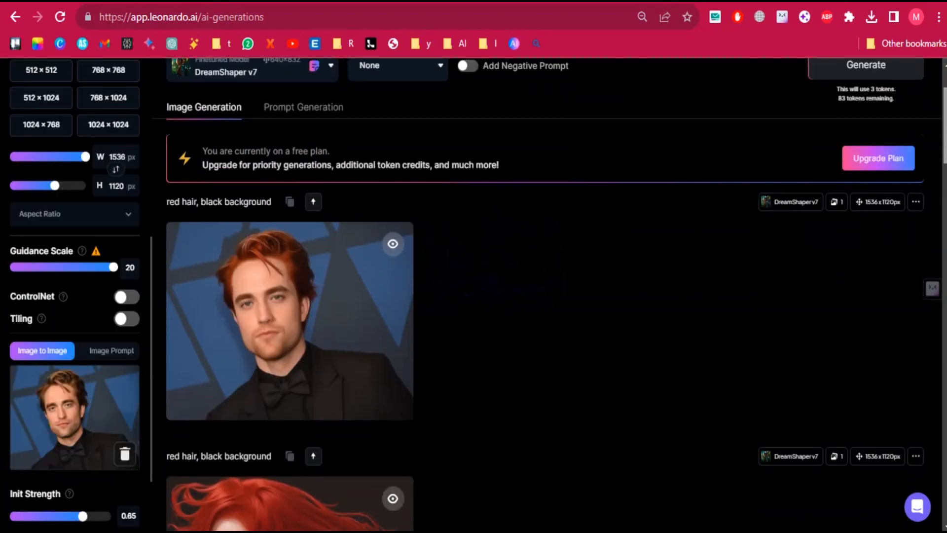
# Read the explanation of the Guidance Scale and set the Init Strength to 0.67.
pyautogui.moveTo(83, 251)
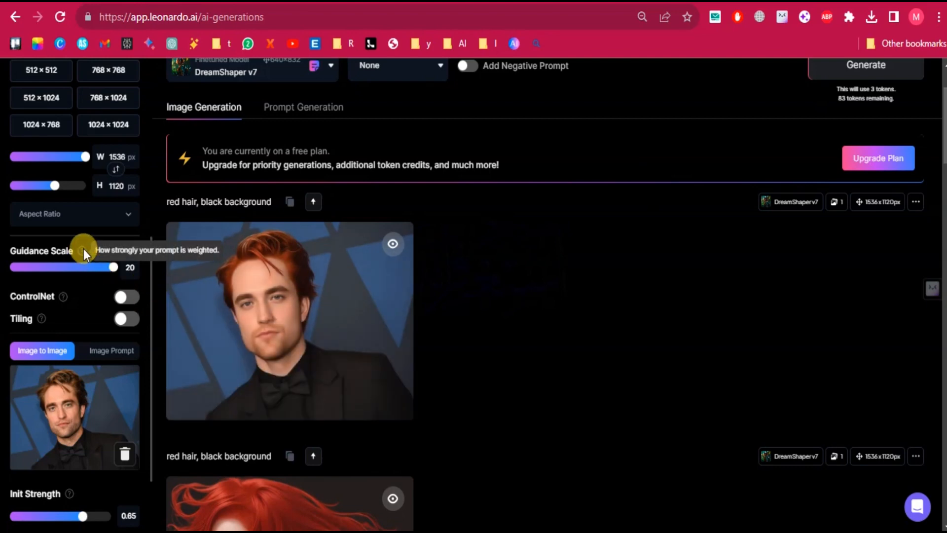
pyautogui.moveTo(151, 297); pyautogui.dragTo(150, 353)
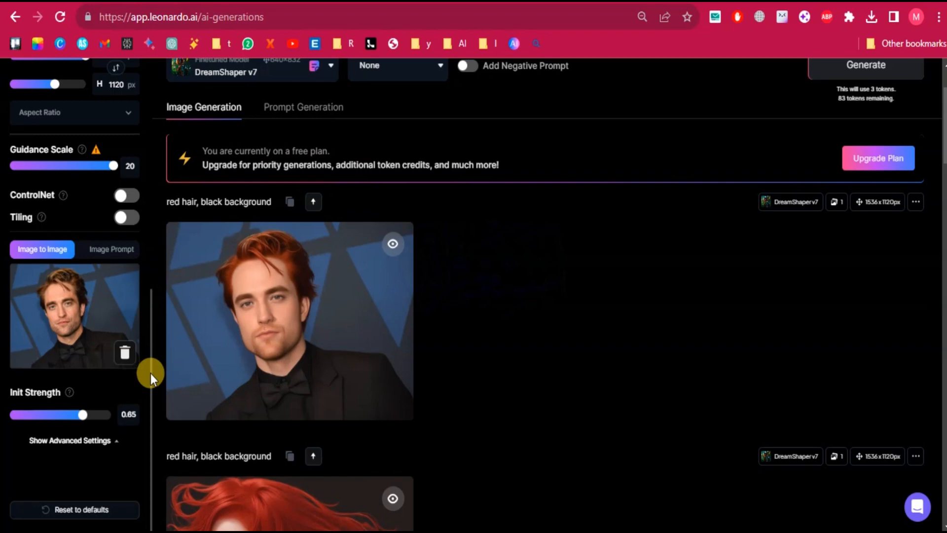
pyautogui.moveTo(149, 373)
pyautogui.mouseDown()
pyautogui.moveTo(150, 324)
pyautogui.moveTo(149, 390)
pyautogui.mouseUp()
pyautogui.moveTo(83, 419); pyautogui.dragTo(86, 420)
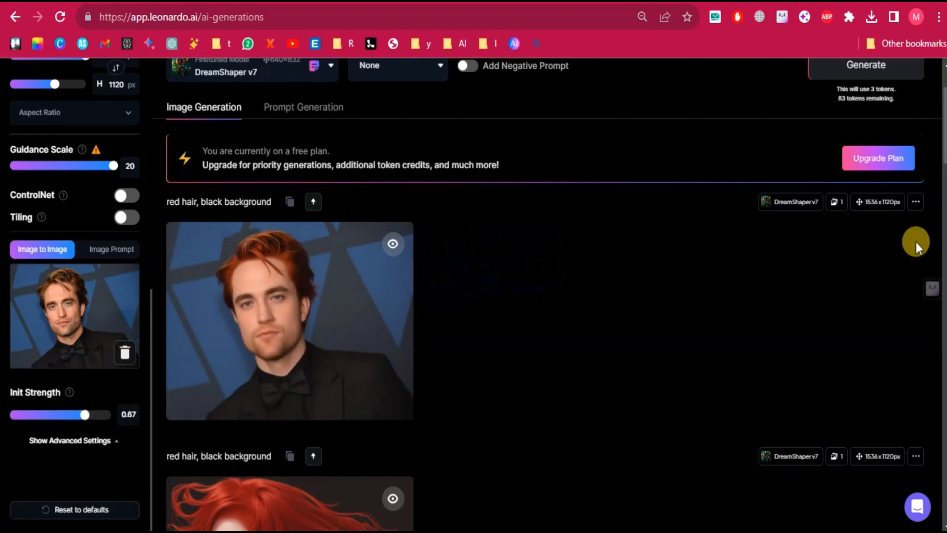
# Switch the finetuned model to 3D Animation Style and generate the "red hair, black background" portrait.
pyautogui.scroll(2, 944, 123)
pyautogui.click(339, 182)
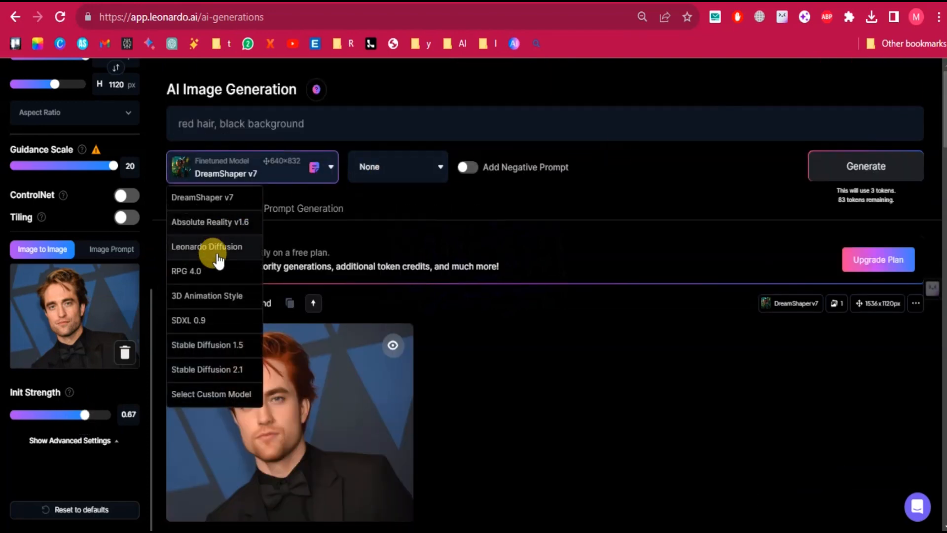
pyautogui.click(211, 296)
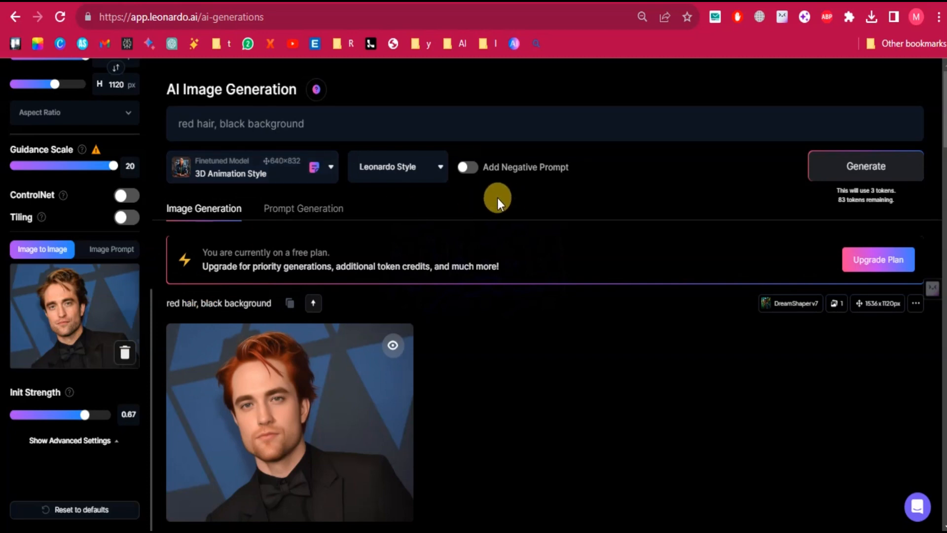
pyautogui.click(835, 164)
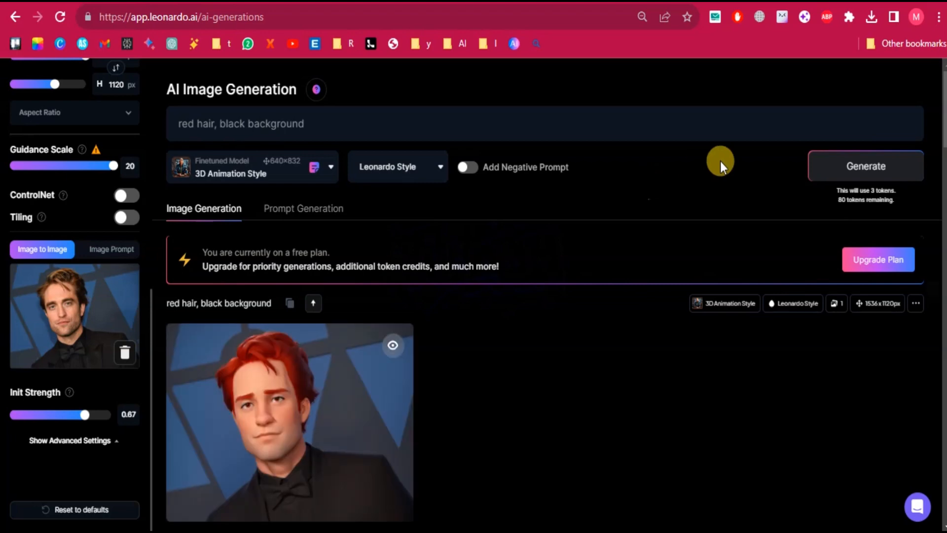
# Generate the 3D Animation Style portrait with Init Strength 0.9 and again with Init Strength 0.48.
pyautogui.scroll(-3, 720, 166)
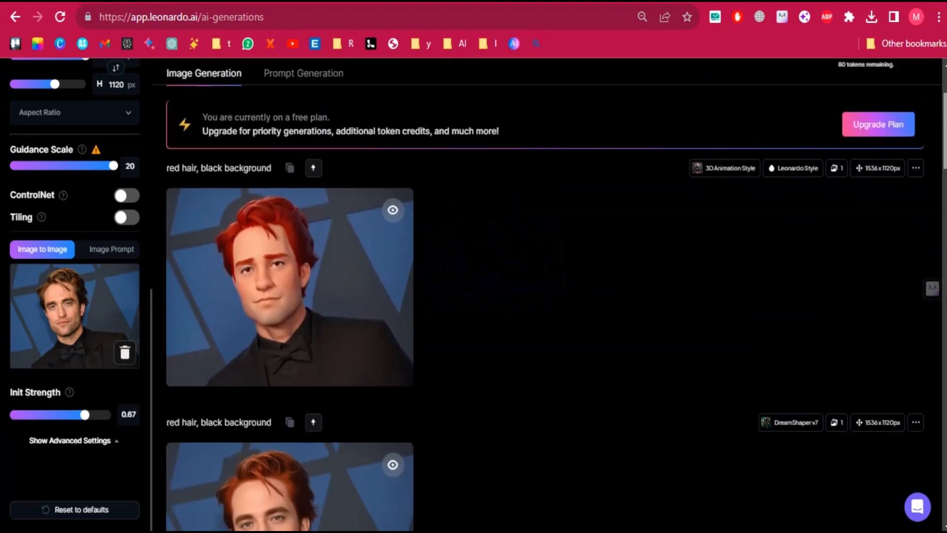
pyautogui.scroll(1, 383, 267)
pyautogui.moveTo(77, 416); pyautogui.dragTo(112, 423)
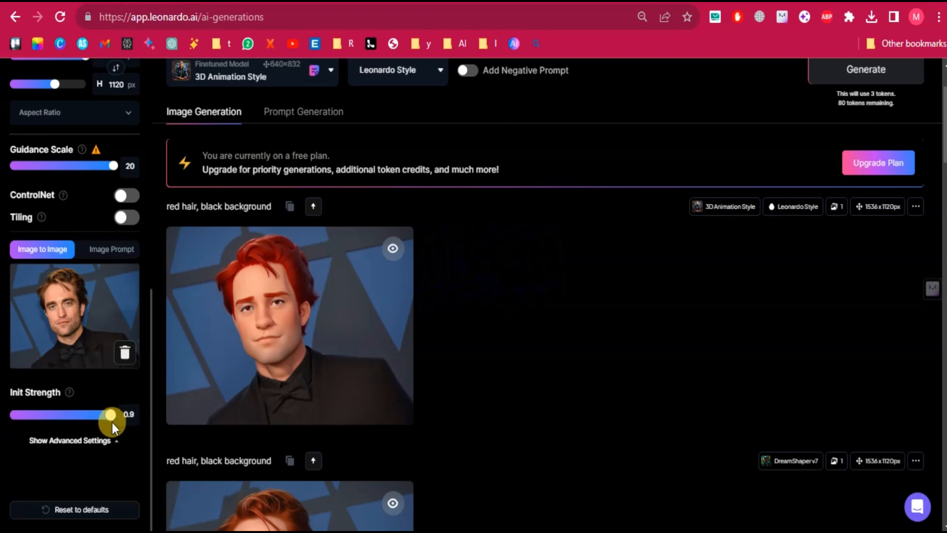
pyautogui.click(859, 69)
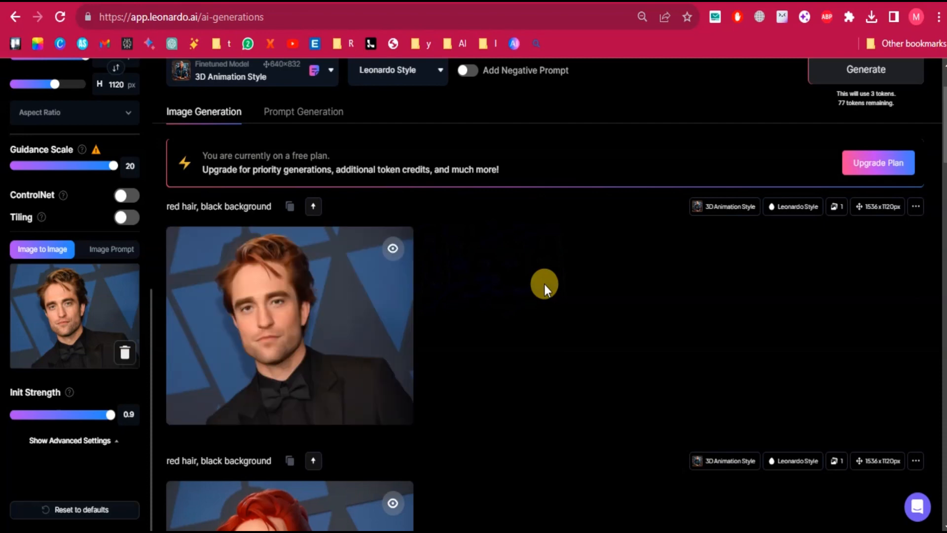
pyautogui.moveTo(110, 415); pyautogui.dragTo(63, 415)
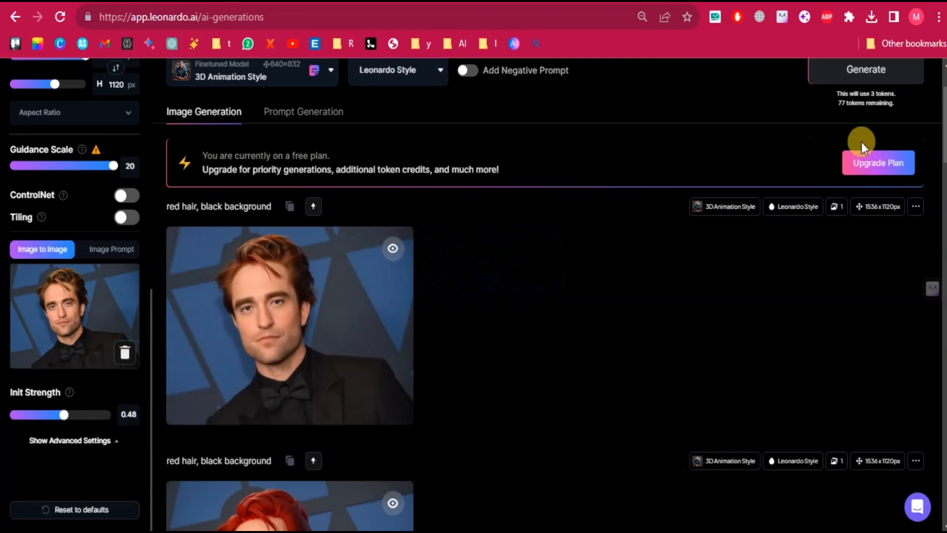
pyautogui.click(864, 74)
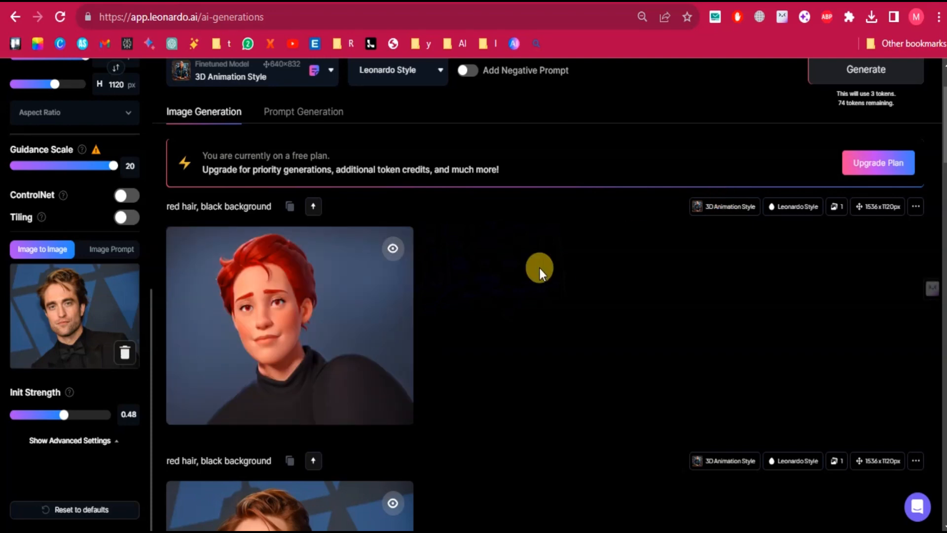
# Lower the Guidance Scale to 10.
pyautogui.scroll(4, 151, 375)
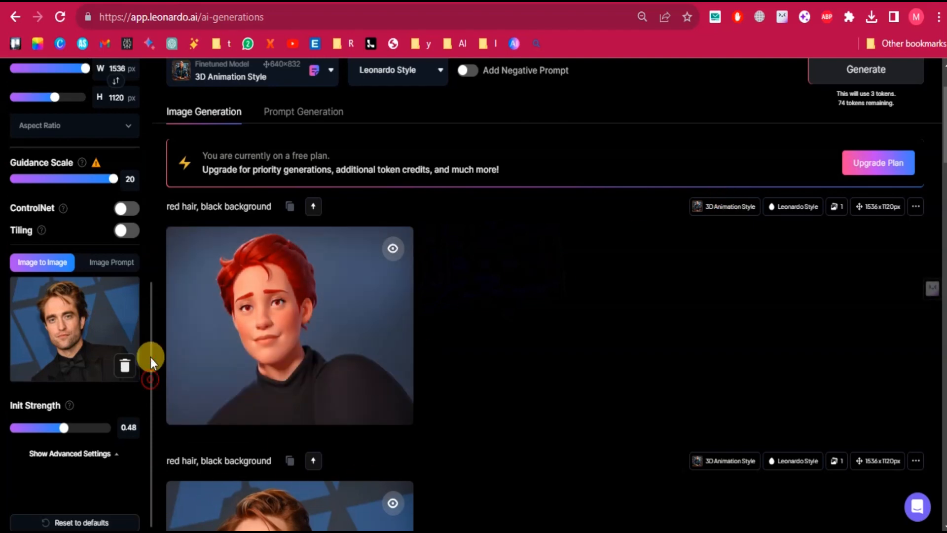
pyautogui.click(71, 352)
pyautogui.moveTo(66, 355); pyautogui.dragTo(47, 353)
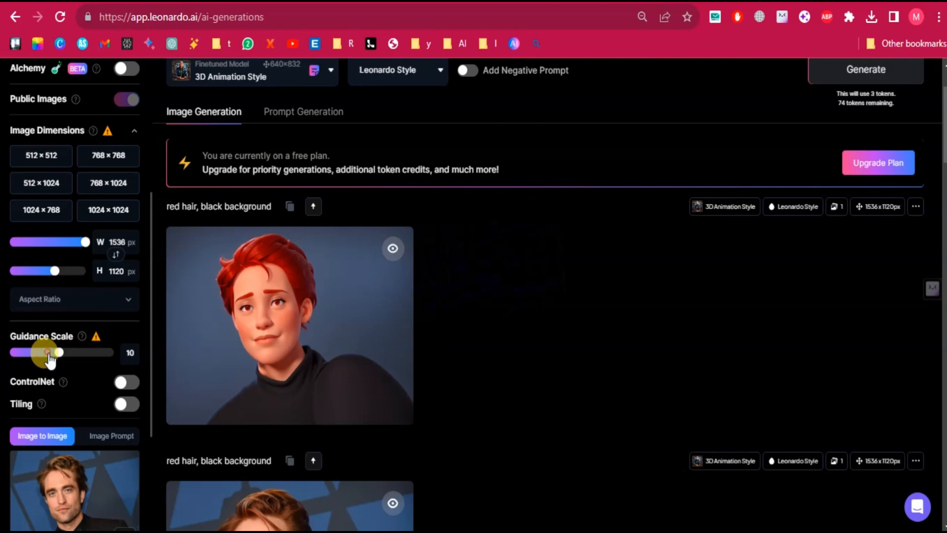
# Generate the "red hair, weeping, realistic" portrait with Absolute Reality v1.6 at Guidance Scale 3 and Init Strength 0.75, and compare the results.
pyautogui.scroll(-4, 143, 395)
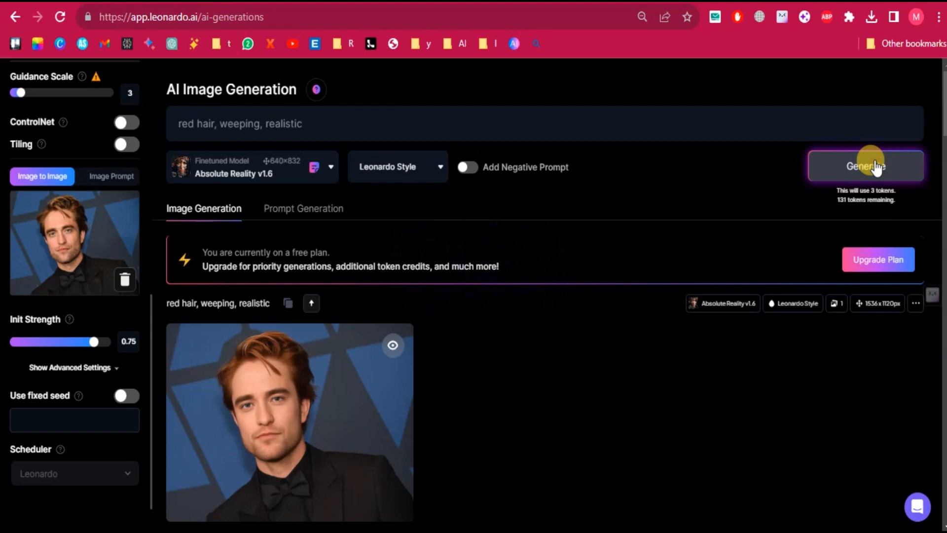
pyautogui.click(874, 166)
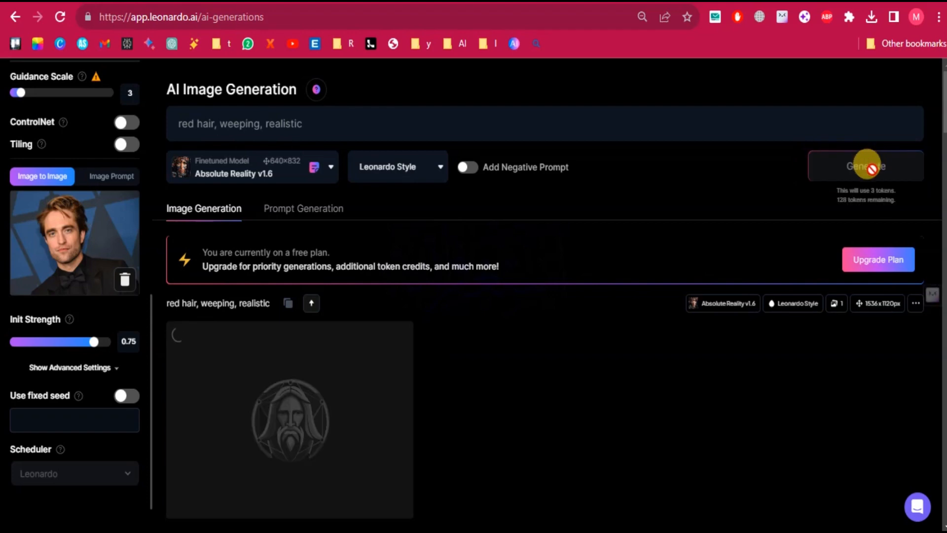
pyautogui.scroll(-4, 542, 296)
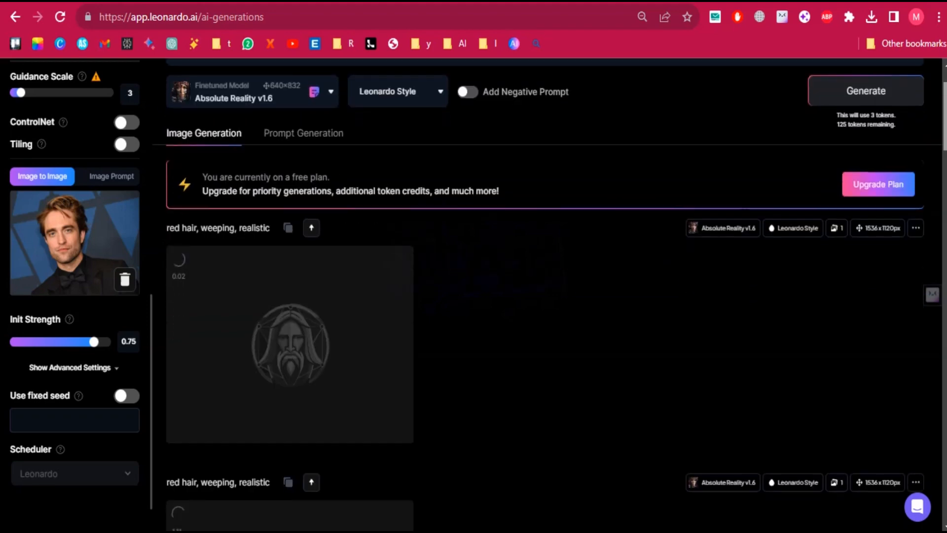
pyautogui.scroll(-2, 543, 296)
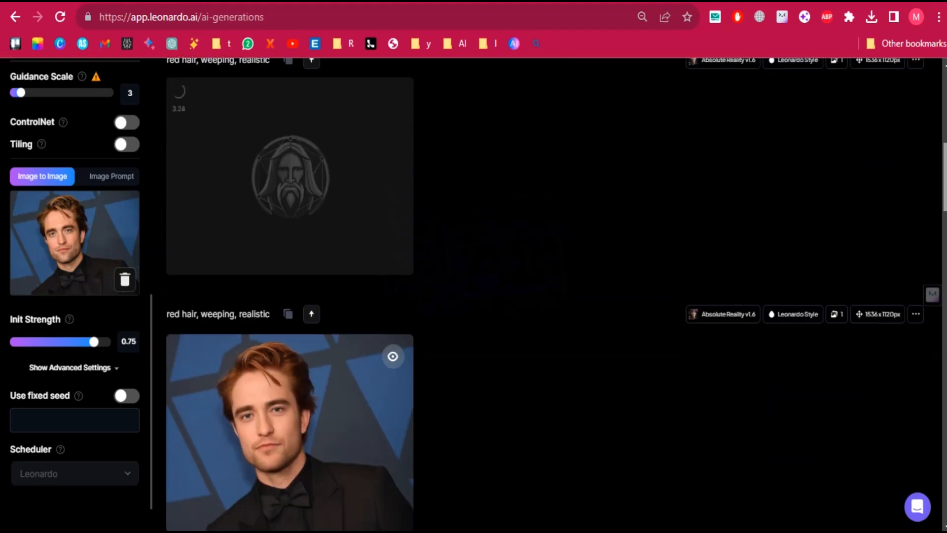
pyautogui.scroll(7, 543, 296)
pyautogui.scroll(2, 542, 296)
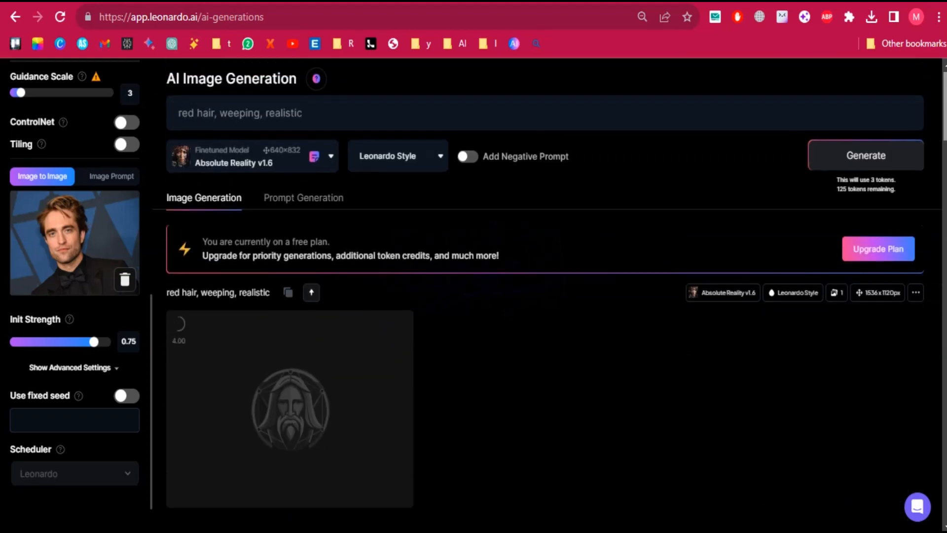
pyautogui.scroll(-4, 543, 296)
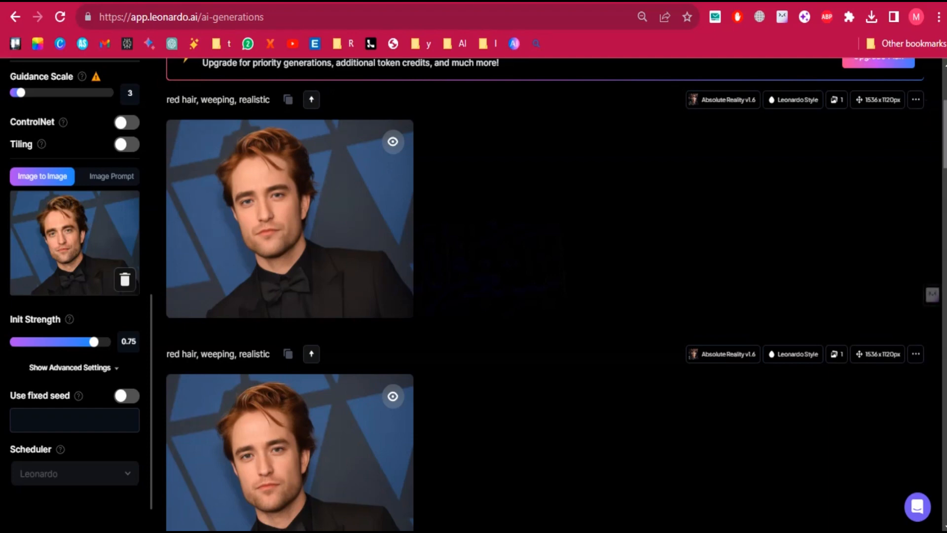
pyautogui.scroll(10, 546, 295)
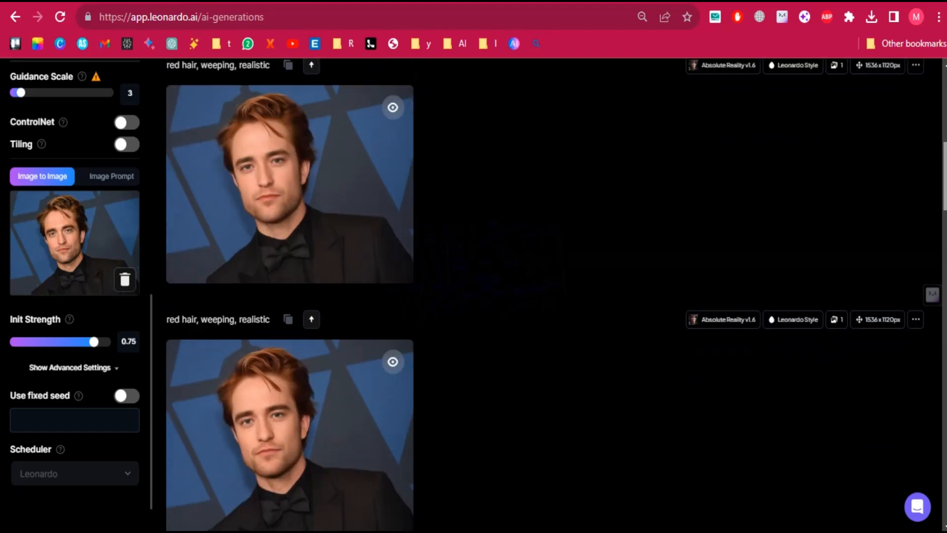
pyautogui.scroll(1, 504, 73)
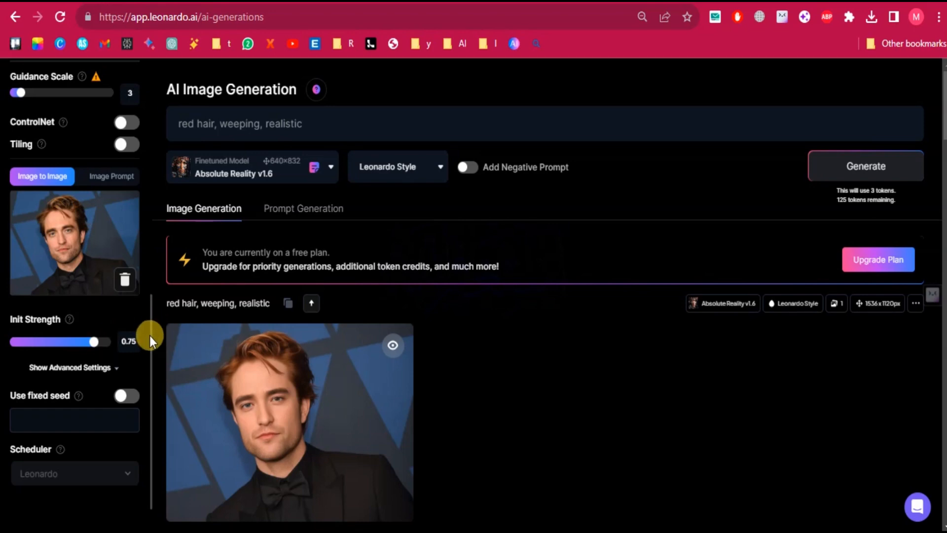
# Raise the Guidance Scale to 18.
pyautogui.moveTo(150, 335); pyautogui.dragTo(161, 235)
pyautogui.click(102, 318)
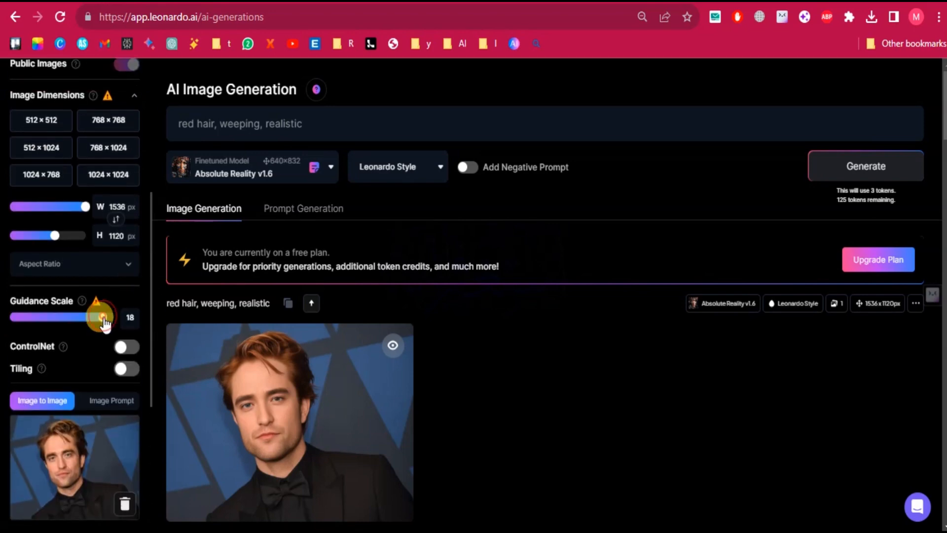
# Set the Guidance Scale to 20 and generate the "red hair, weeping, realistic" portrait with Absolute Reality v1.6.
pyautogui.moveTo(104, 321); pyautogui.dragTo(113, 317)
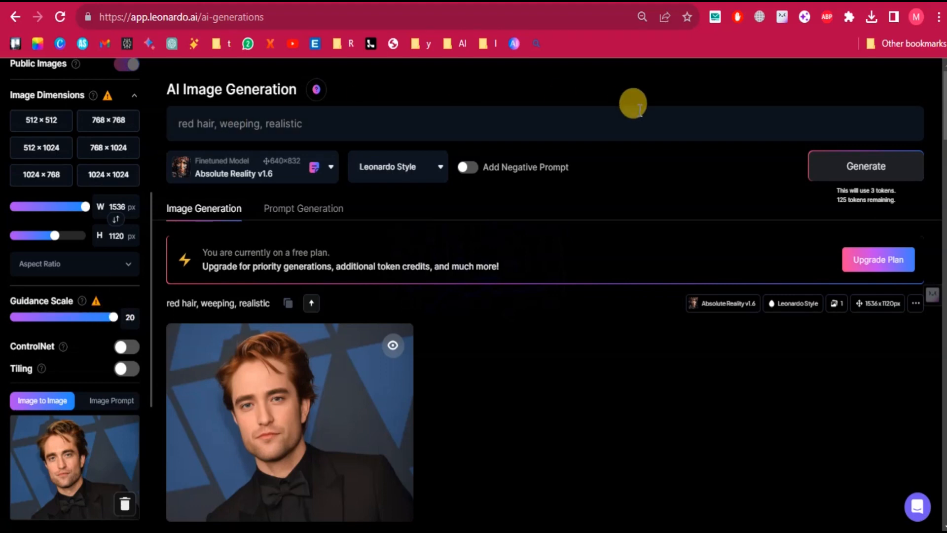
pyautogui.click(834, 160)
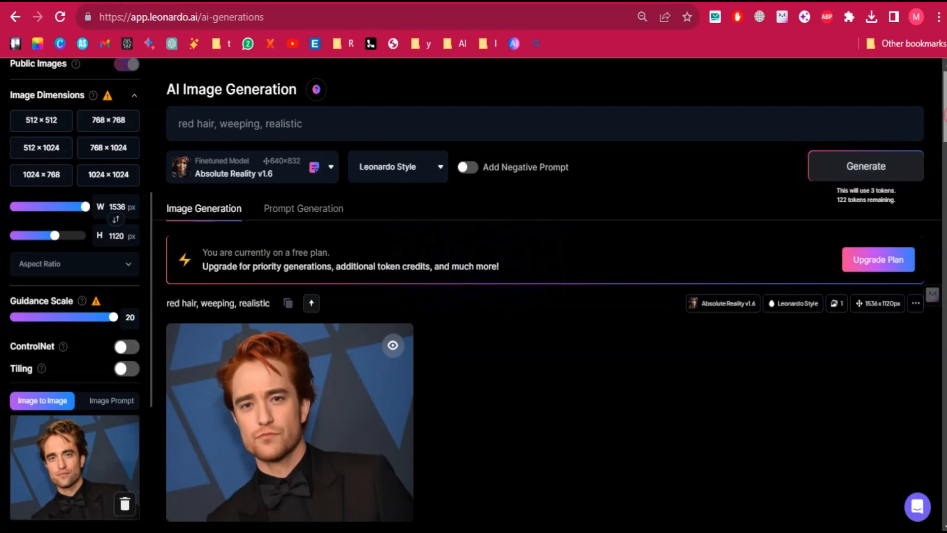
# Compare the Guidance Scale 20 portrait with the earlier "red hair, weeping, realistic" generations, examining hair colour and facial expression.
pyautogui.scroll(-5, 550, 294)
pyautogui.scroll(4, 545, 295)
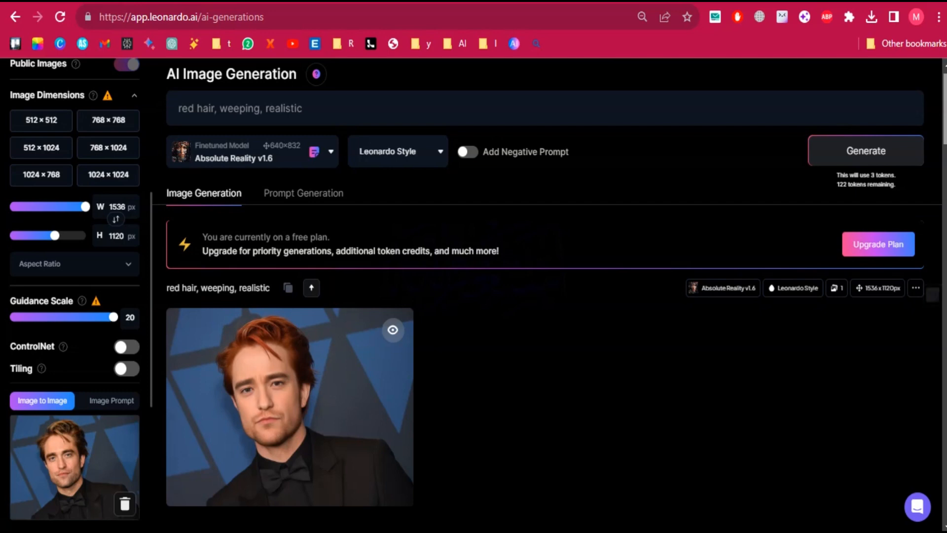
pyautogui.scroll(-1, 548, 296)
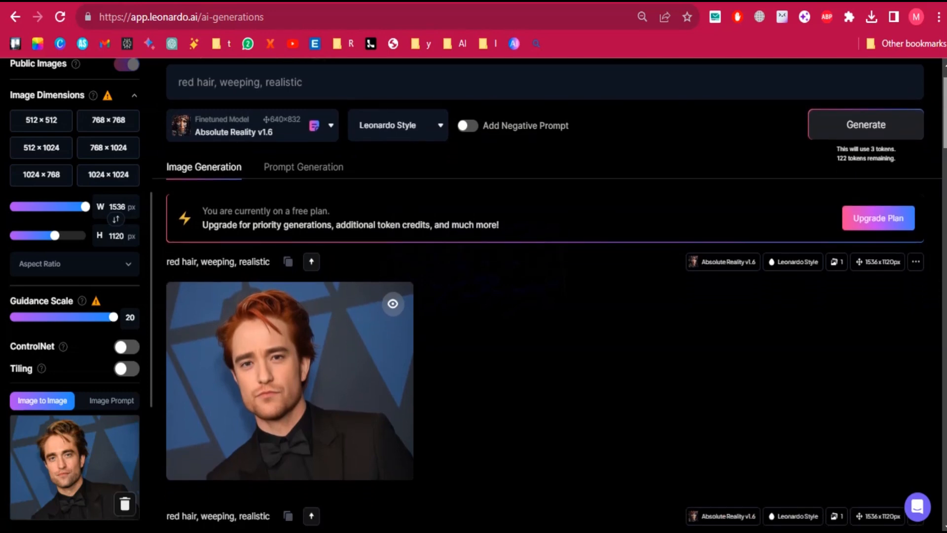
pyautogui.scroll(1, 550, 294)
pyautogui.scroll(-1, 547, 294)
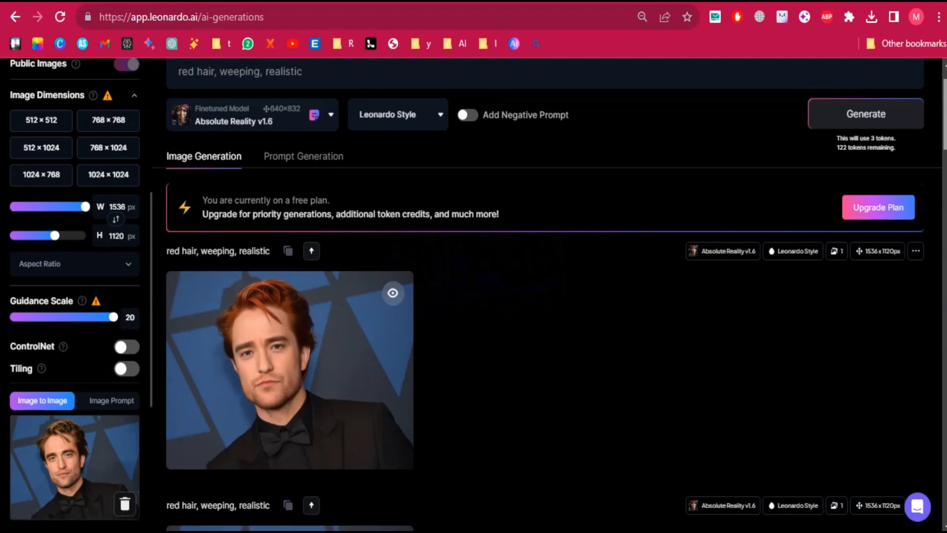
pyautogui.scroll(1, 548, 296)
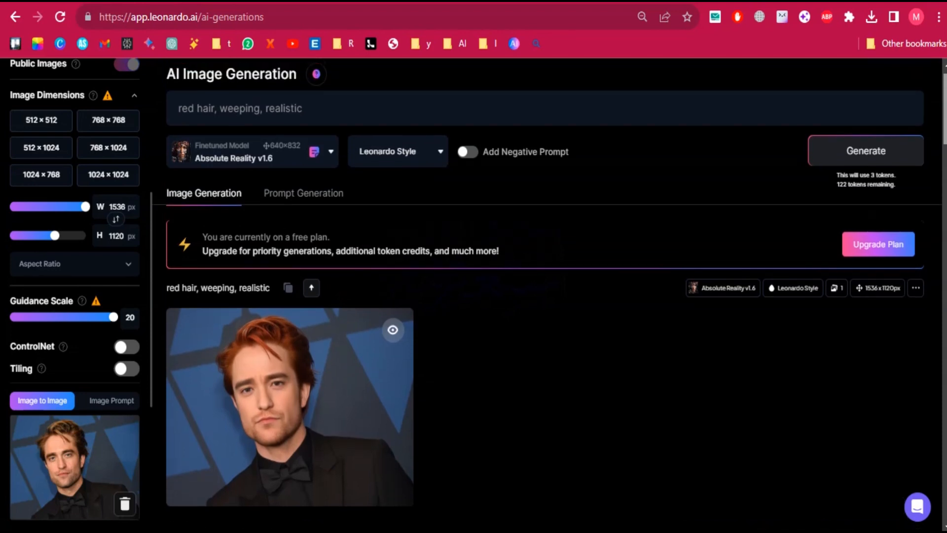
pyautogui.scroll(-1, 547, 296)
pyautogui.scroll(-7, 548, 296)
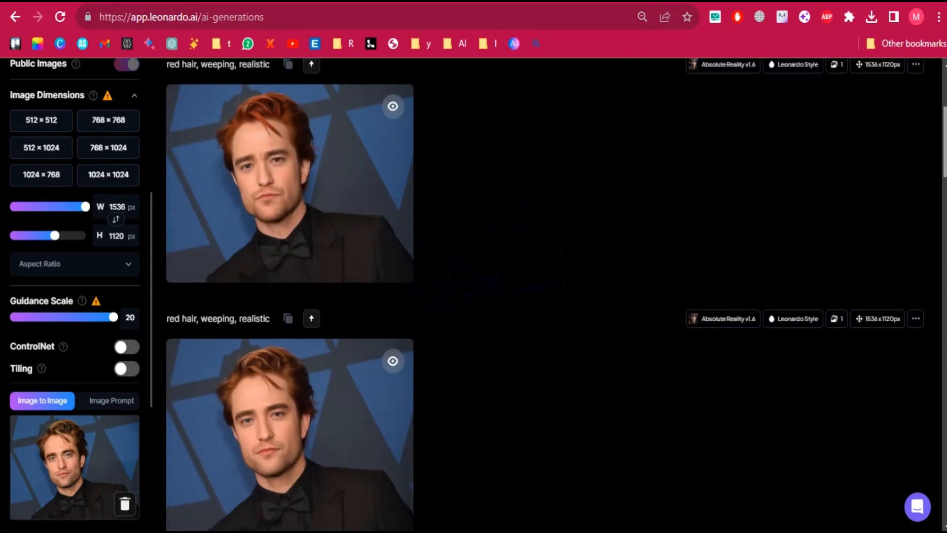
pyautogui.scroll(2, 548, 296)
pyautogui.scroll(-3, 547, 296)
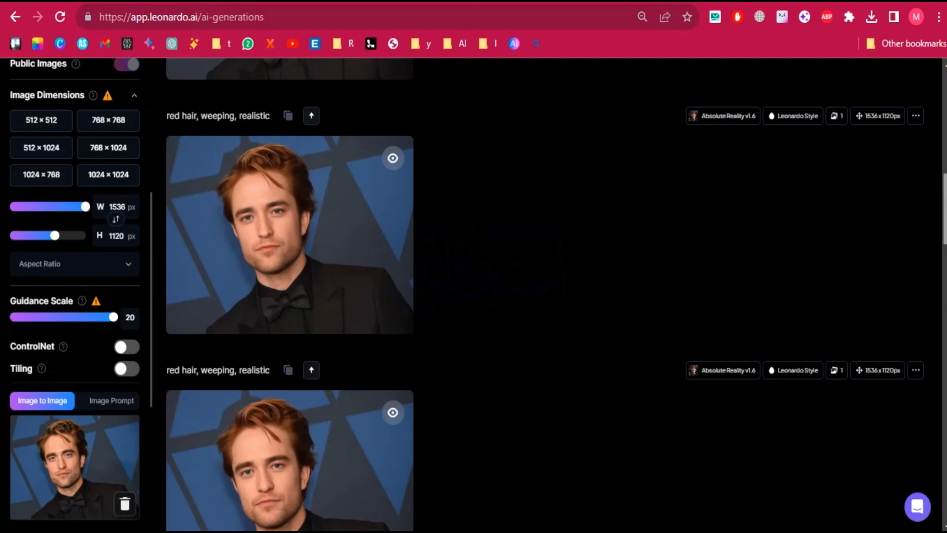
pyautogui.scroll(10, 547, 296)
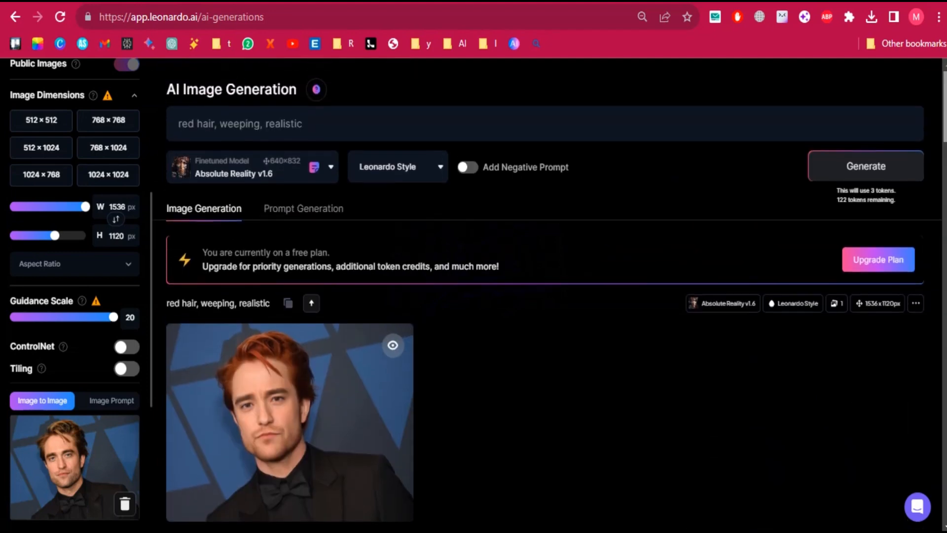
pyautogui.scroll(-1, 547, 296)
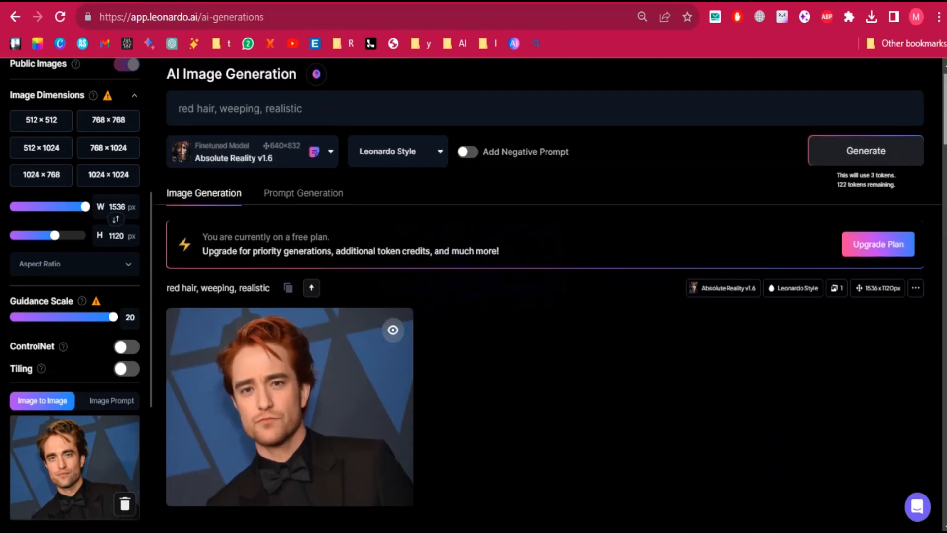
pyautogui.scroll(-3, 868, 125)
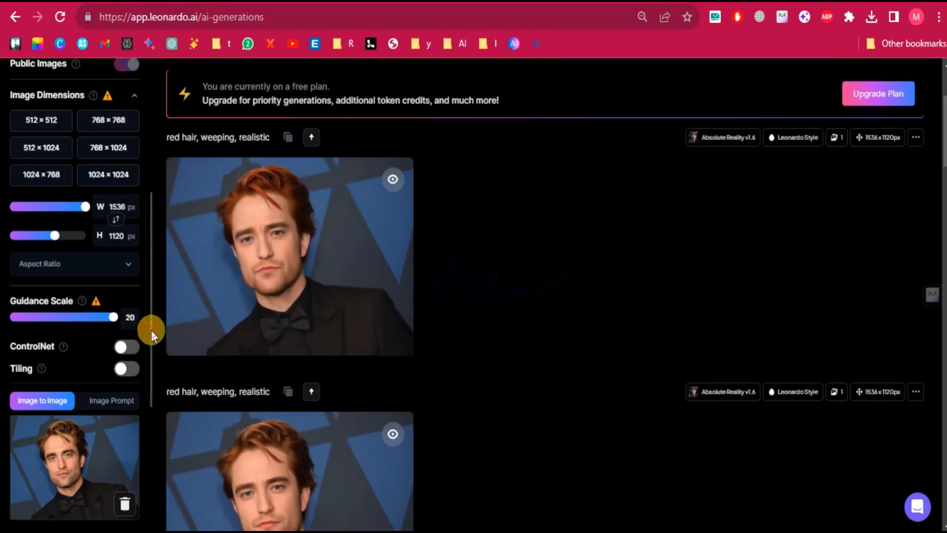
# Generate the portrait with Init Strength lowered to 0.67 and compare it with the earlier results.
pyautogui.moveTo(151, 330); pyautogui.dragTo(149, 414)
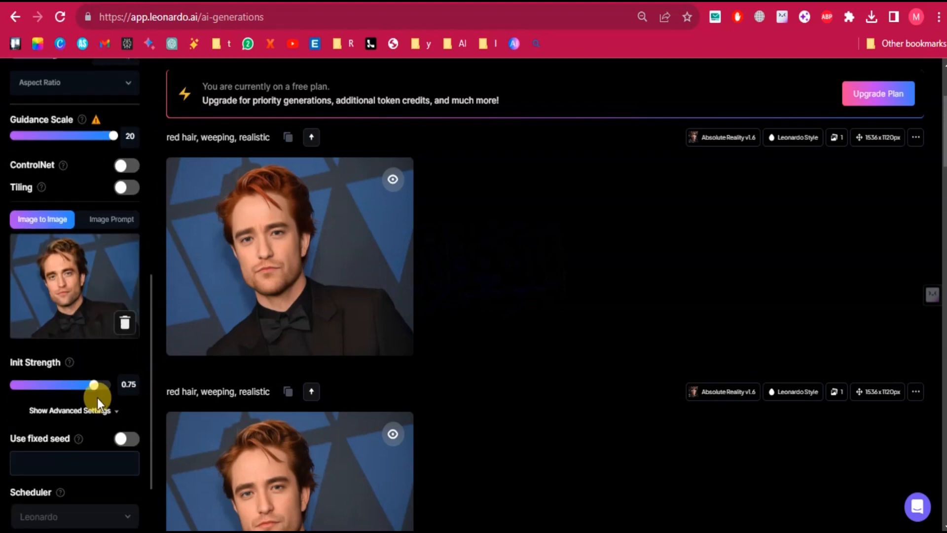
pyautogui.moveTo(94, 390); pyautogui.dragTo(86, 390)
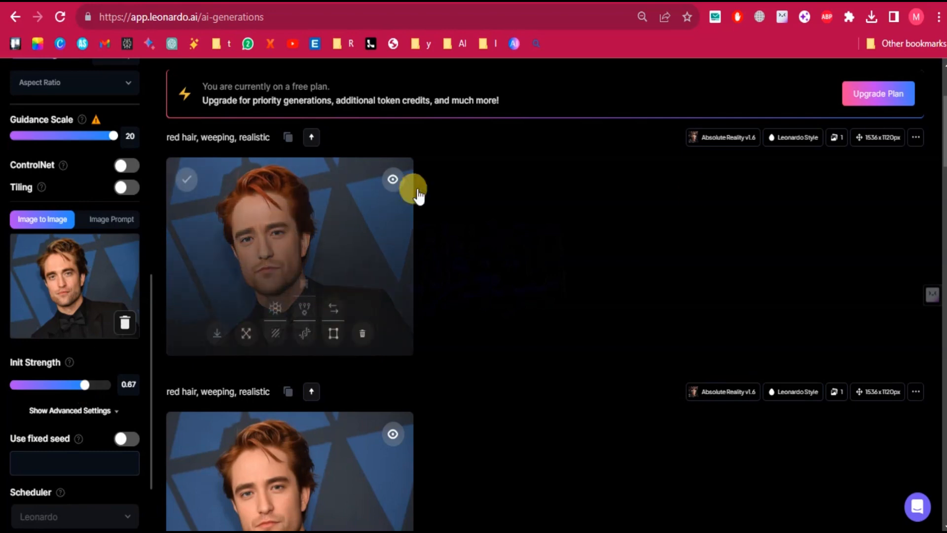
pyautogui.scroll(3, 542, 296)
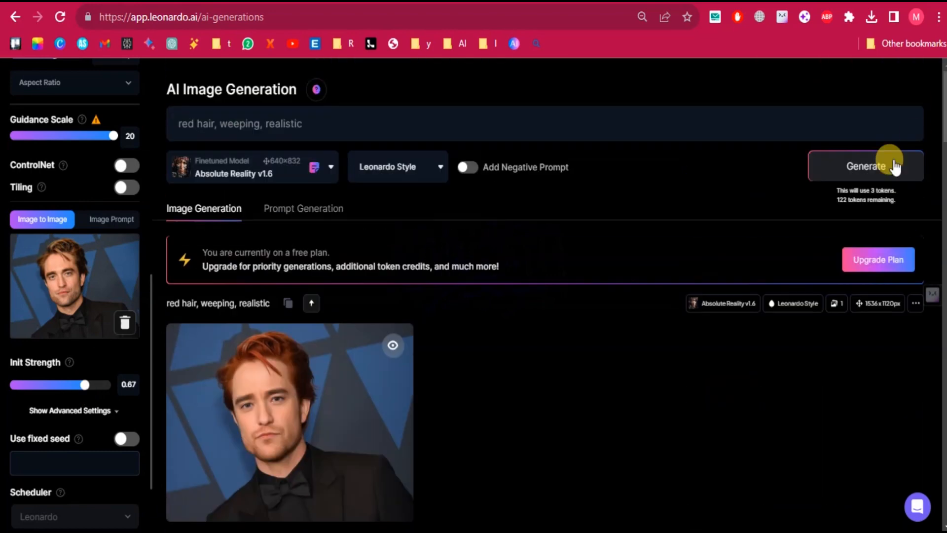
pyautogui.click(852, 176)
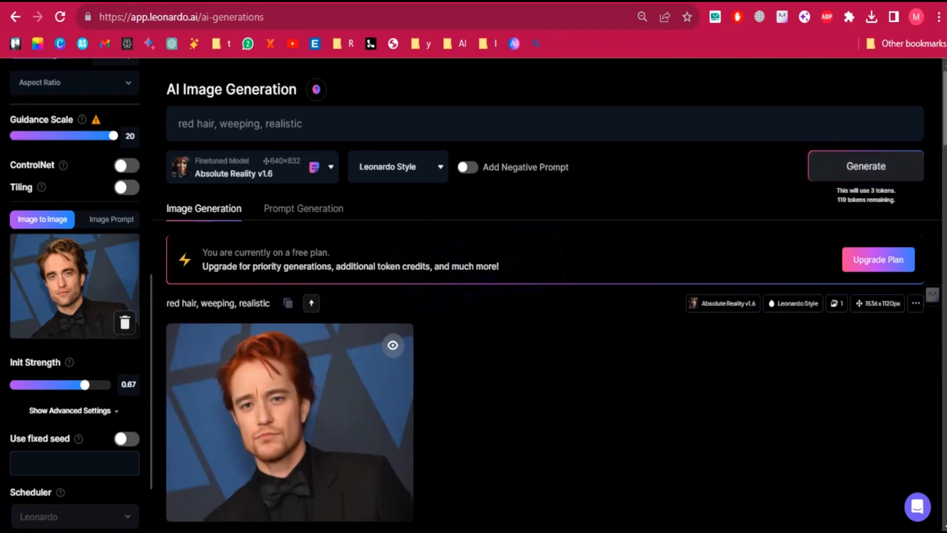
pyautogui.scroll(-1, 542, 296)
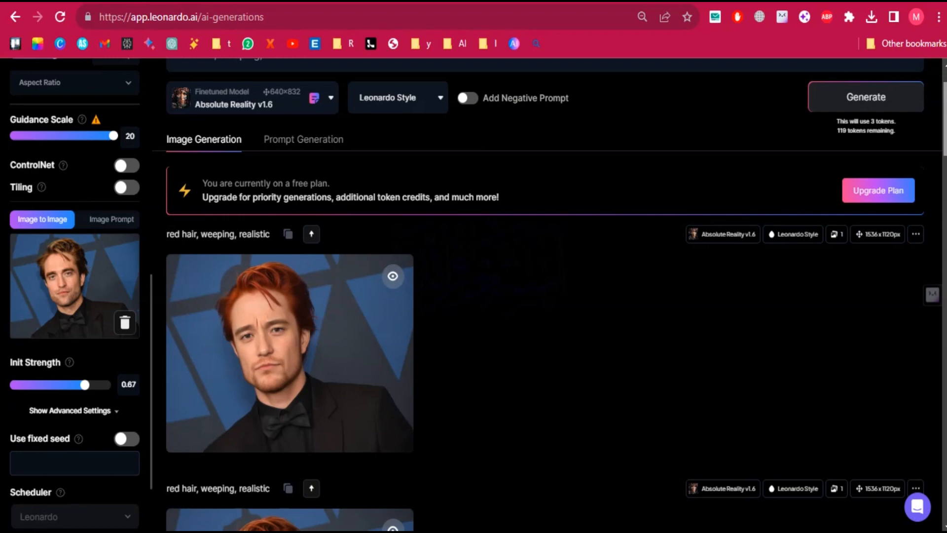
pyautogui.scroll(-1, 543, 295)
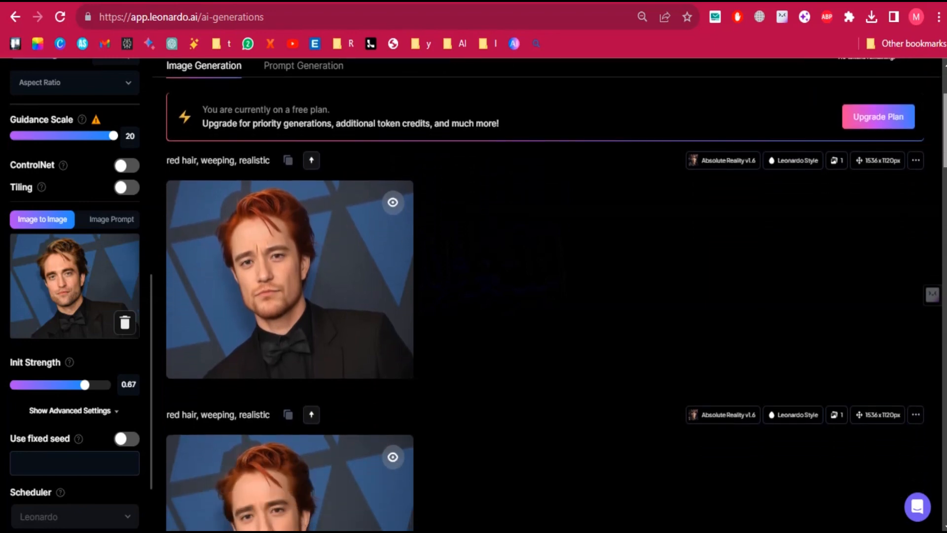
pyautogui.scroll(-2, 543, 296)
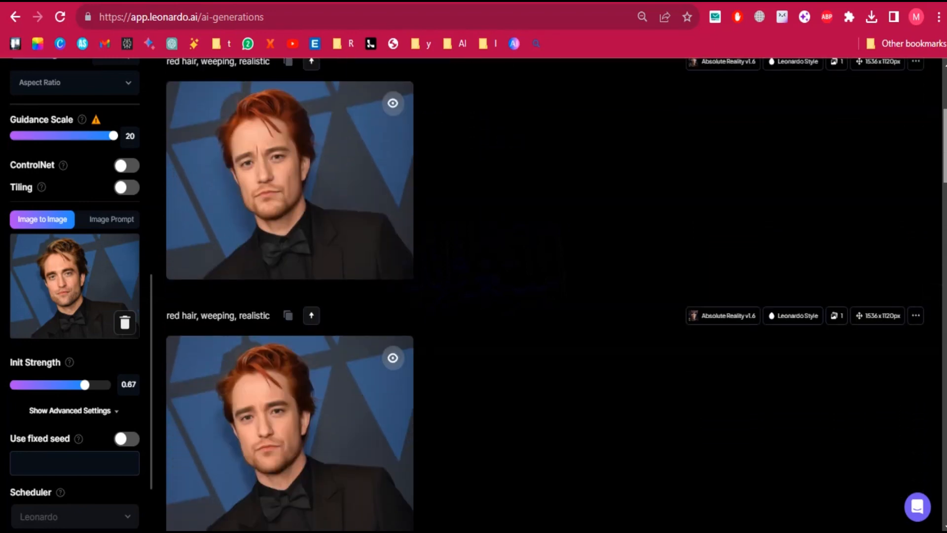
pyautogui.scroll(2, 543, 296)
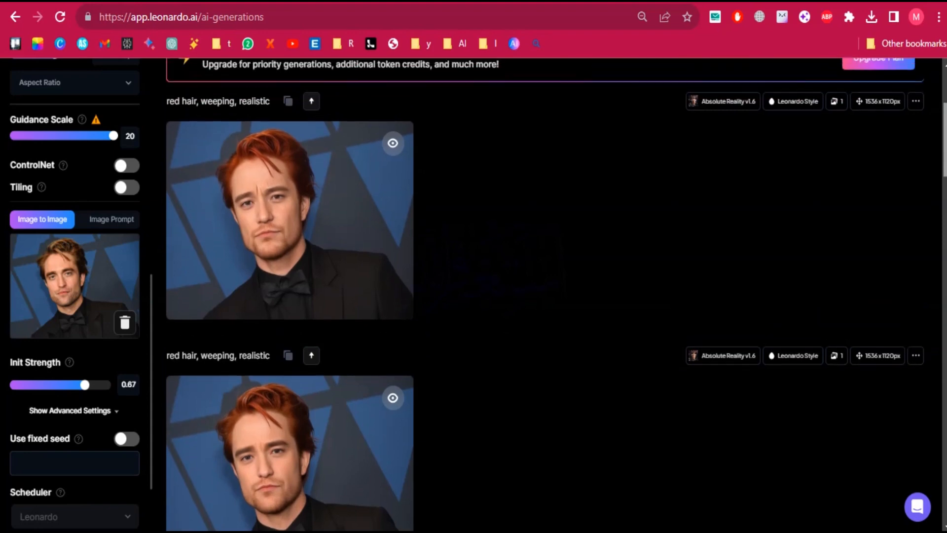
pyautogui.scroll(-1, 543, 296)
pyautogui.moveTo(945, 150); pyautogui.dragTo(944, 118)
pyautogui.scroll(-1, 942, 119)
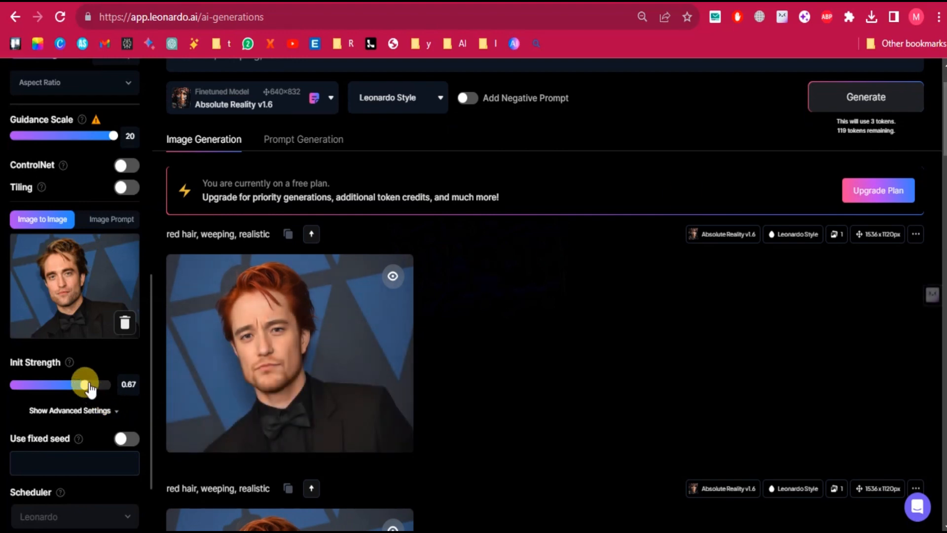
# Generate the portrait with Init Strength 0.7 using Absolute Reality v1.6 and again using the DreamShaper v7 model.
pyautogui.moveTo(90, 389); pyautogui.dragTo(91, 390)
pyautogui.click(885, 101)
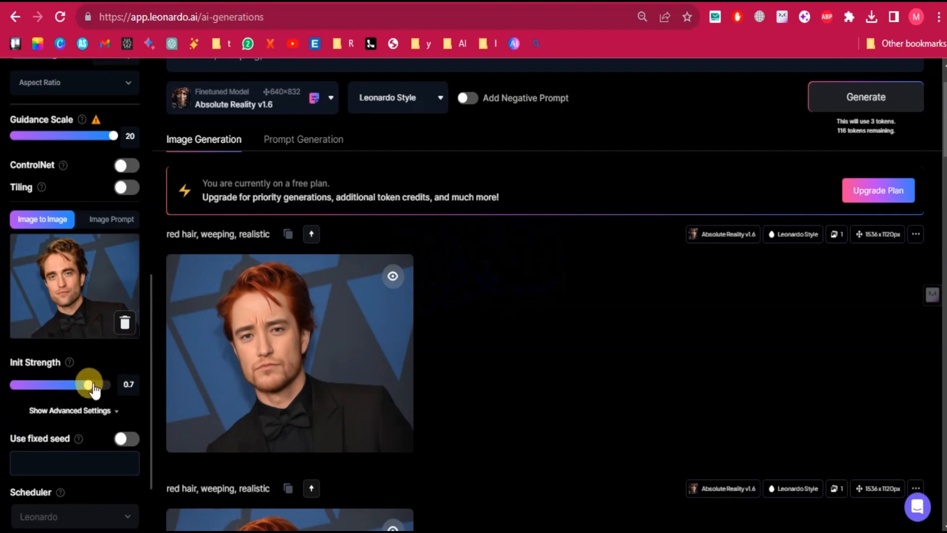
pyautogui.scroll(1, 542, 295)
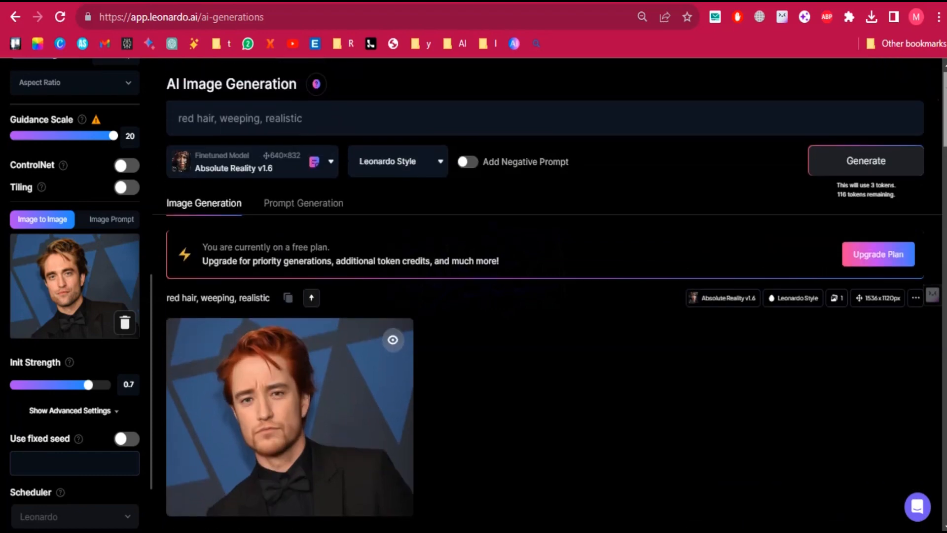
pyautogui.click(315, 164)
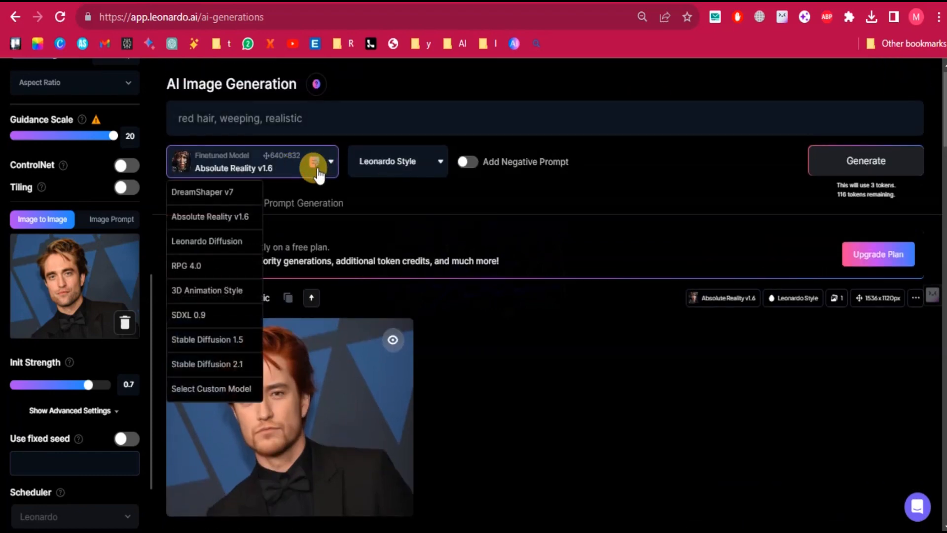
pyautogui.click(229, 198)
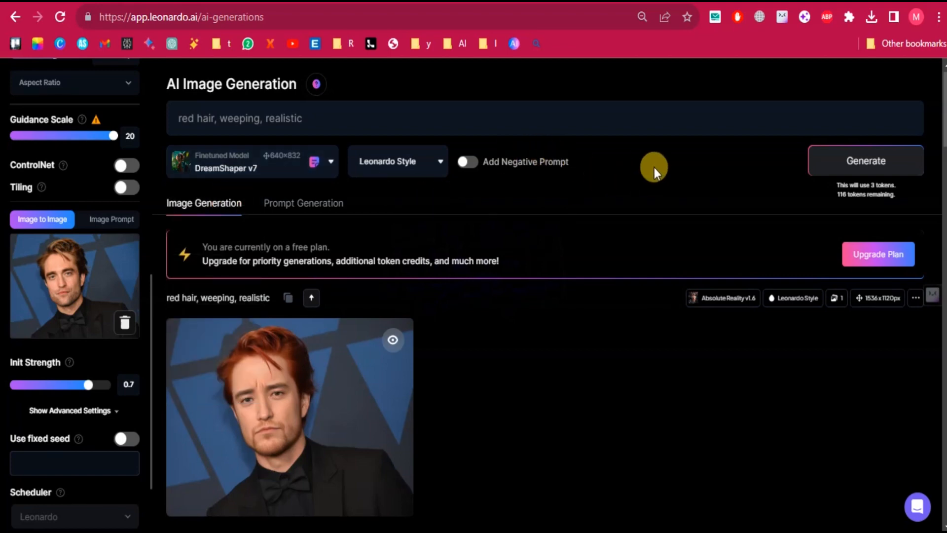
pyautogui.click(831, 161)
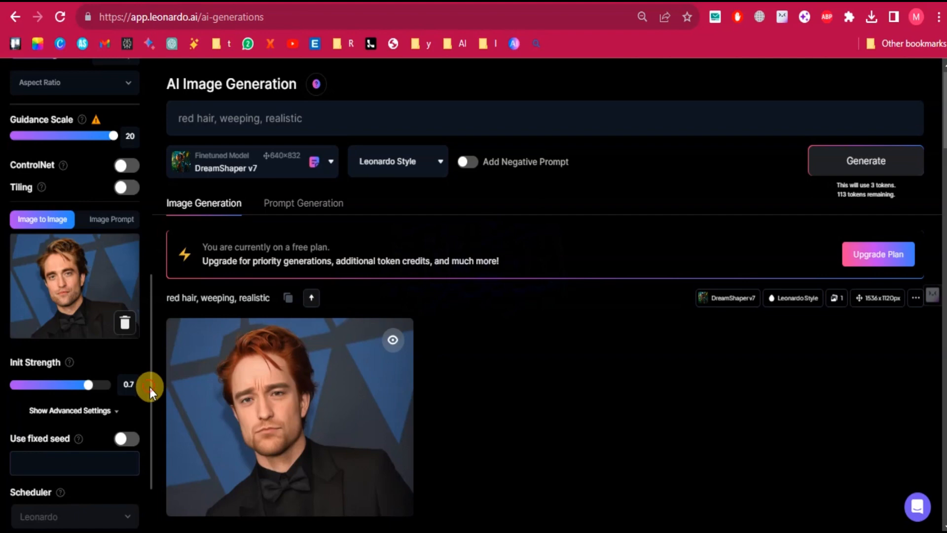
# Lower the Init Strength to 0.47 and generate the portrait with the Absolute Reality v1.6 model.
pyautogui.moveTo(150, 387); pyautogui.dragTo(149, 408)
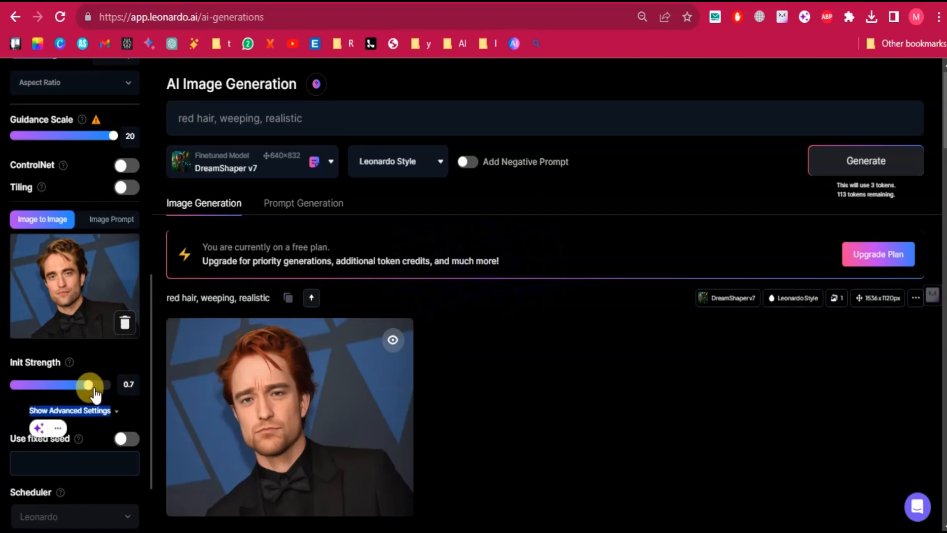
pyautogui.click(63, 385)
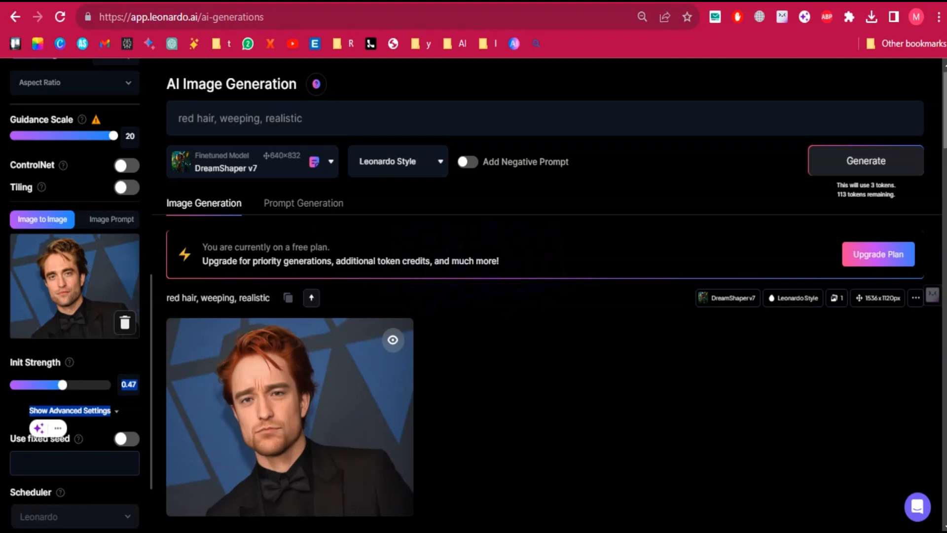
pyautogui.moveTo(946, 119); pyautogui.dragTo(945, 118)
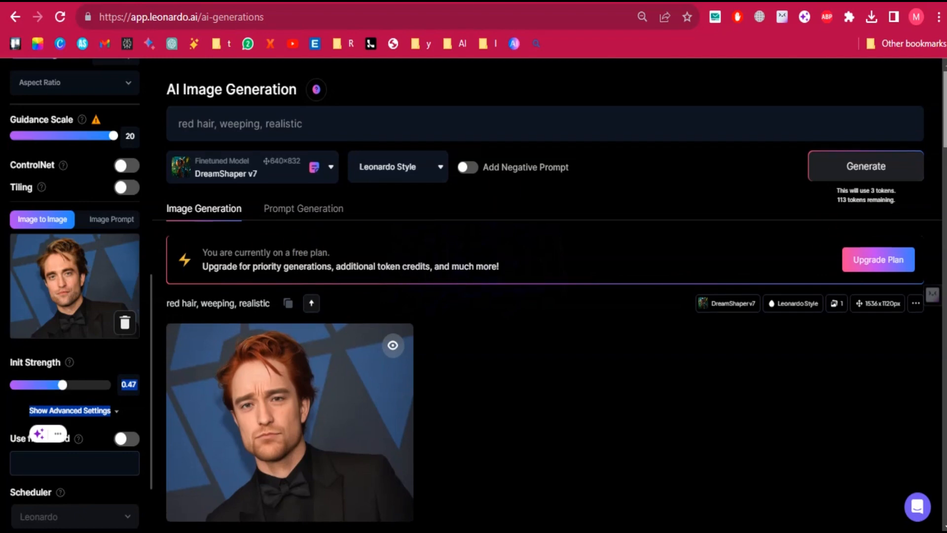
pyautogui.click(285, 176)
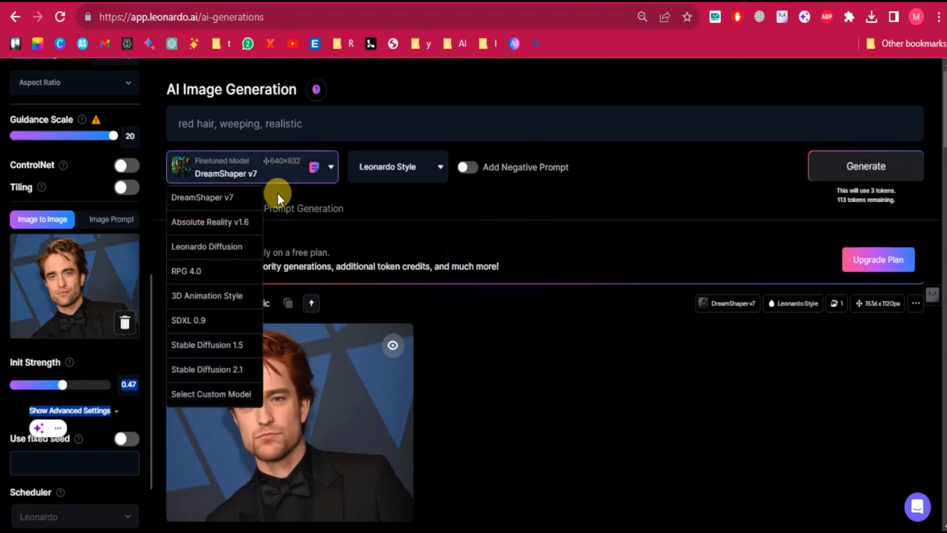
pyautogui.click(245, 232)
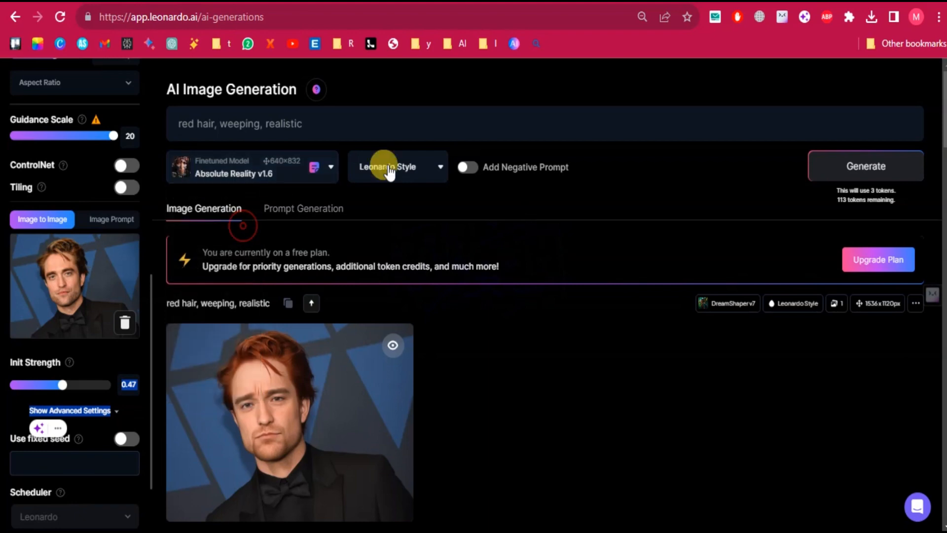
pyautogui.click(844, 175)
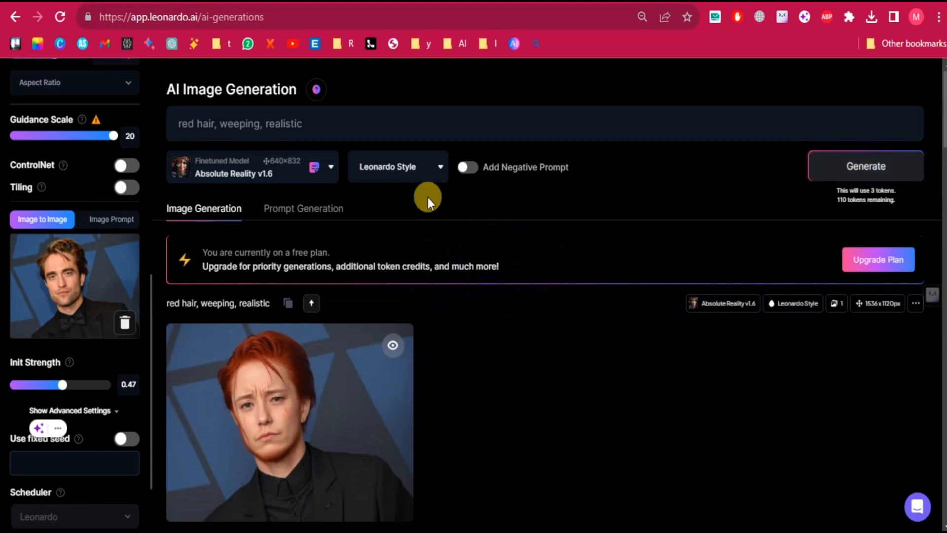
# Lower the Guidance Scale to 9.
pyautogui.click(150, 363)
pyautogui.moveTo(150, 363); pyautogui.dragTo(147, 388)
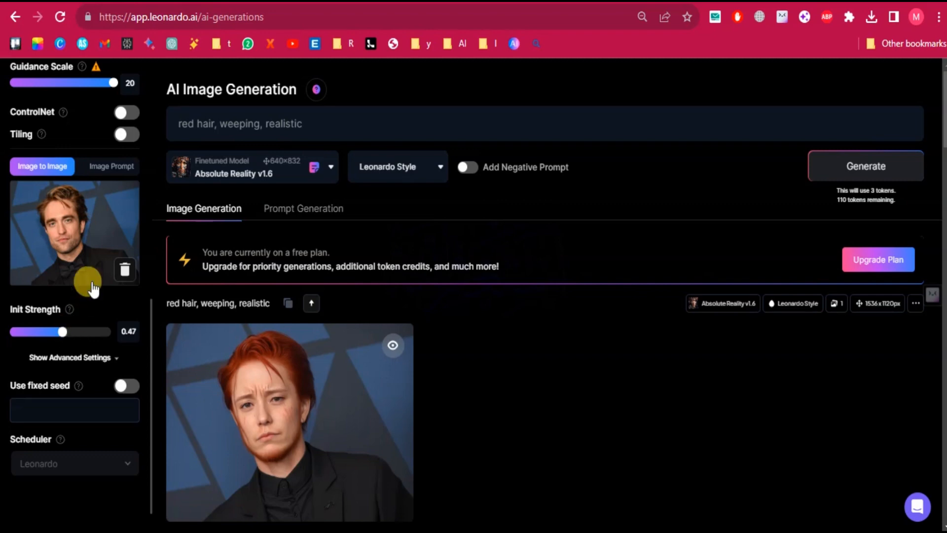
pyautogui.click(77, 84)
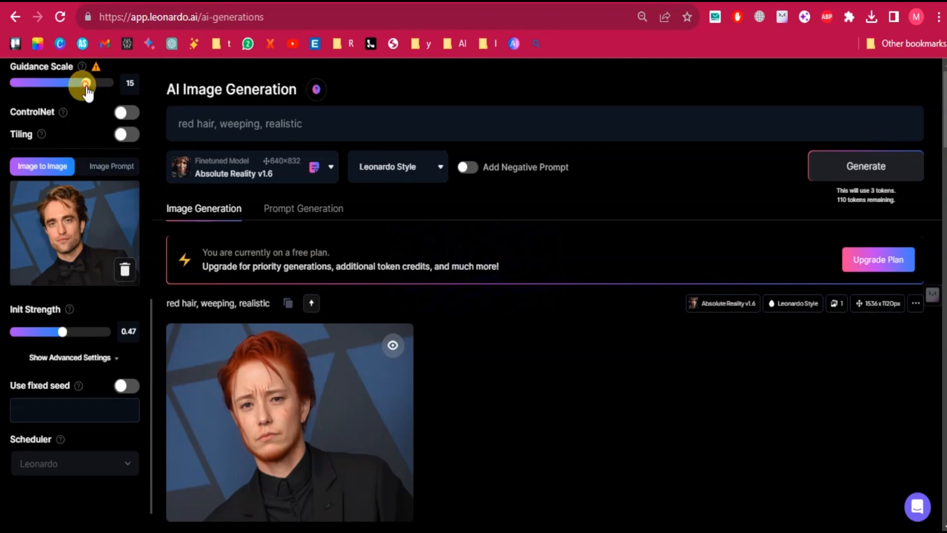
pyautogui.moveTo(77, 85); pyautogui.dragTo(54, 85)
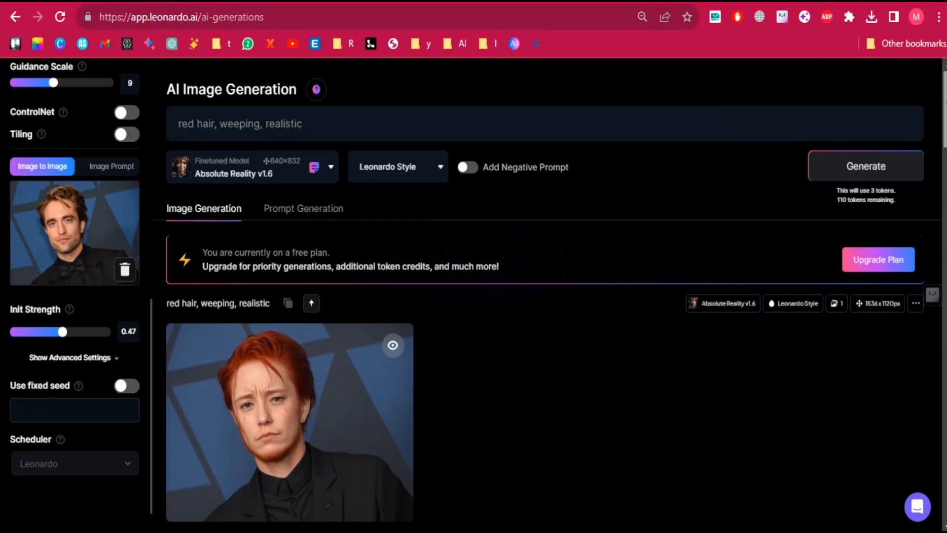
# Generate the portrait with Guidance Scale 9 and Init Strength 0.47 using the Absolute Reality v1.6 model.
pyautogui.moveTo(946, 83)
pyautogui.mouseDown()
pyautogui.moveTo(870, 158)
pyautogui.moveTo(945, 92)
pyautogui.moveTo(945, 82)
pyautogui.mouseUp()
pyautogui.click(867, 167)
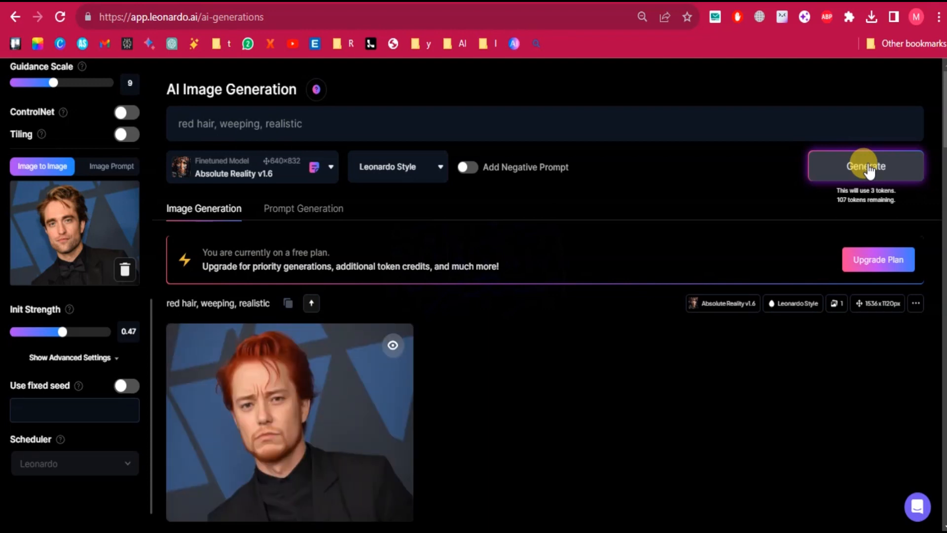
# Raise the Init Strength to 0.65 and lower the Guidance Scale to 7.
pyautogui.click(82, 334)
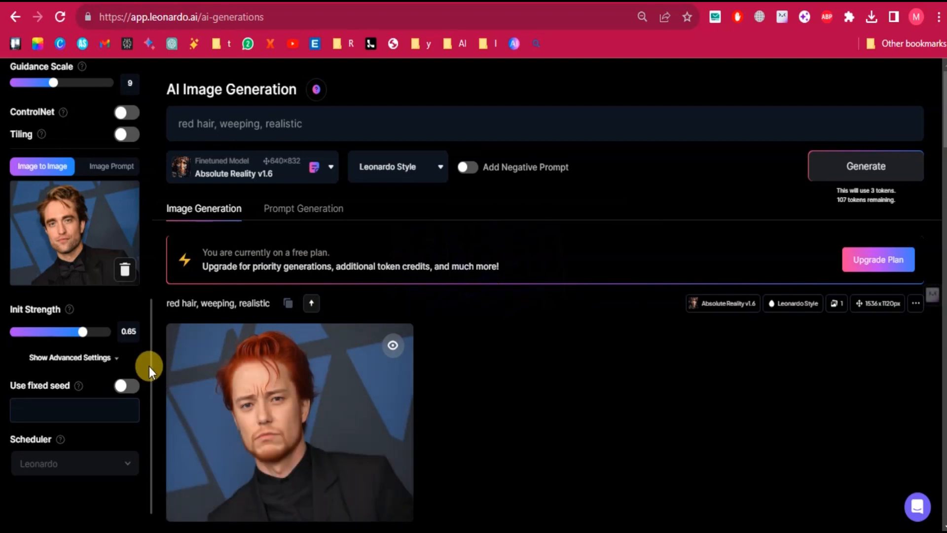
pyautogui.moveTo(150, 368); pyautogui.dragTo(159, 161)
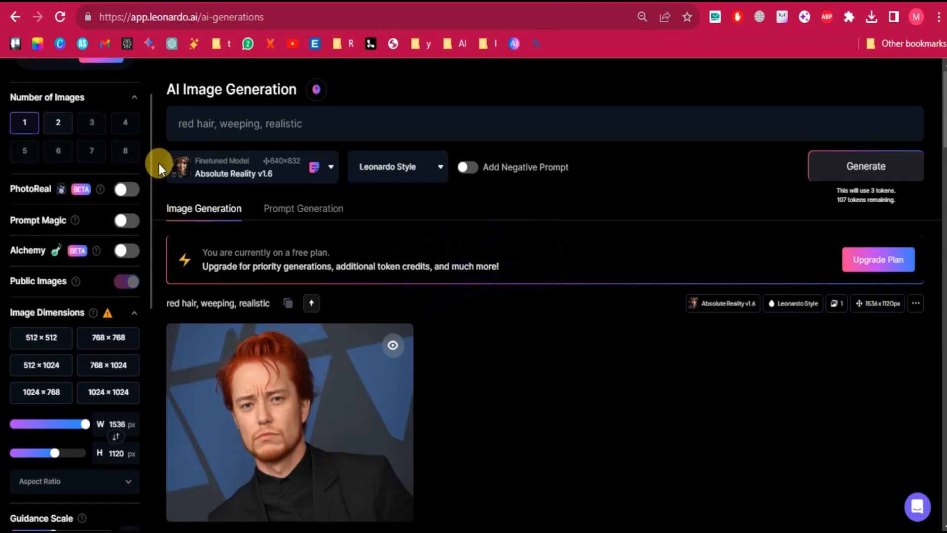
pyautogui.scroll(1, 152, 140)
pyautogui.moveTo(153, 140); pyautogui.dragTo(158, 305)
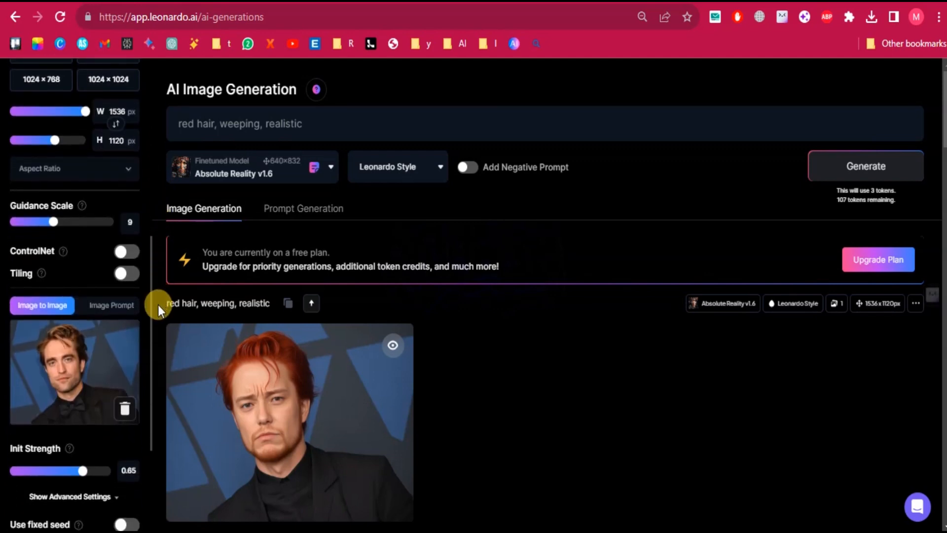
pyautogui.moveTo(68, 228); pyautogui.dragTo(43, 224)
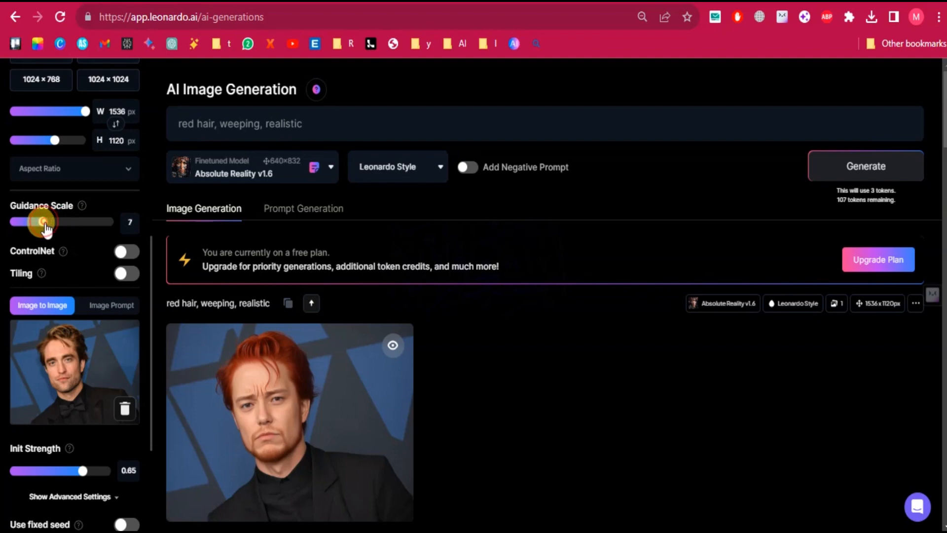
# Enable ControlNet and set its mode to Pose to Image.
pyautogui.click(126, 252)
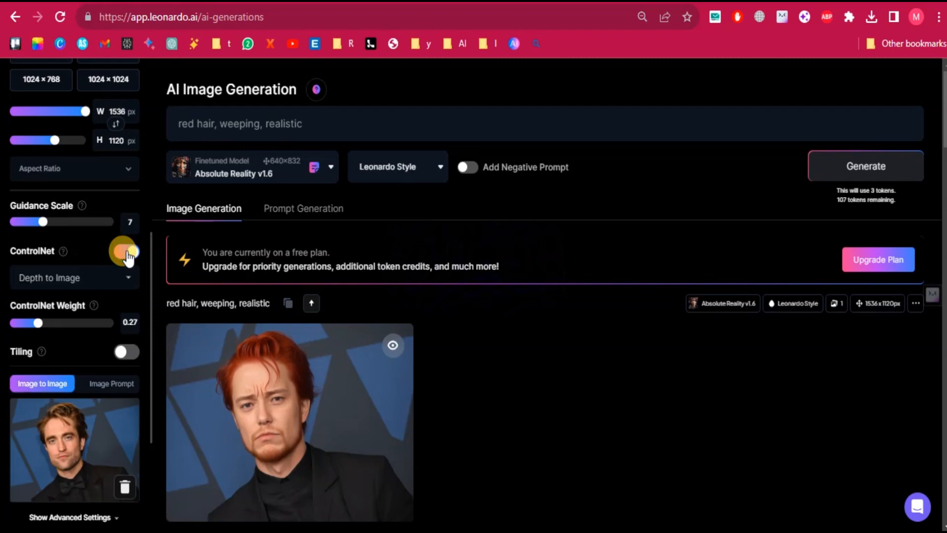
pyautogui.click(111, 279)
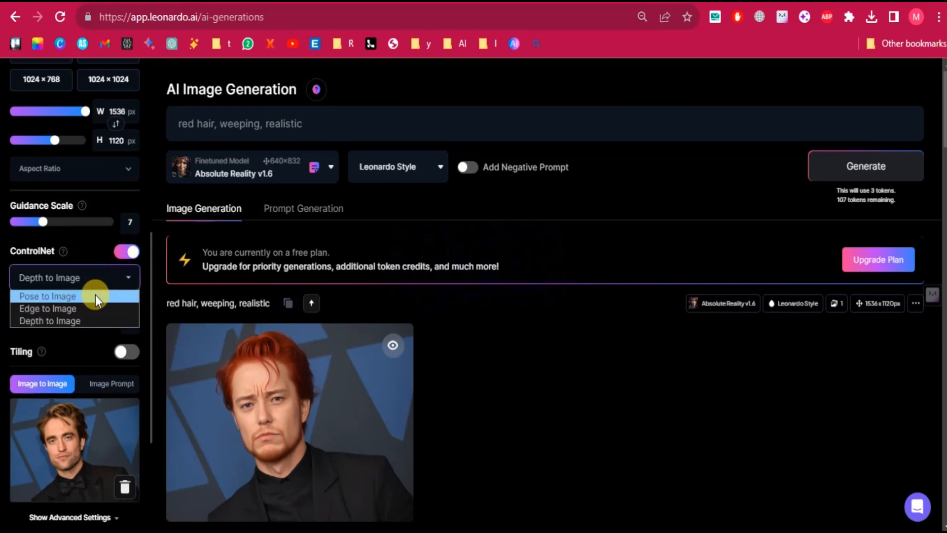
pyautogui.click(95, 295)
pyautogui.click(107, 277)
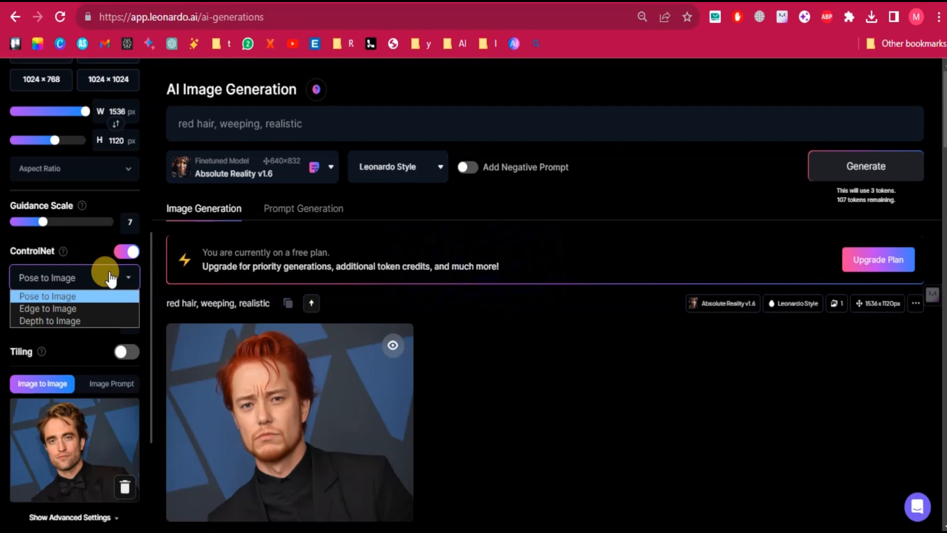
pyautogui.click(109, 279)
pyautogui.click(108, 280)
pyautogui.click(108, 283)
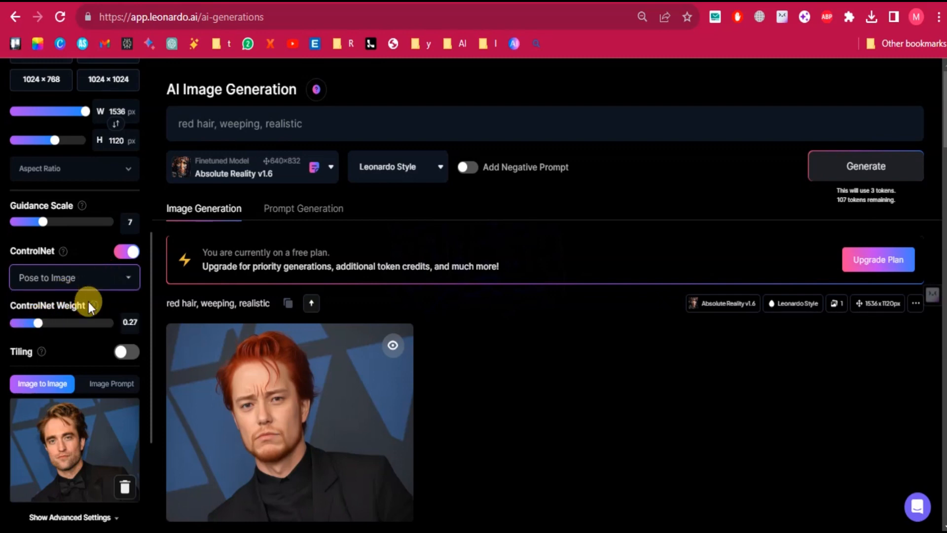
# Raise the ControlNet Weight to 0.36 and generate the portrait with the Pose to Image setting.
pyautogui.moveTo(93, 306)
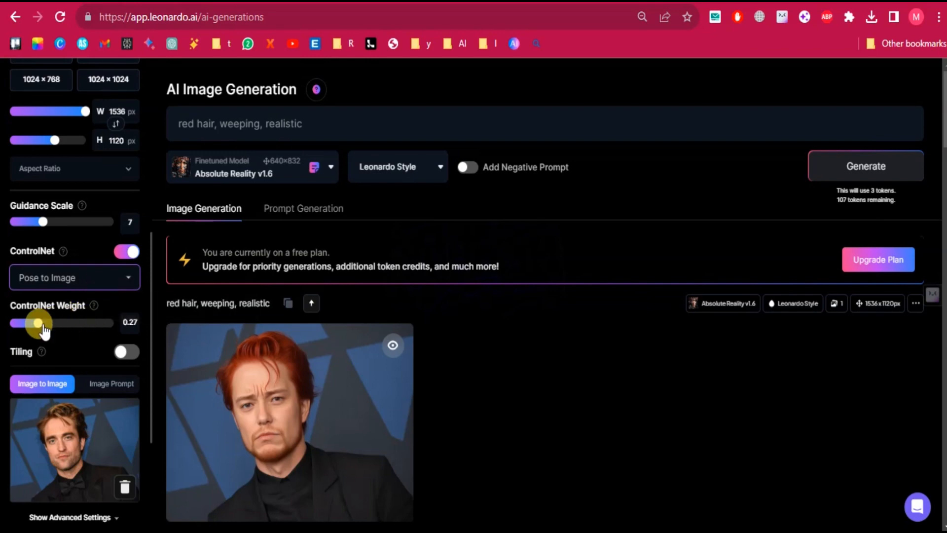
pyautogui.moveTo(38, 323); pyautogui.dragTo(47, 323)
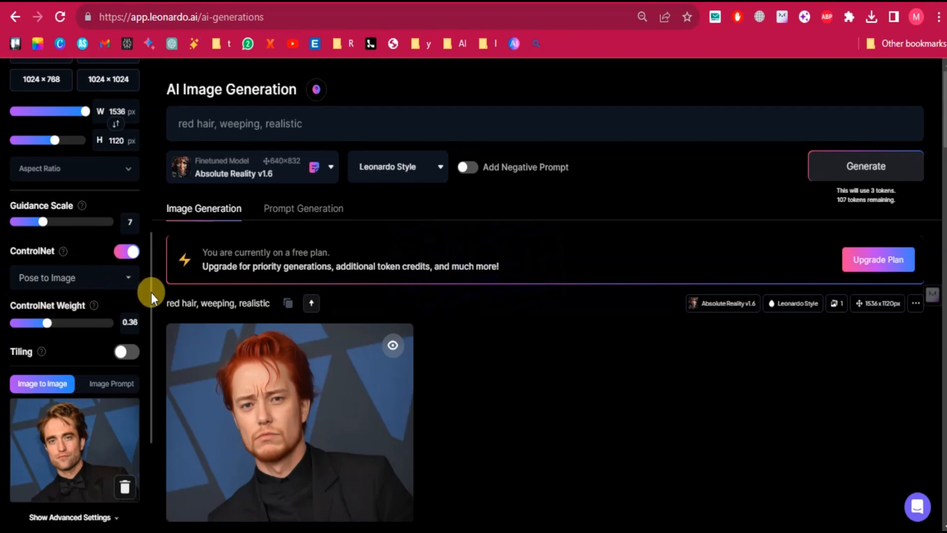
pyautogui.moveTo(151, 293); pyautogui.dragTo(149, 327)
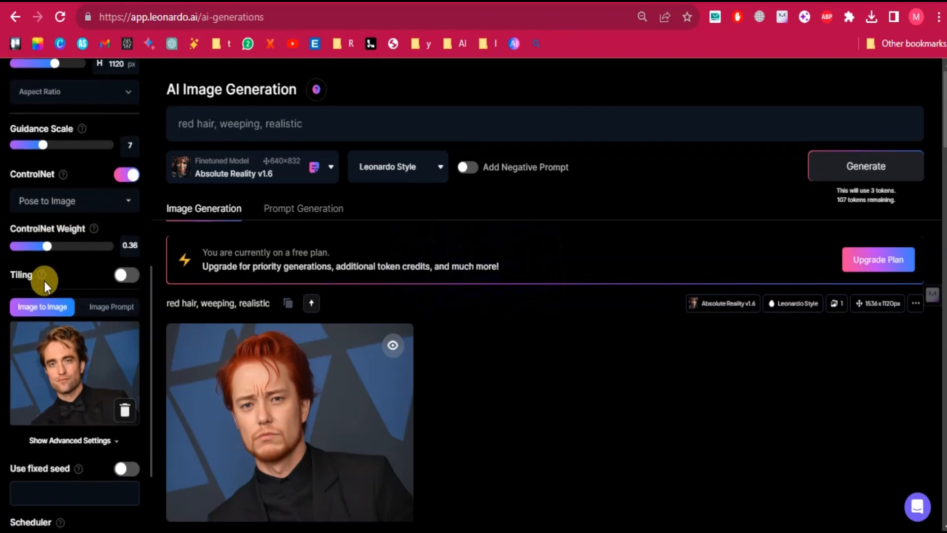
pyautogui.moveTo(40, 274)
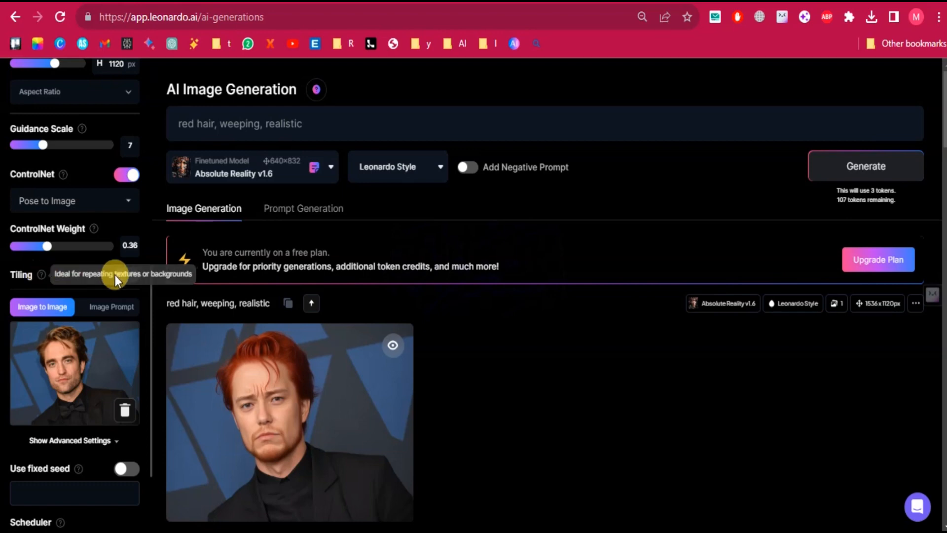
pyautogui.moveTo(151, 290); pyautogui.dragTo(149, 344)
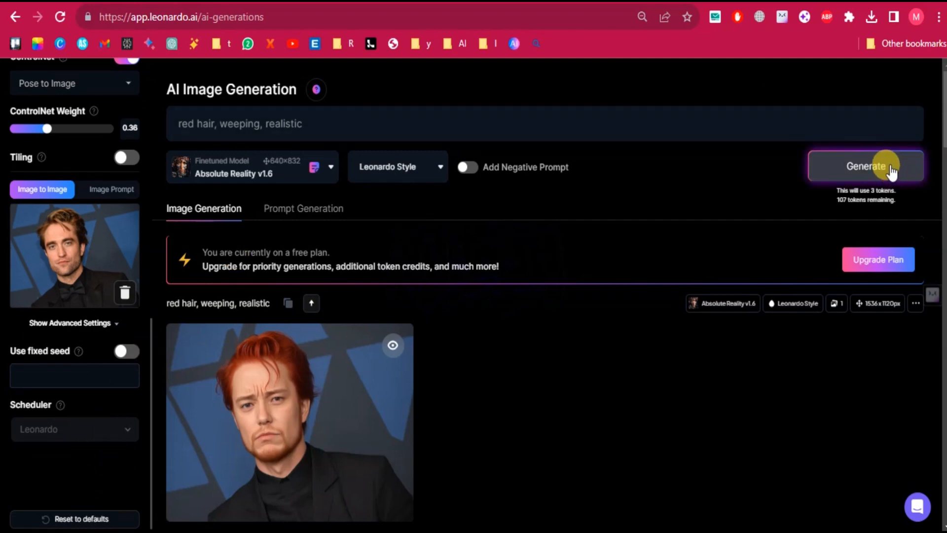
pyautogui.click(892, 170)
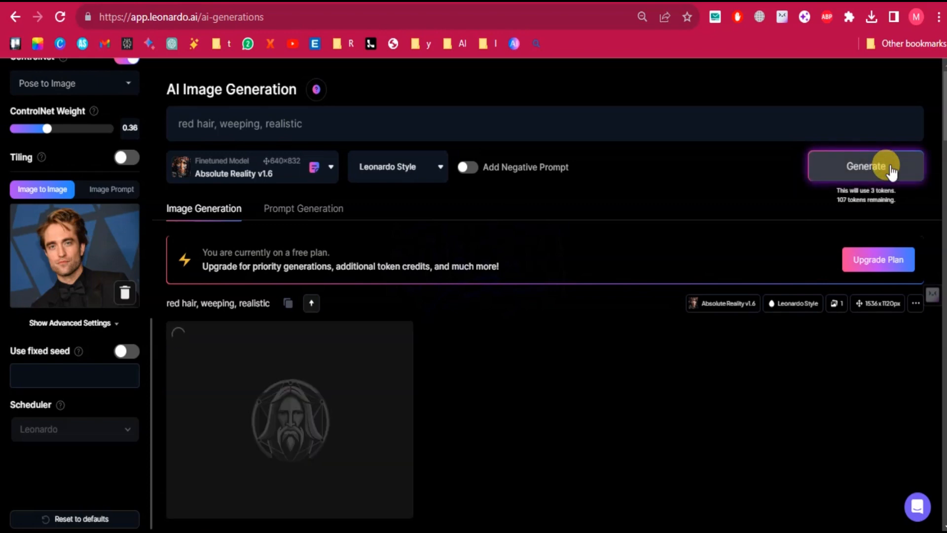